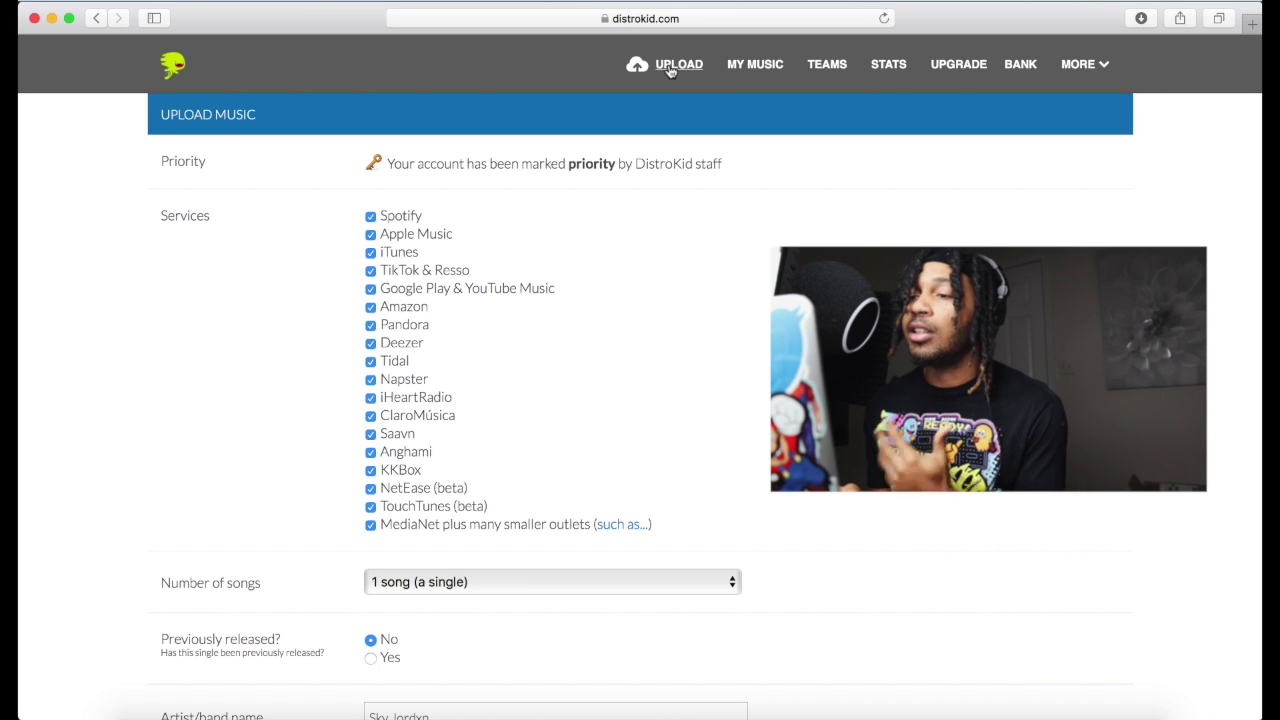
left_click(669, 67)
left_click(672, 254)
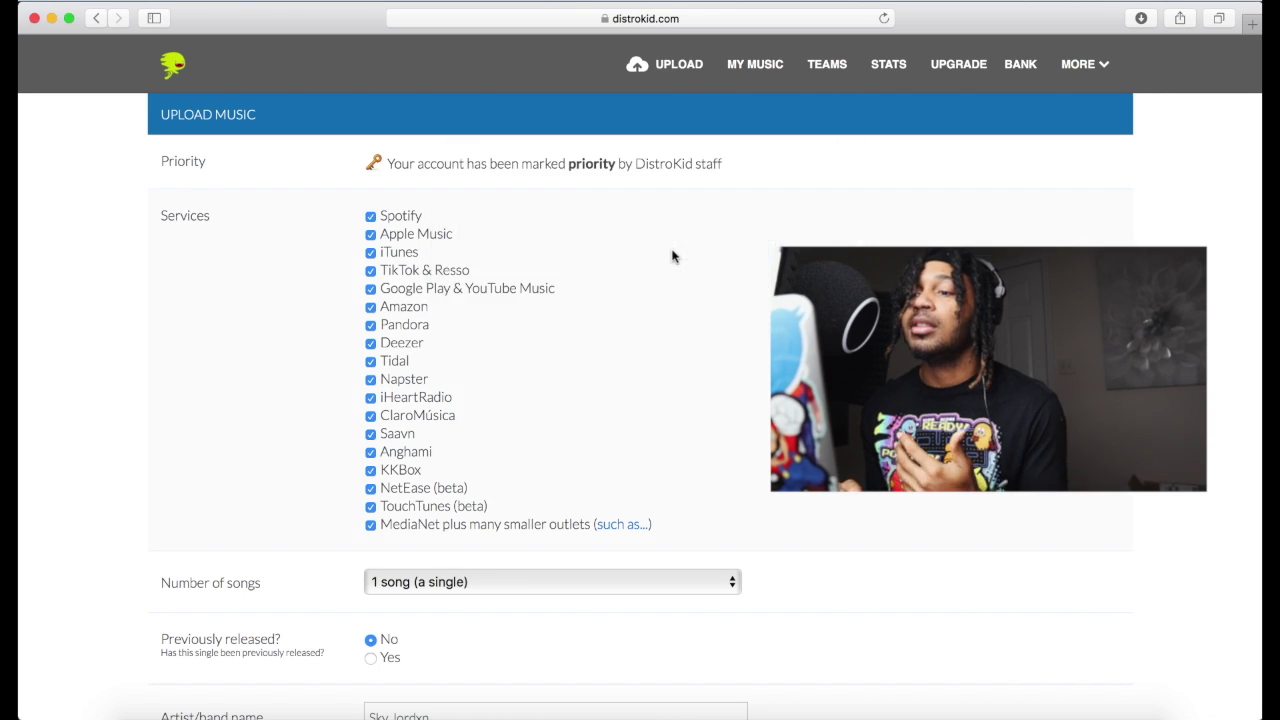
scroll(650, 380, "down", 3)
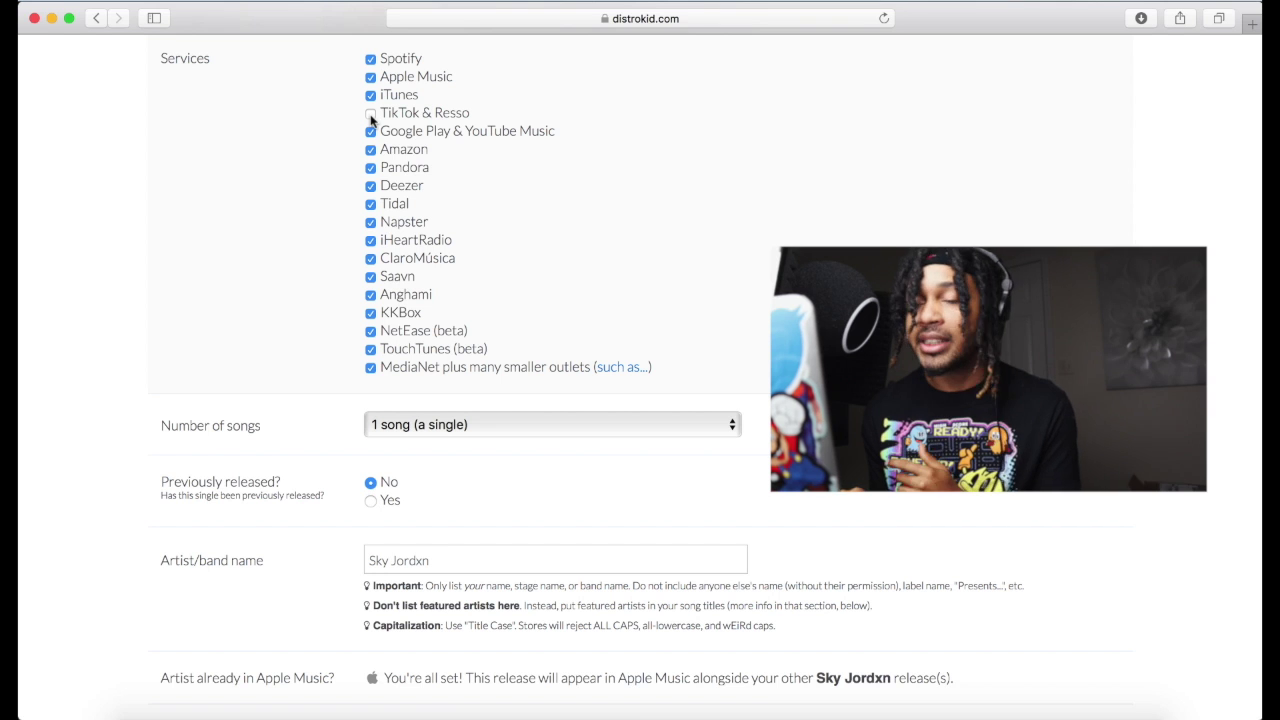
left_click(493, 422)
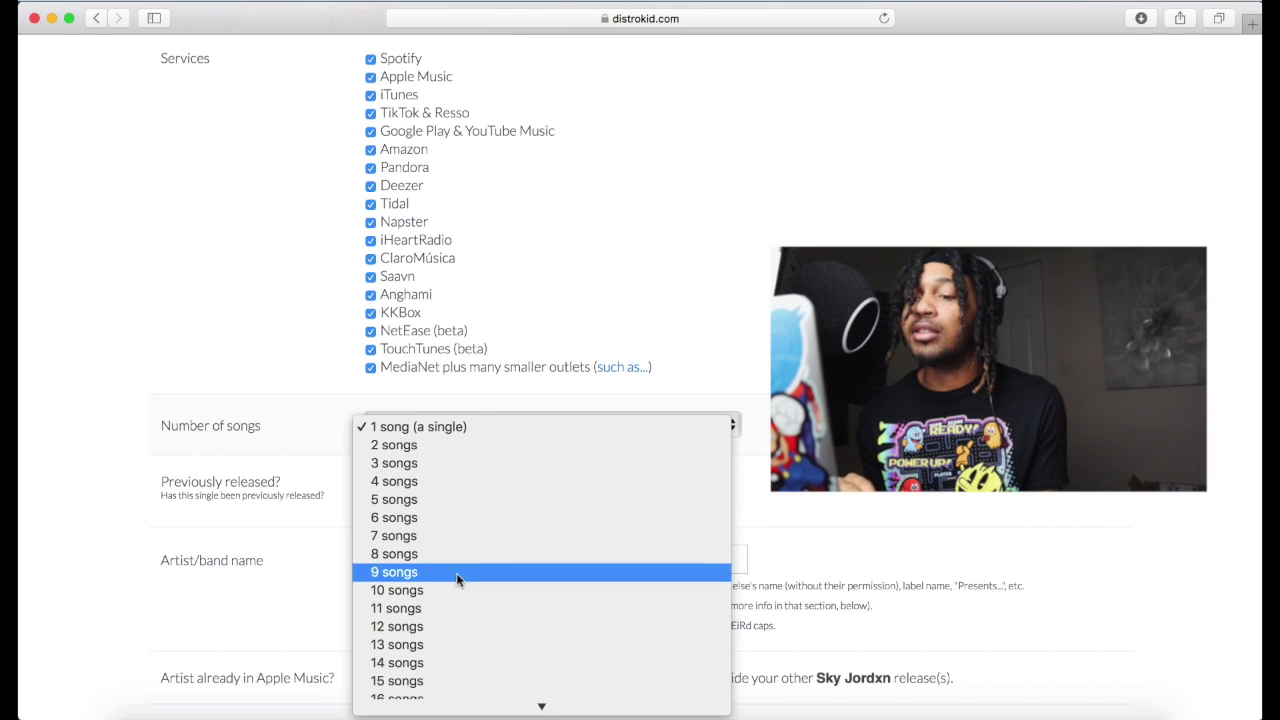
scroll(457, 575, "down", 5)
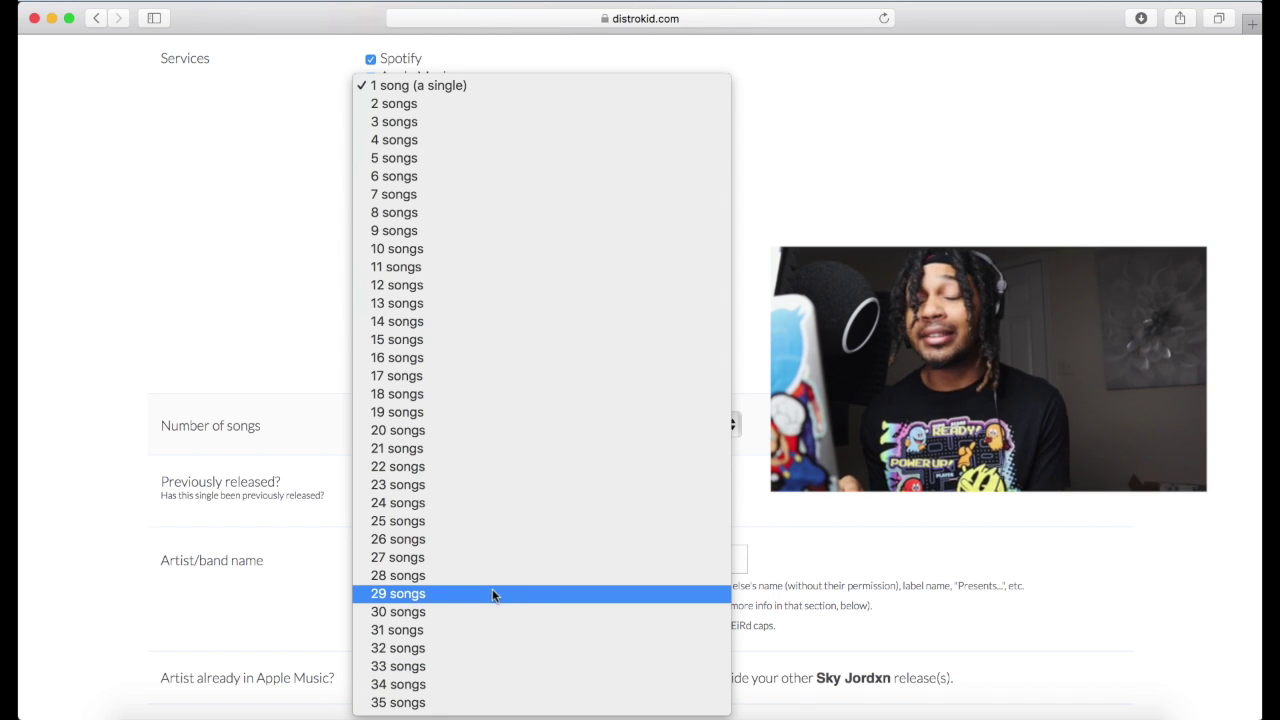
key("Escape")
scroll(500, 338, "down", 2)
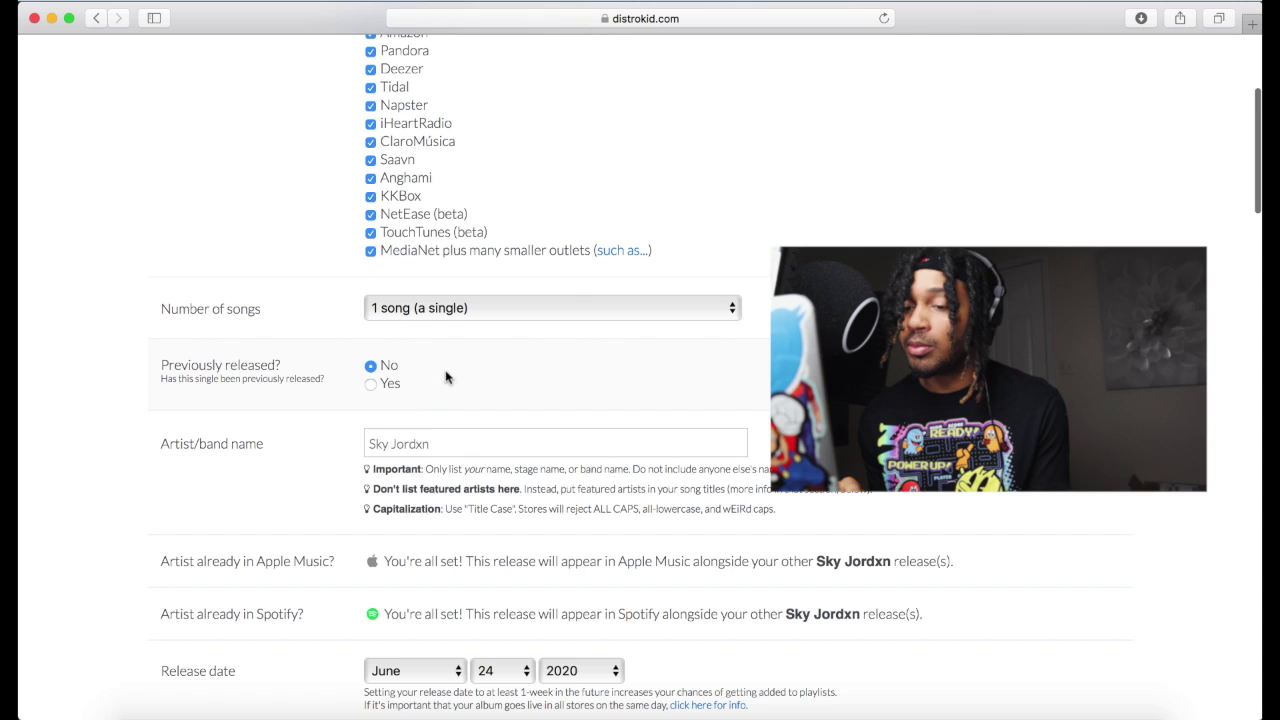
Set the release date dropdowns to November, 30 and 2022
scroll(447, 377, "down", 2)
left_click(453, 312)
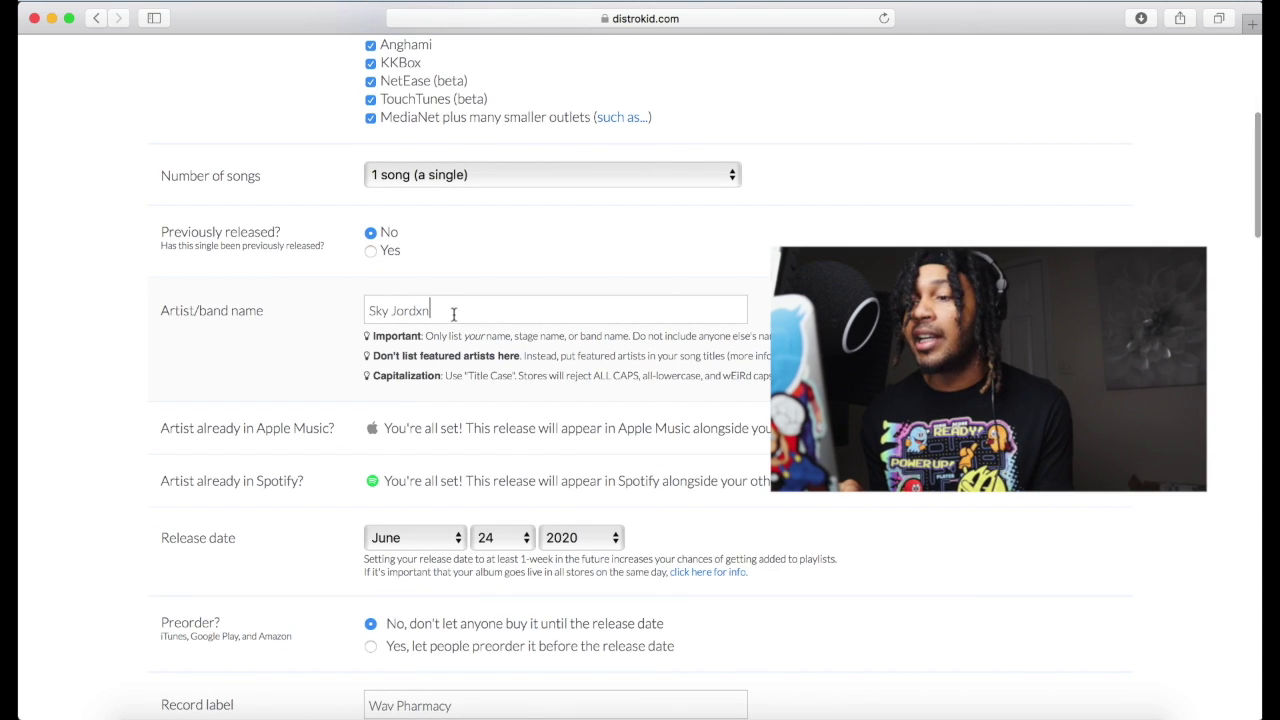
scroll(381, 265, "down", 3)
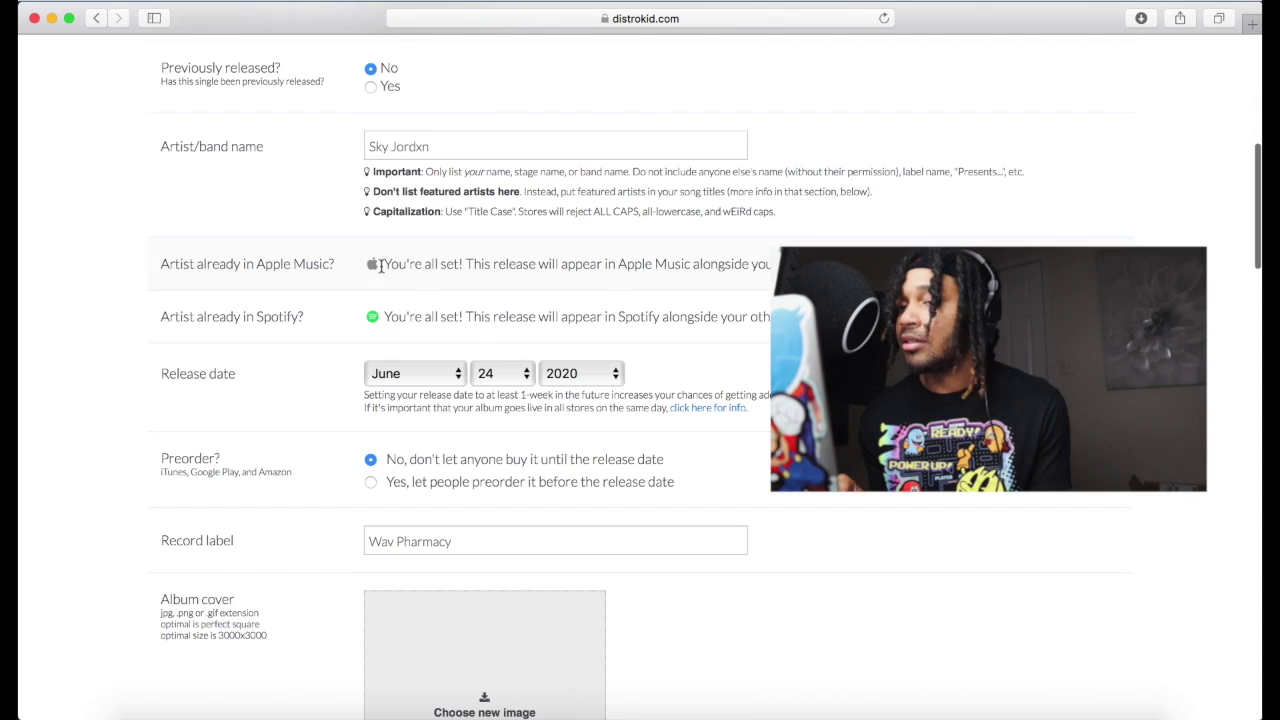
left_click(450, 374)
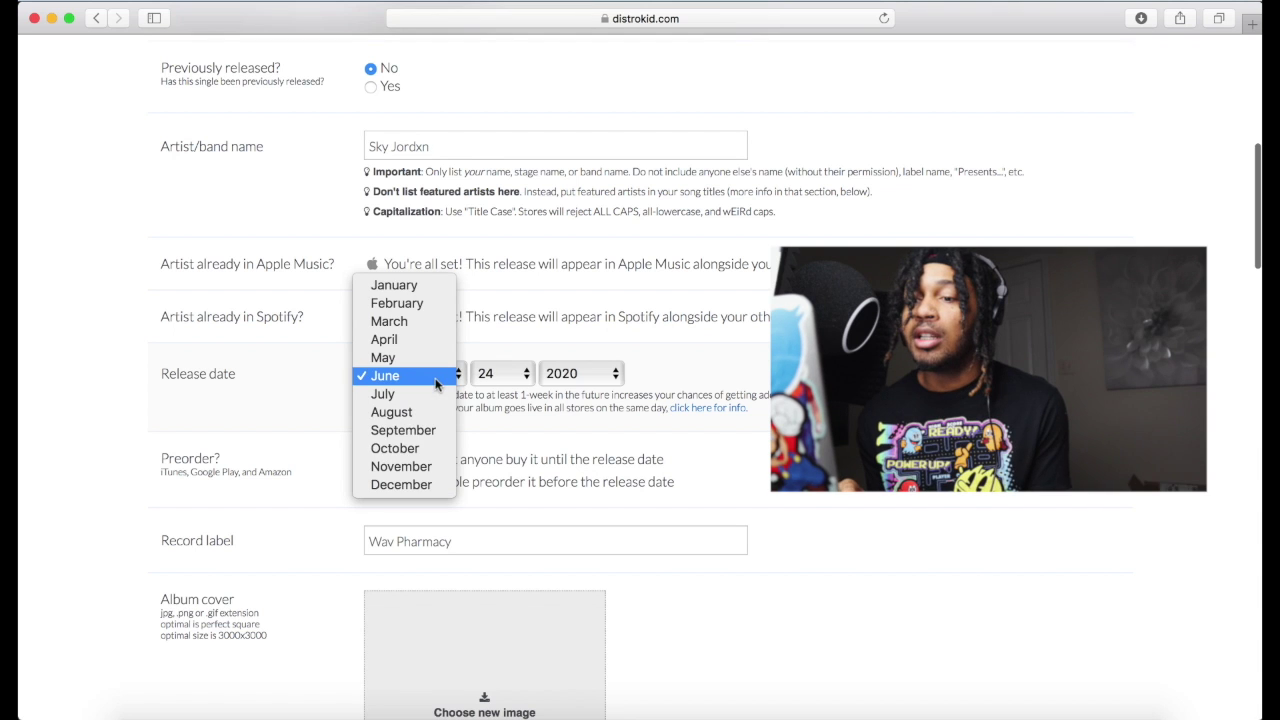
left_click(414, 467)
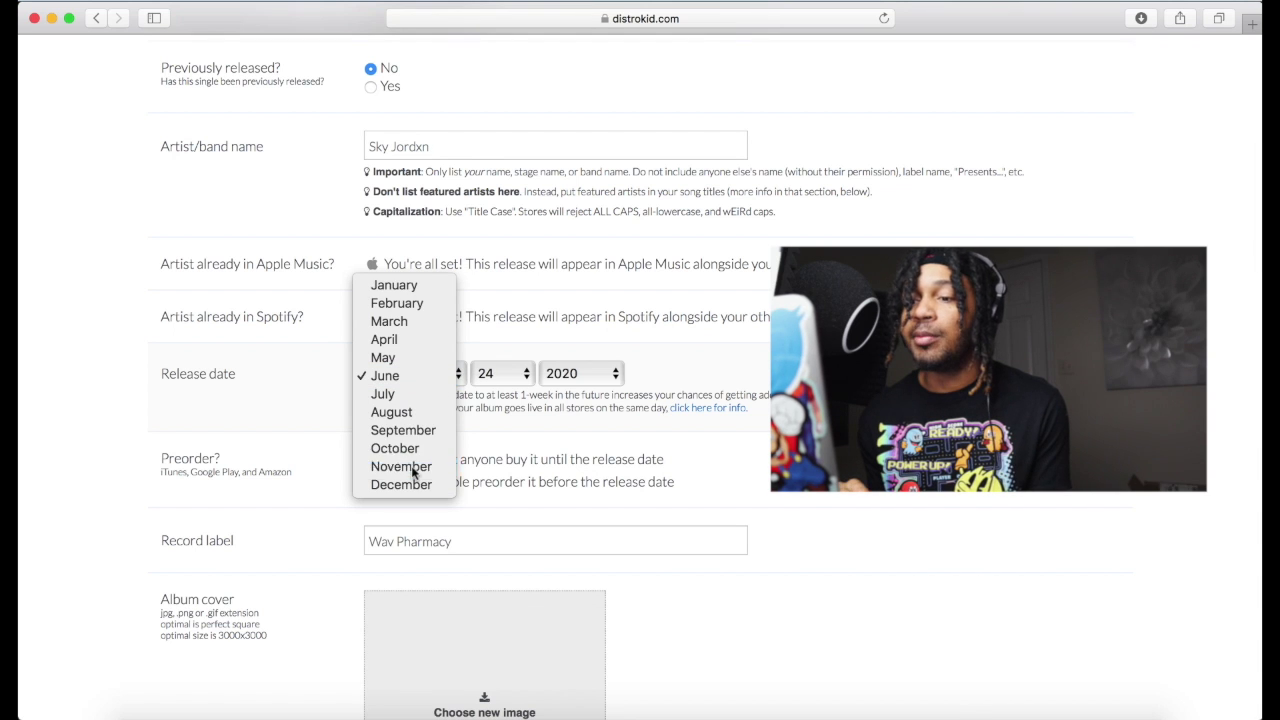
left_click(502, 374)
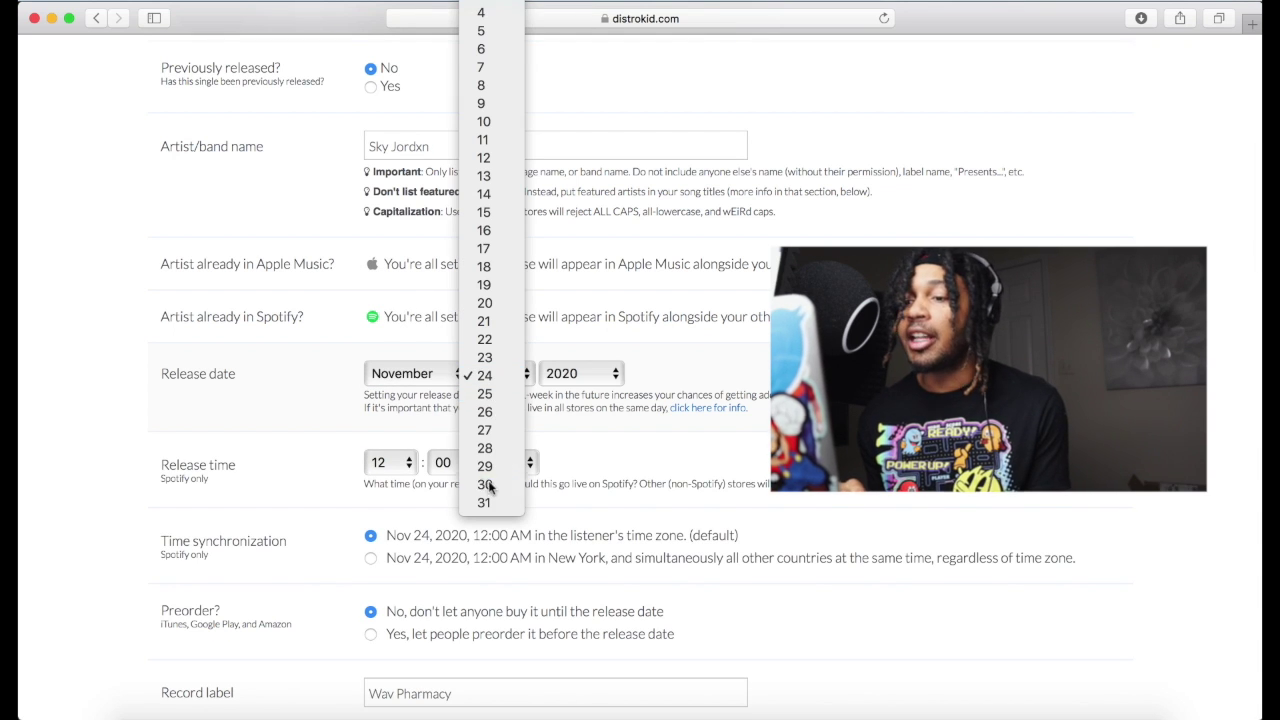
left_click(488, 489)
left_click(568, 374)
left_click(570, 409)
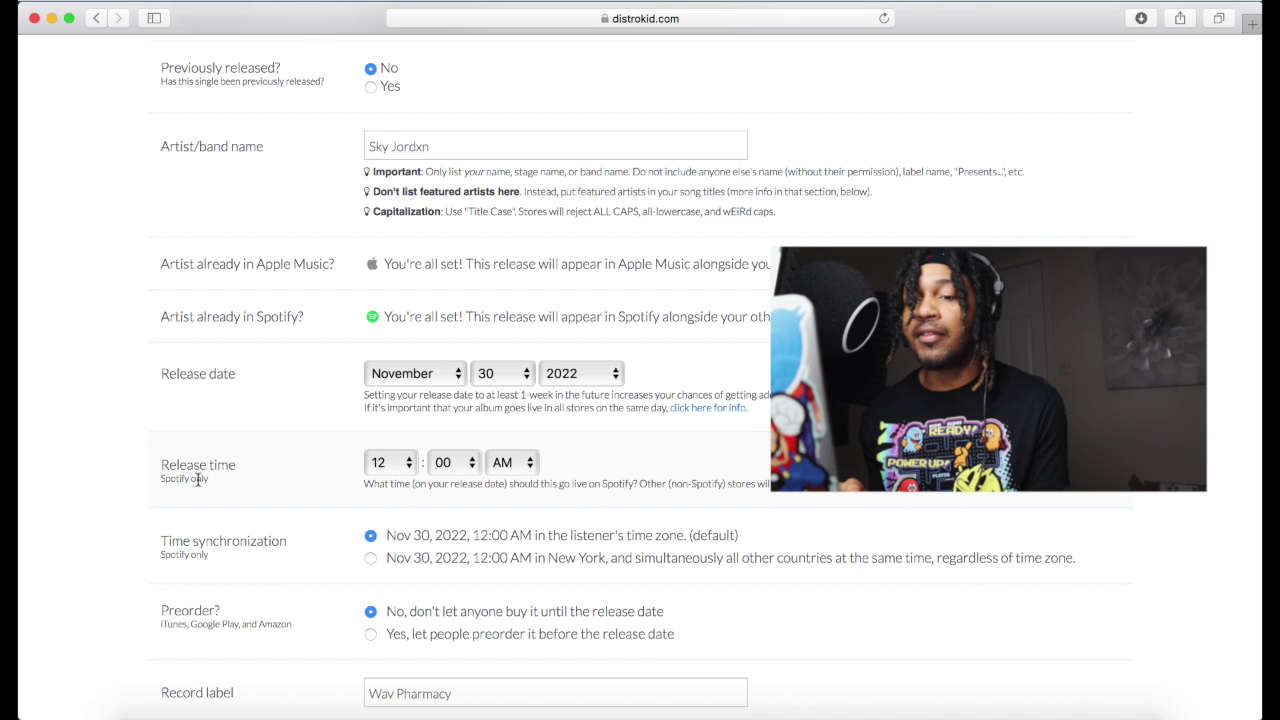
scroll(290, 540, "down", 1)
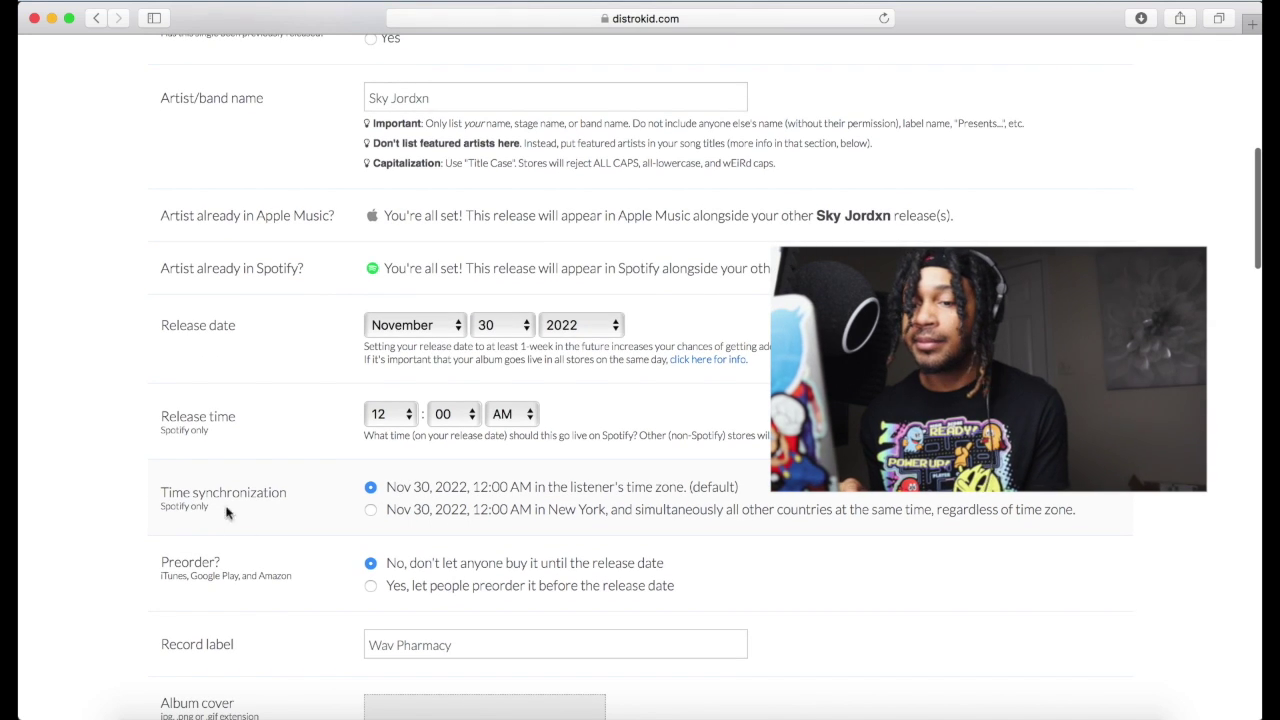
scroll(226, 520, "down", 1)
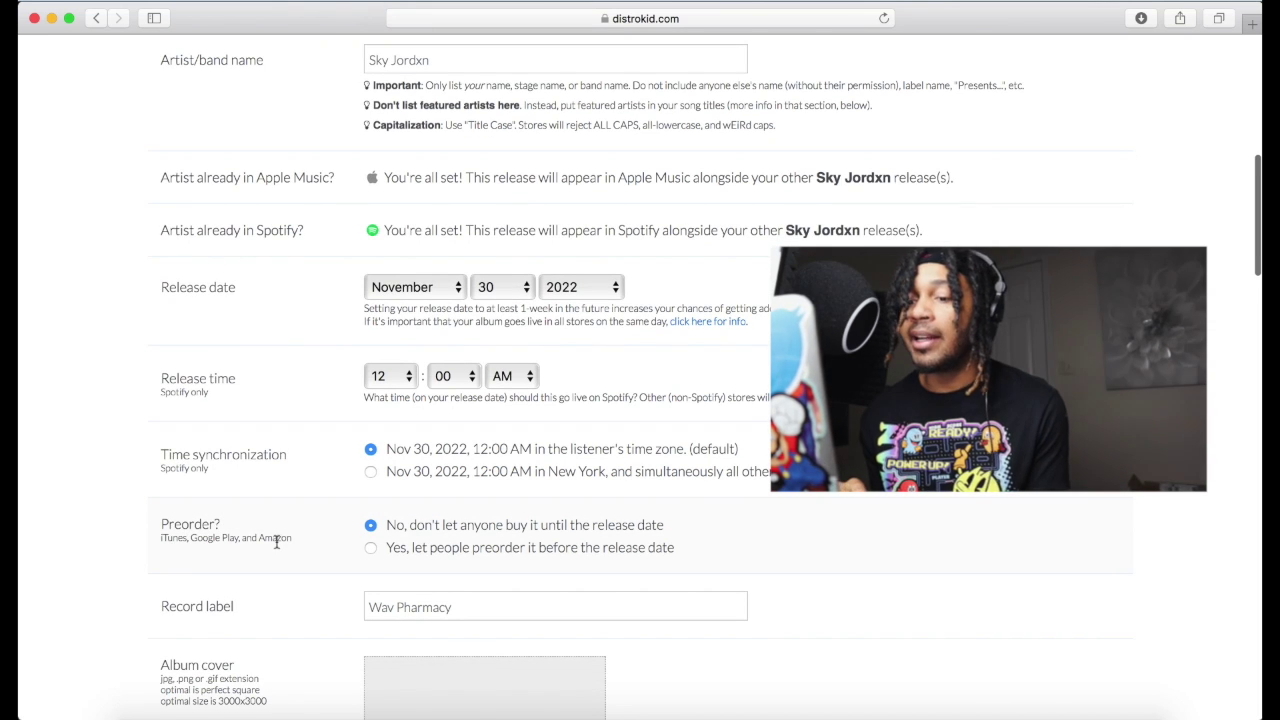
scroll(277, 541, "down", 2)
triple_click(462, 545)
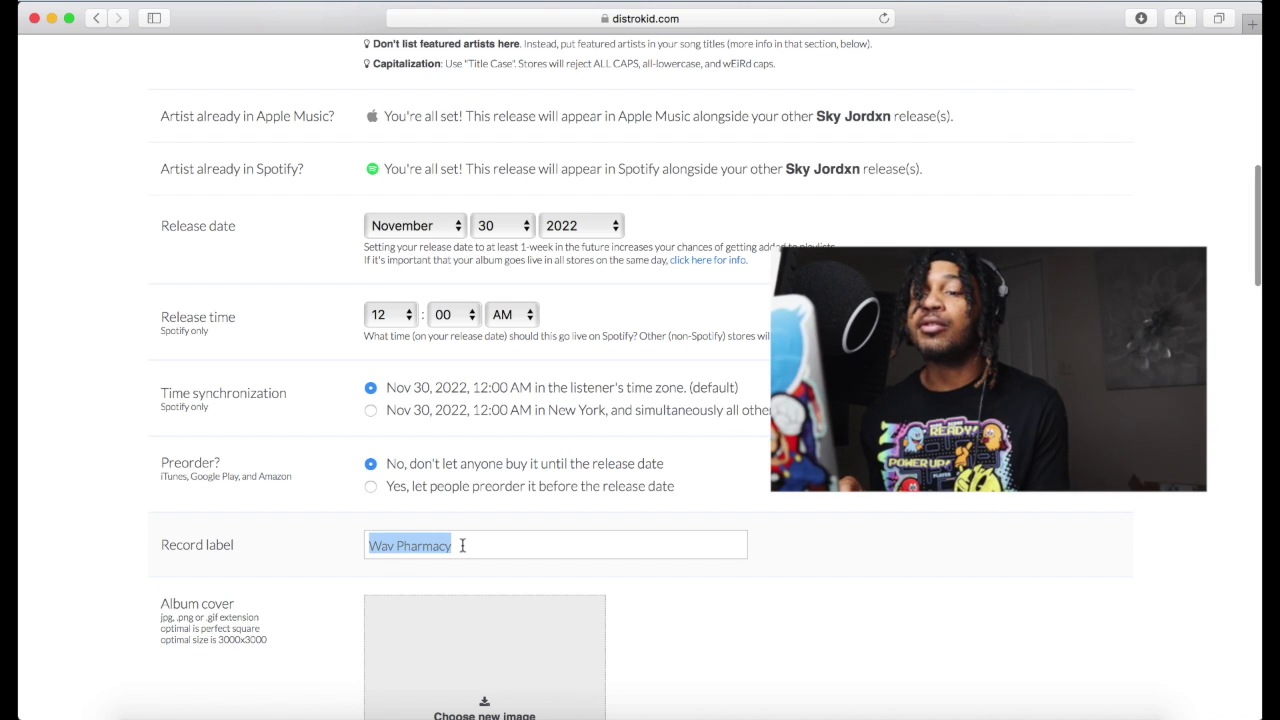
scroll(462, 545, "down", 4)
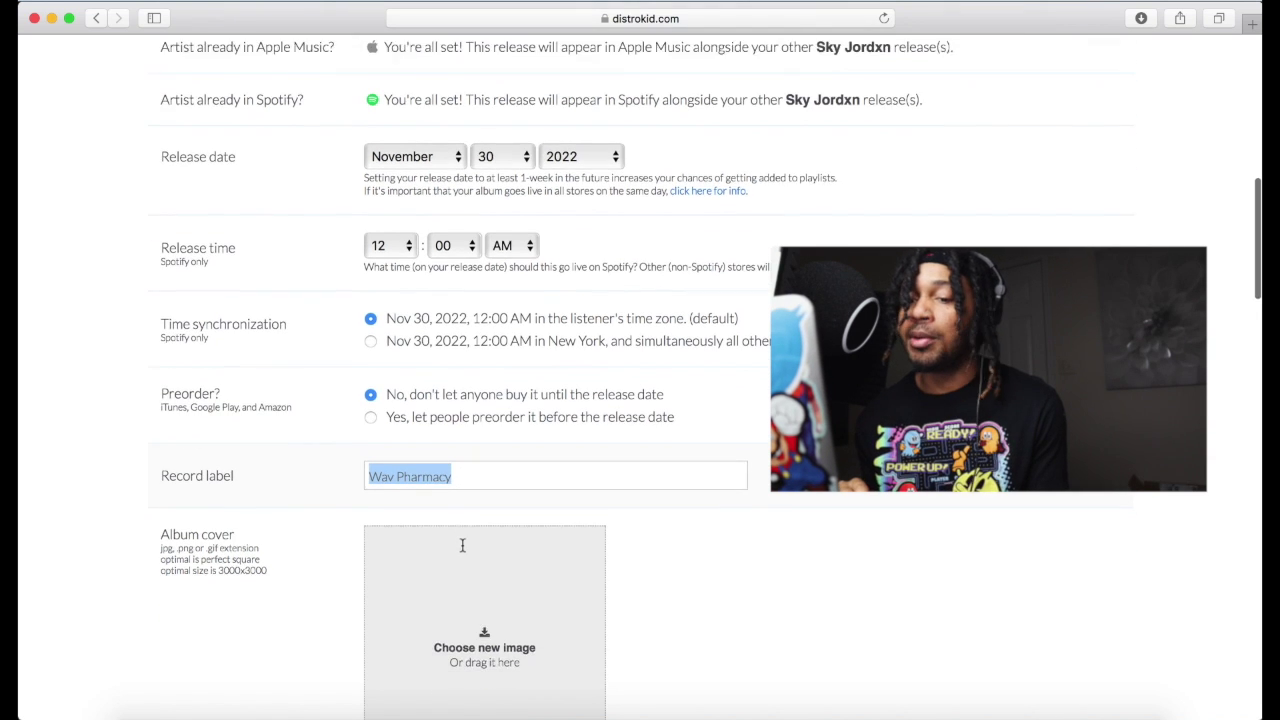
scroll(230, 522, "down", 2)
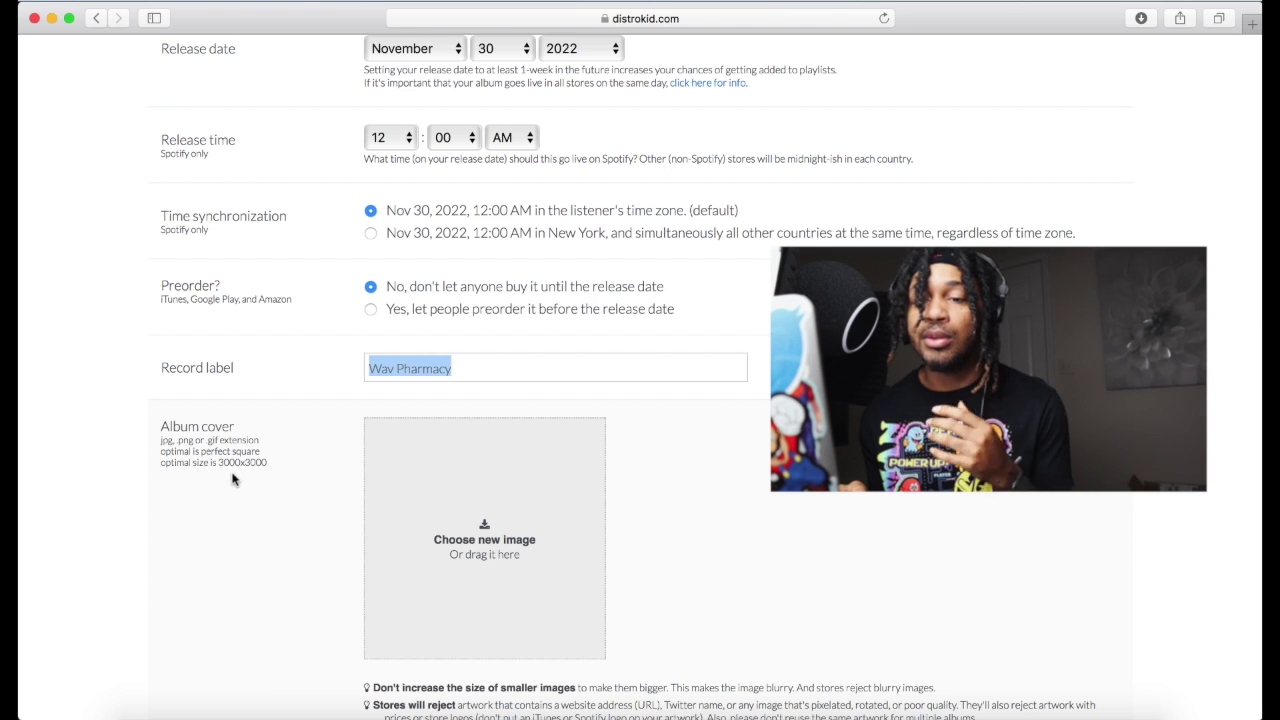
scroll(523, 580, "down", 3)
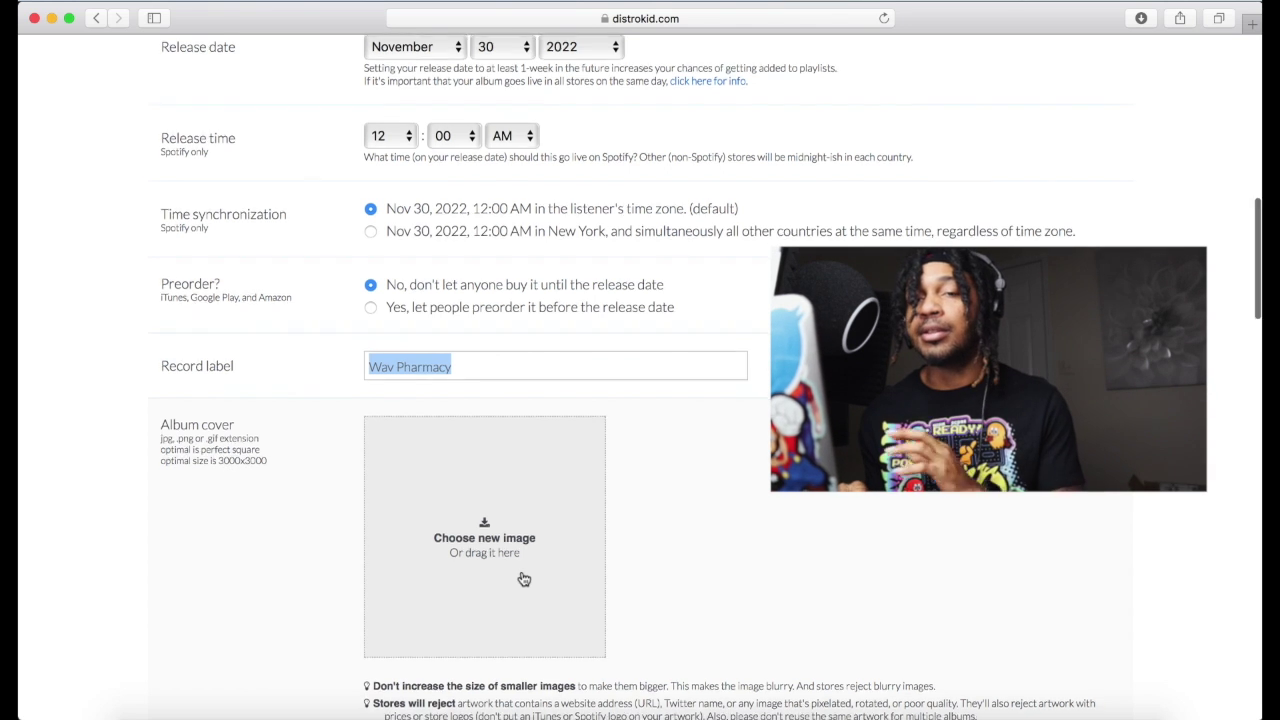
scroll(512, 409, "down", 3)
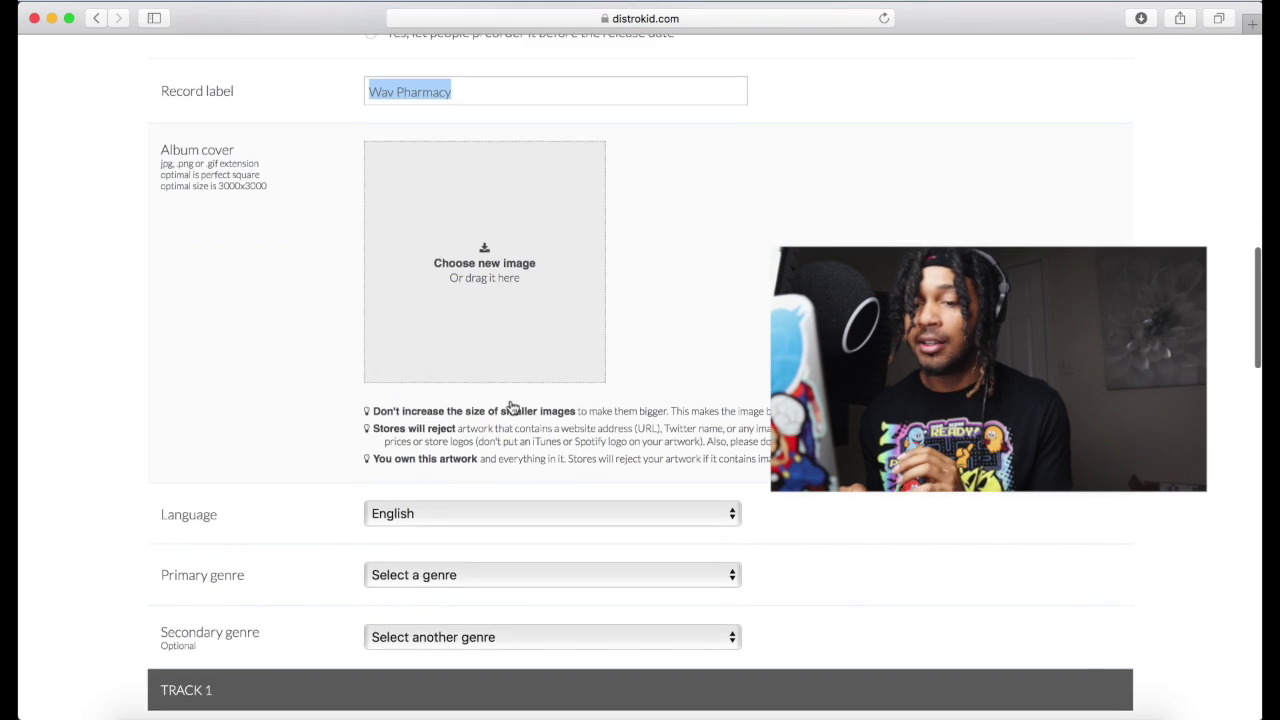
left_click(477, 513)
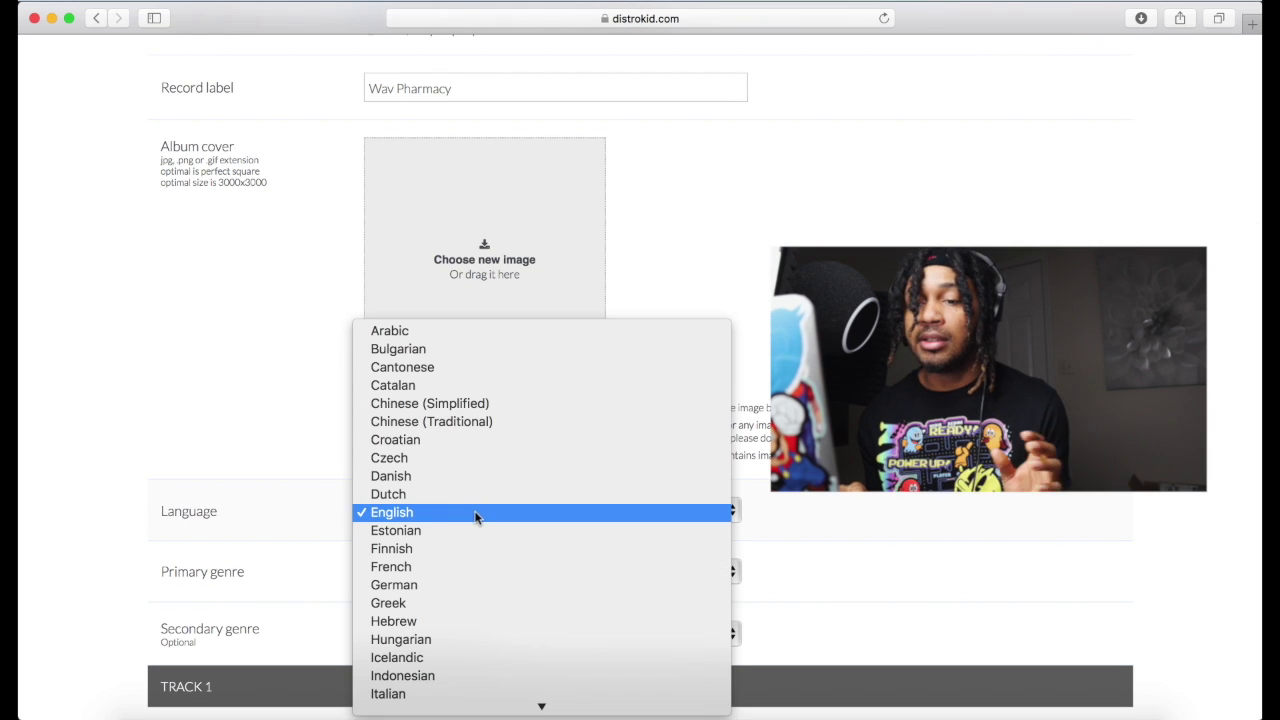
left_click(477, 513)
left_click(449, 574)
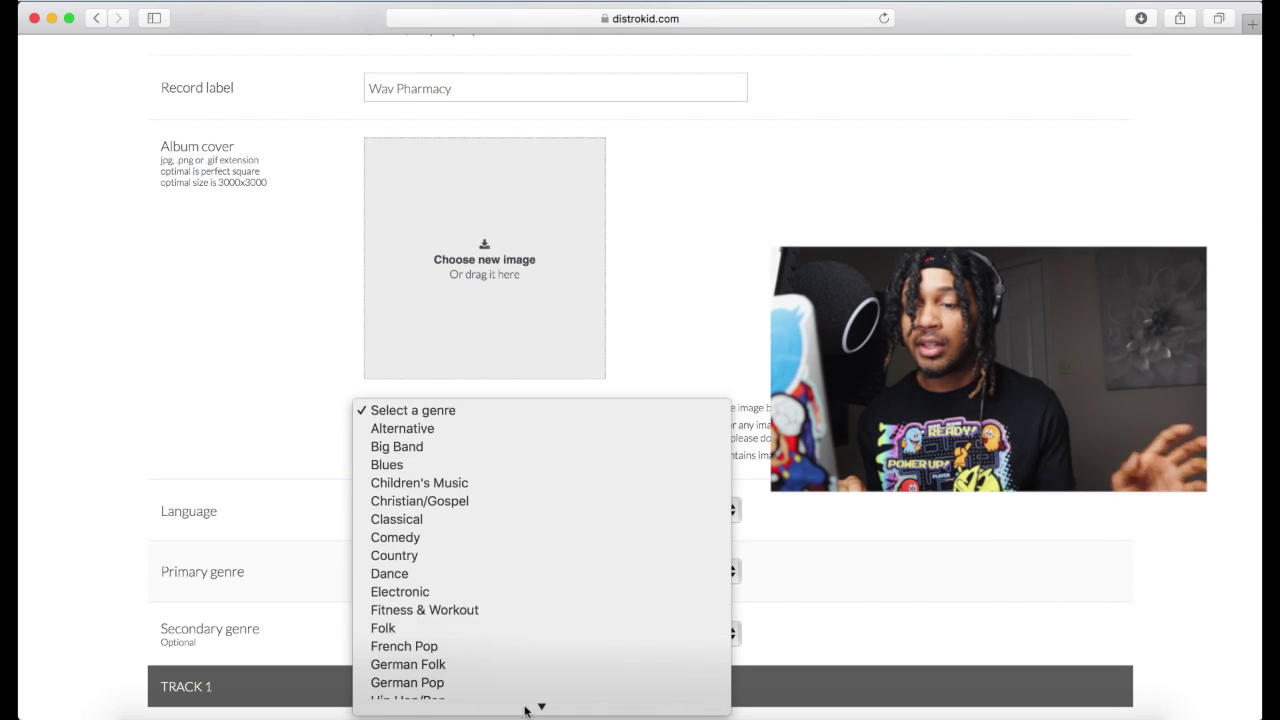
left_click(829, 550)
left_click(486, 642)
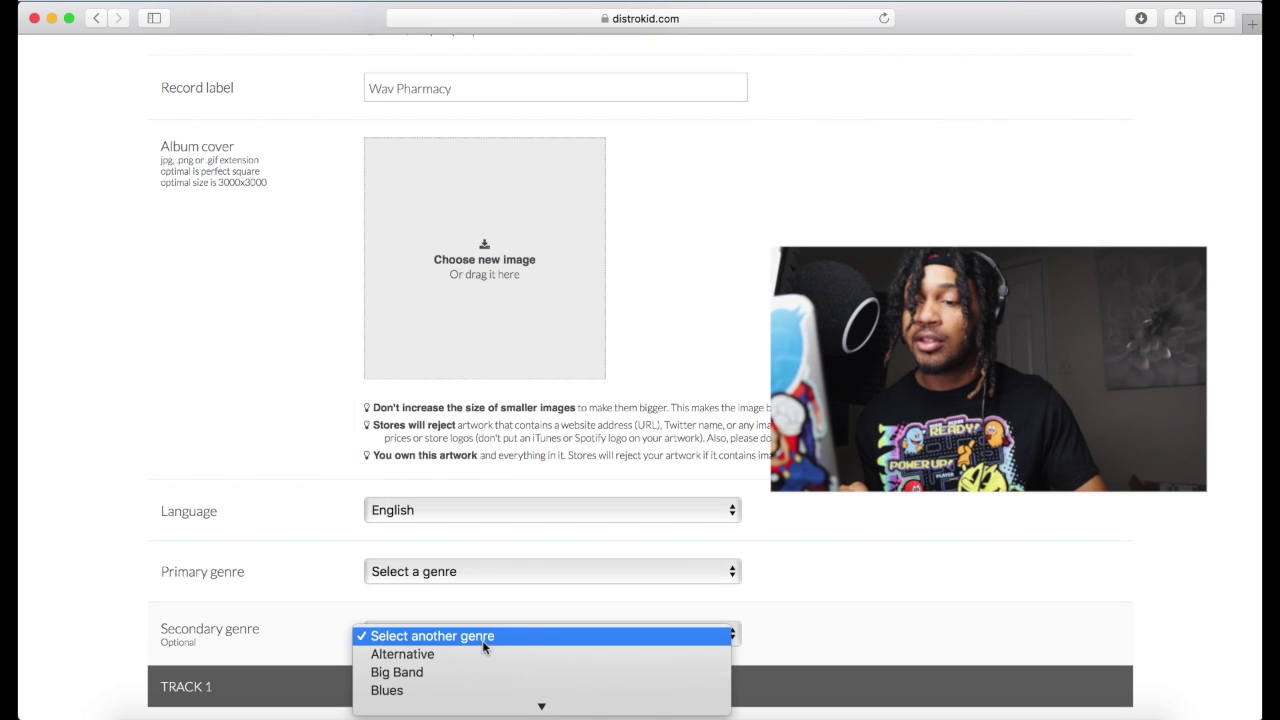
left_click(837, 560)
Mark Track 1 as 'Another artist wrote it (it's a cover song)' and review the licensing section
scroll(838, 563, "down", 5)
scroll(838, 565, "down", 3)
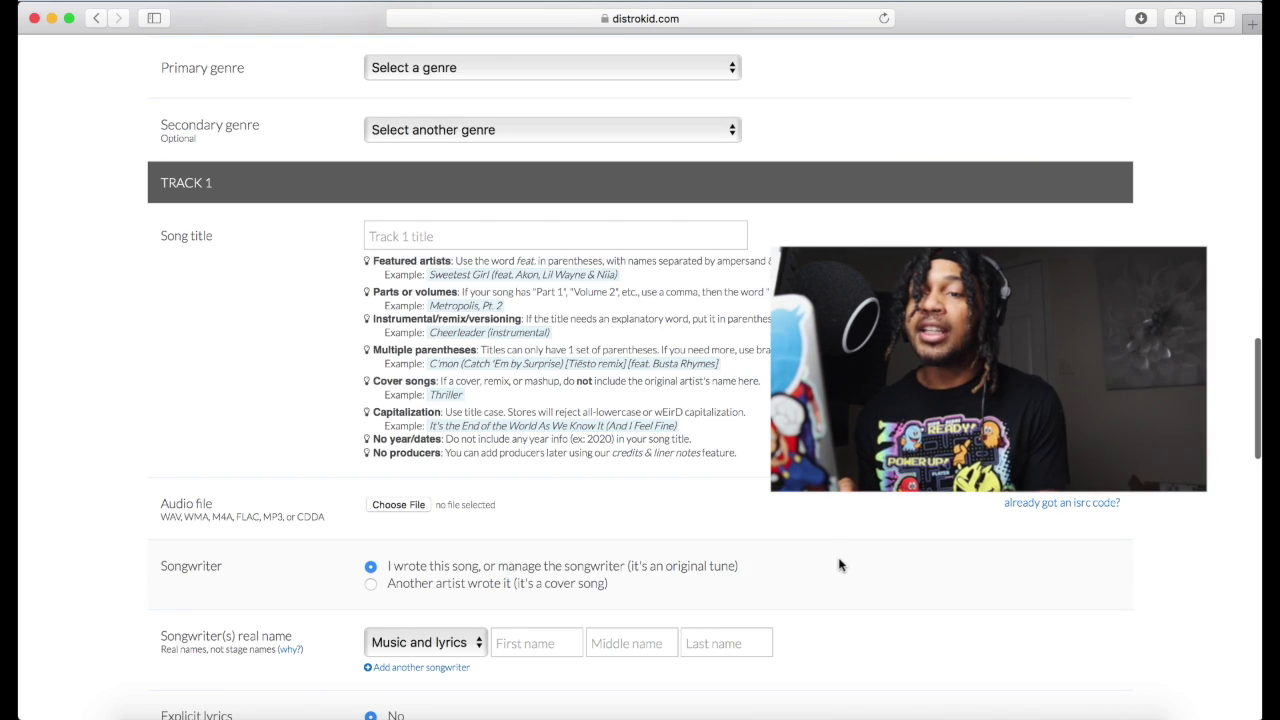
left_click(598, 240)
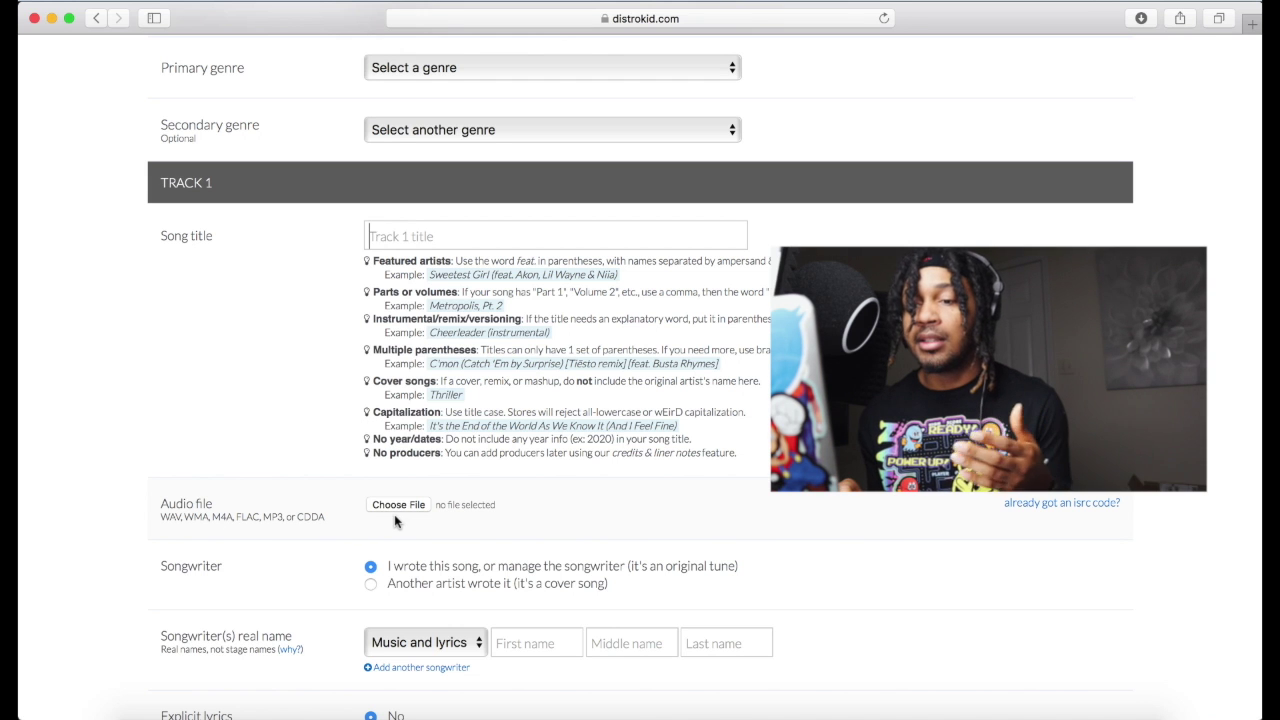
scroll(433, 515, "down", 1)
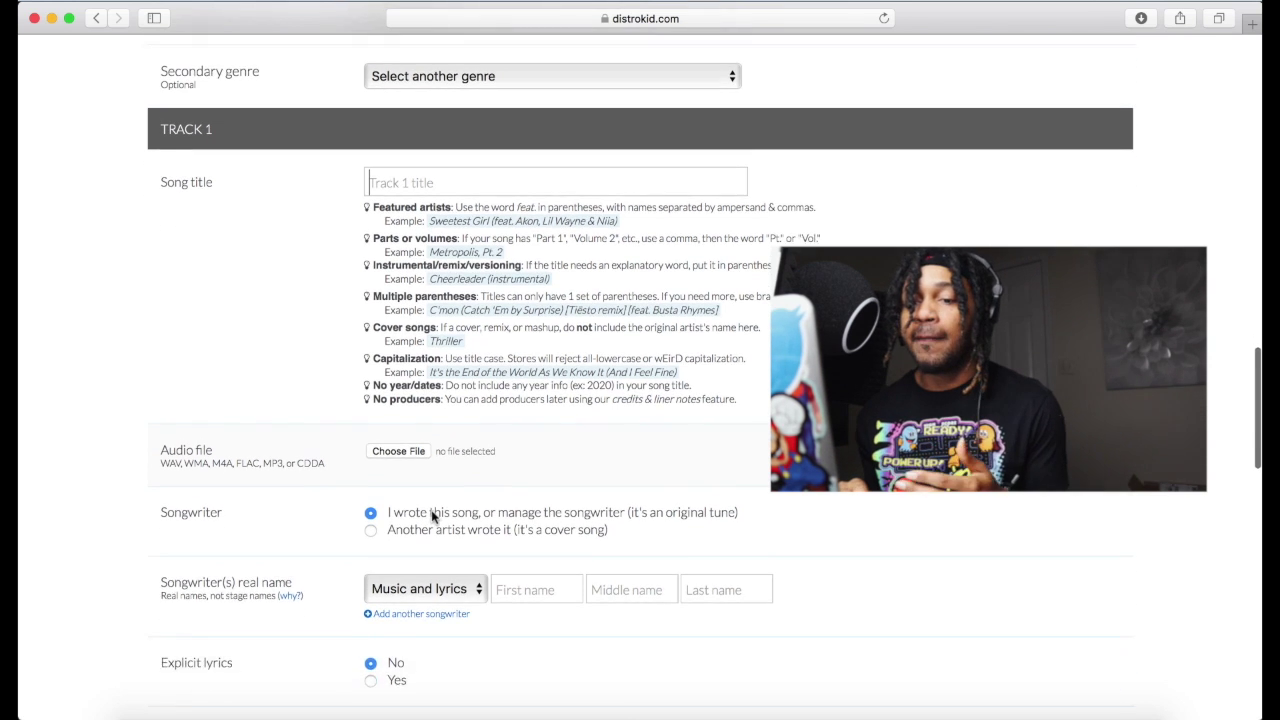
scroll(433, 515, "down", 1)
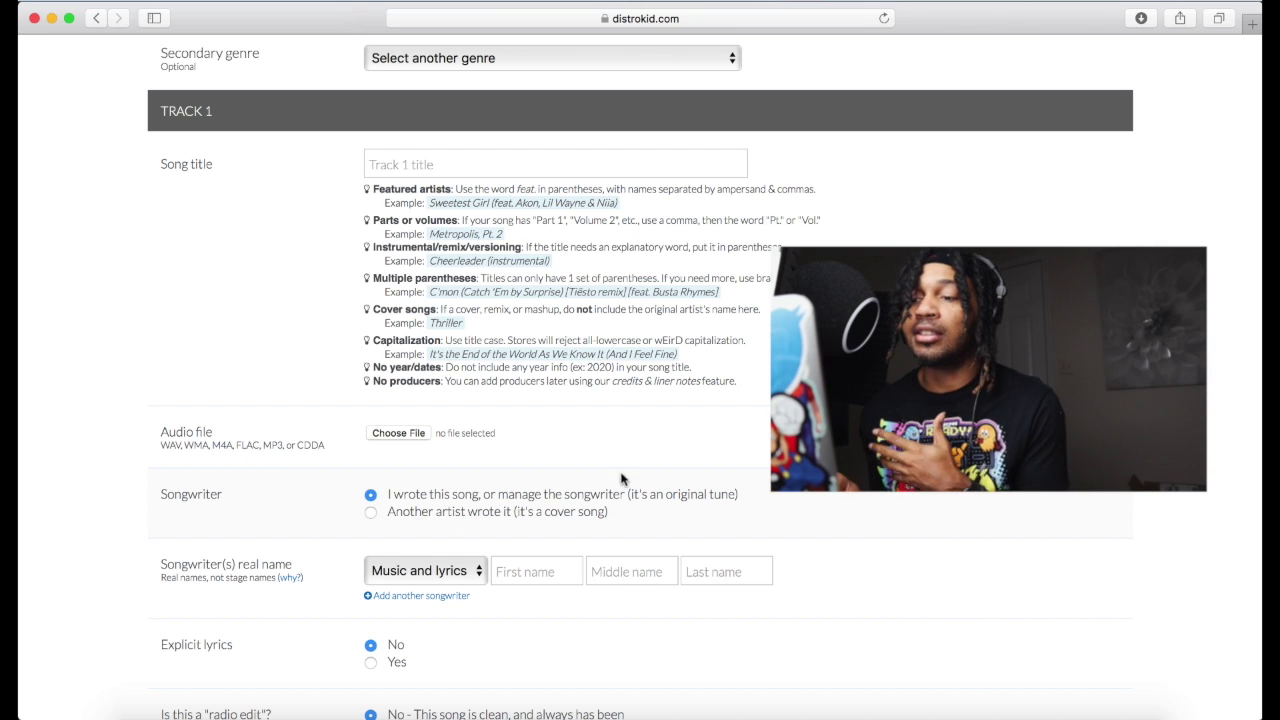
left_click(370, 512)
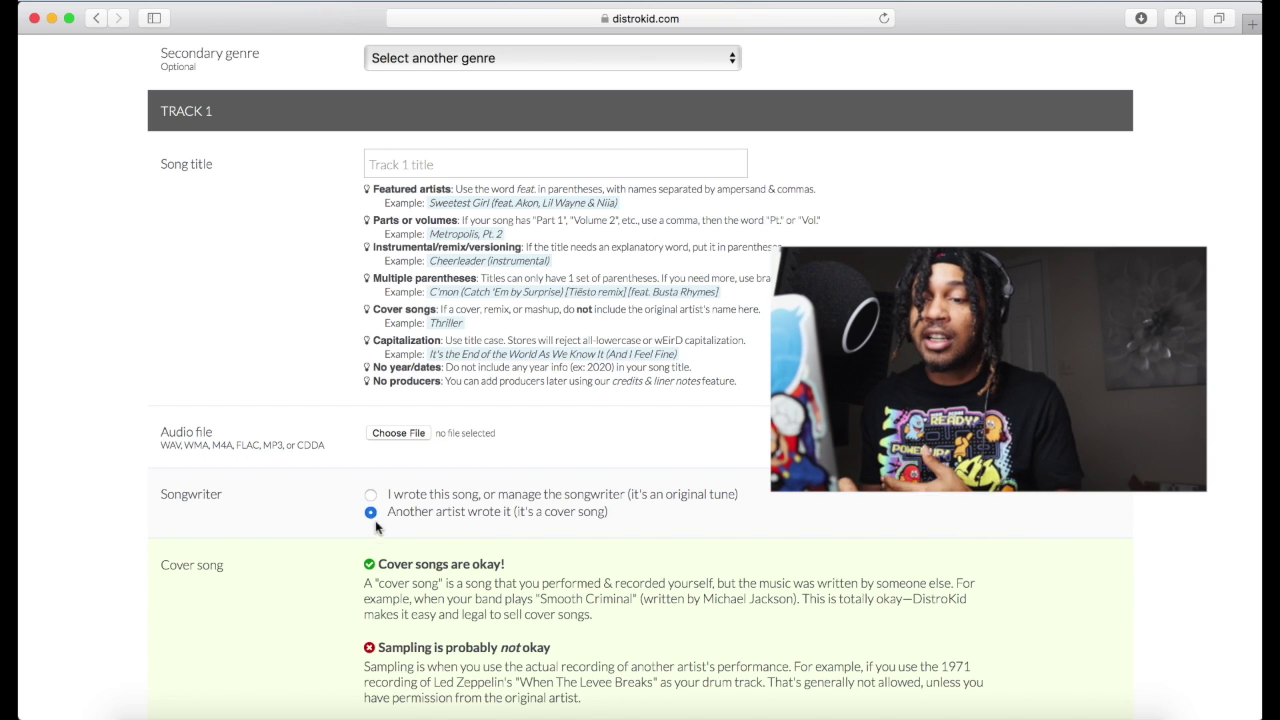
scroll(380, 527, "down", 3)
scroll(381, 528, "down", 10)
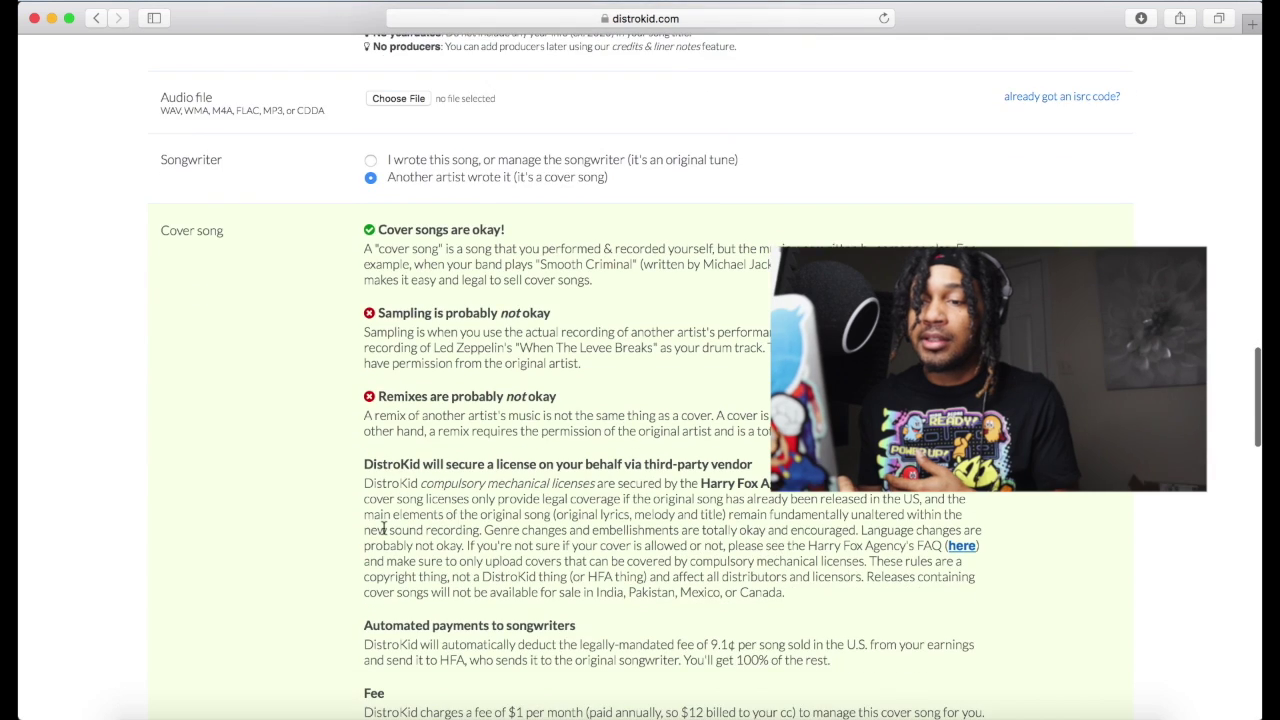
scroll(383, 528, "down", 1)
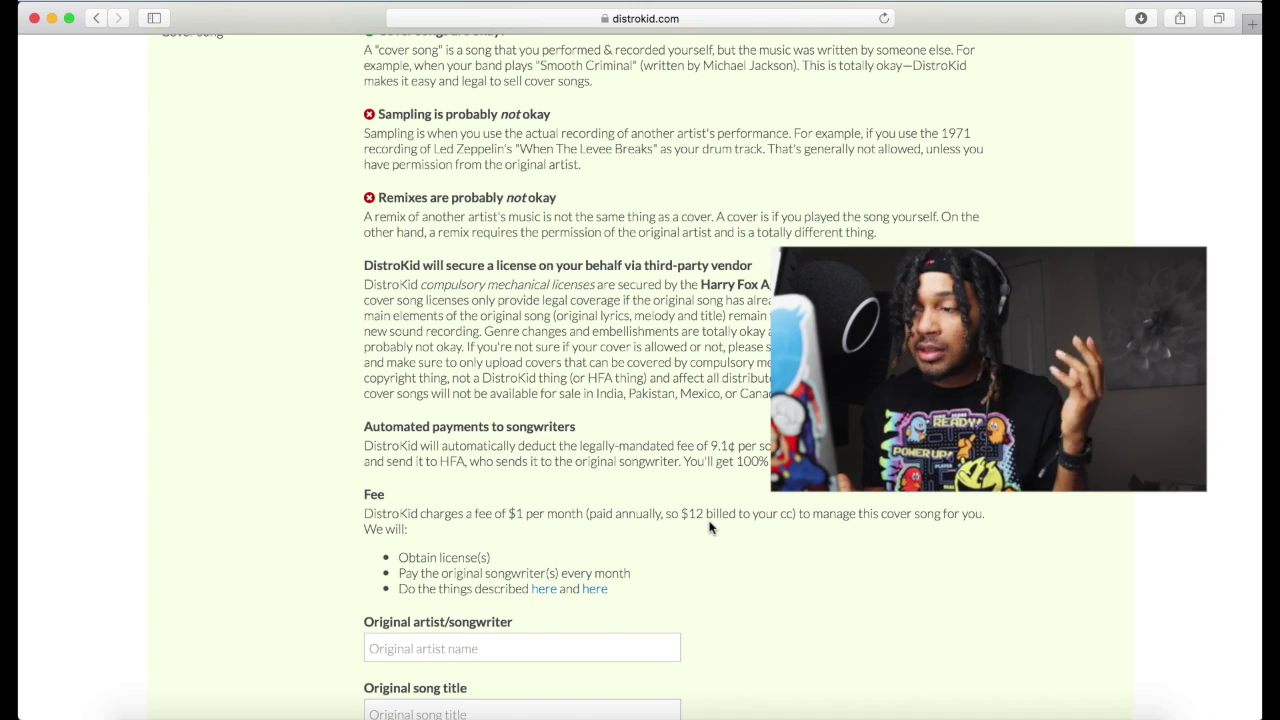
scroll(710, 524, "down", 2)
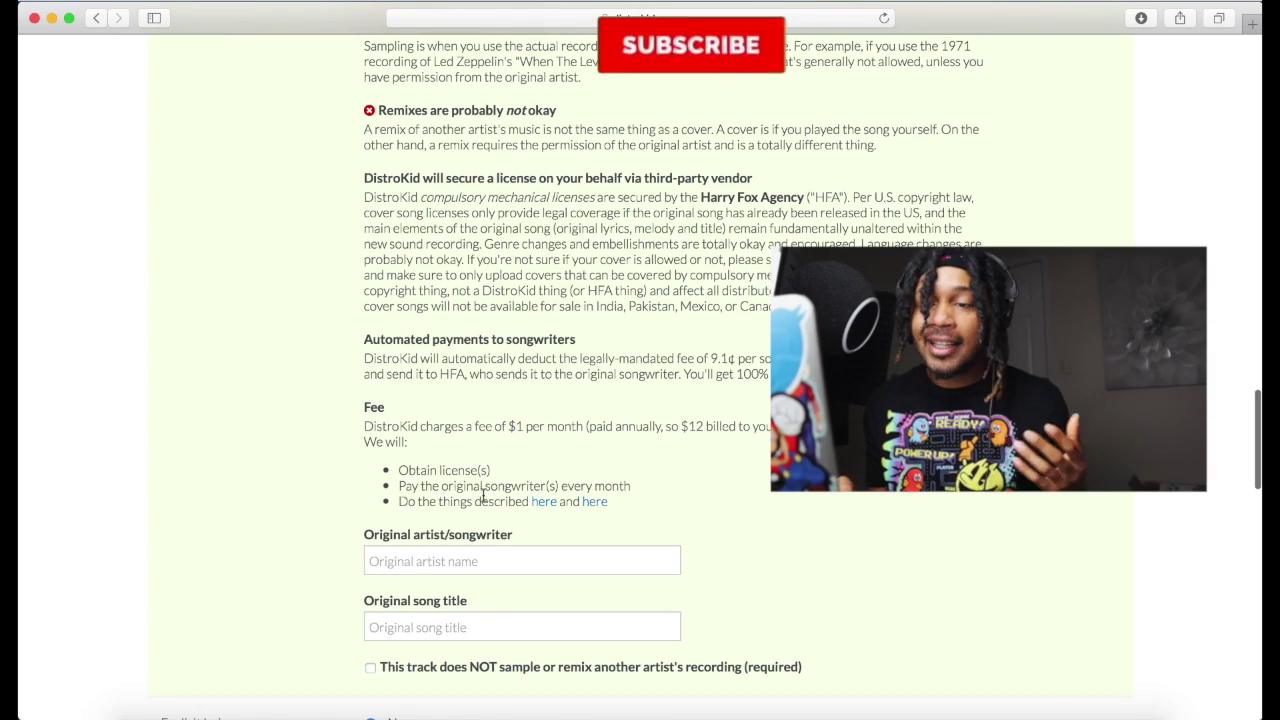
scroll(483, 493, "up", 6)
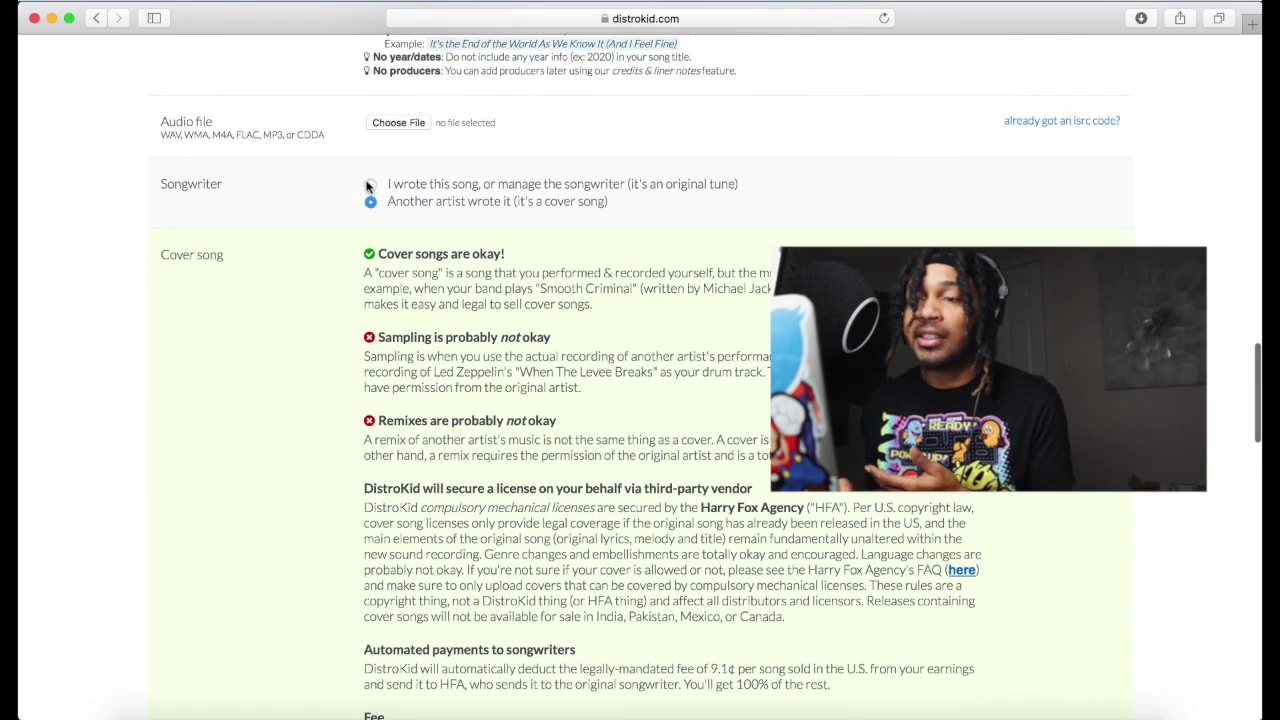
Mark Track 1 as an original tune ('I wrote this song') and review the songwriter role options
left_click(369, 185)
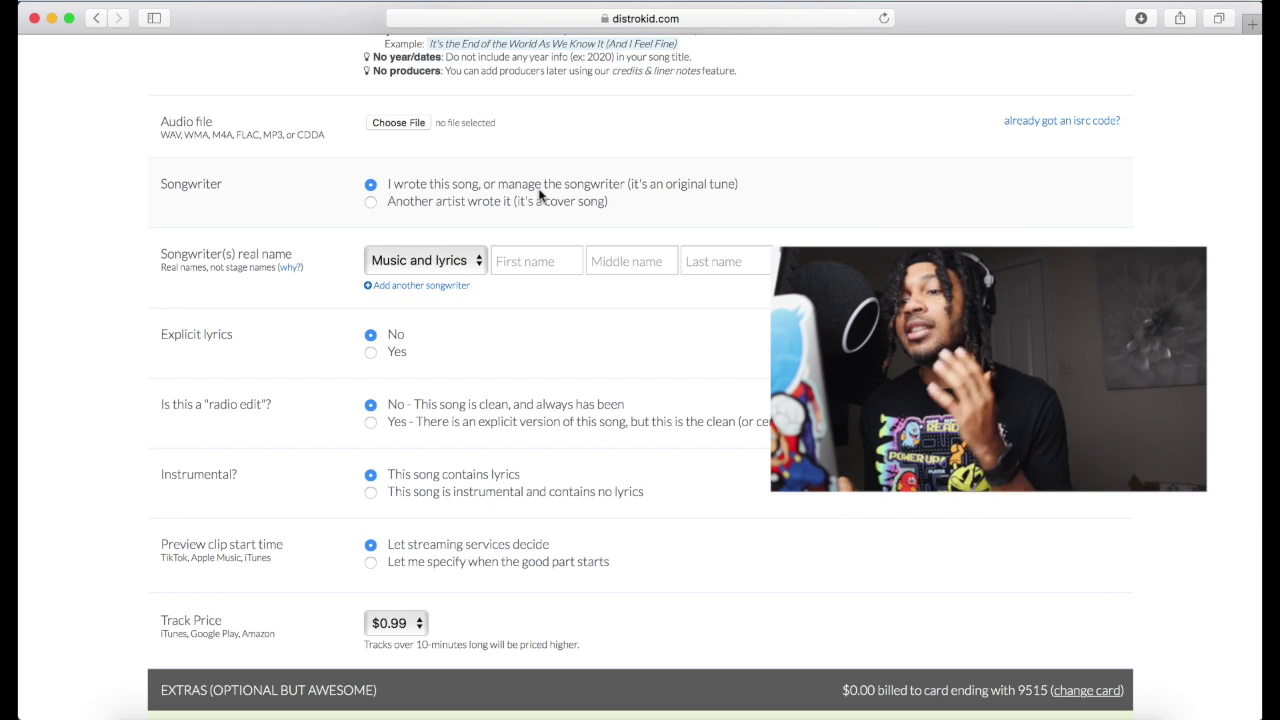
scroll(551, 197, "down", 1)
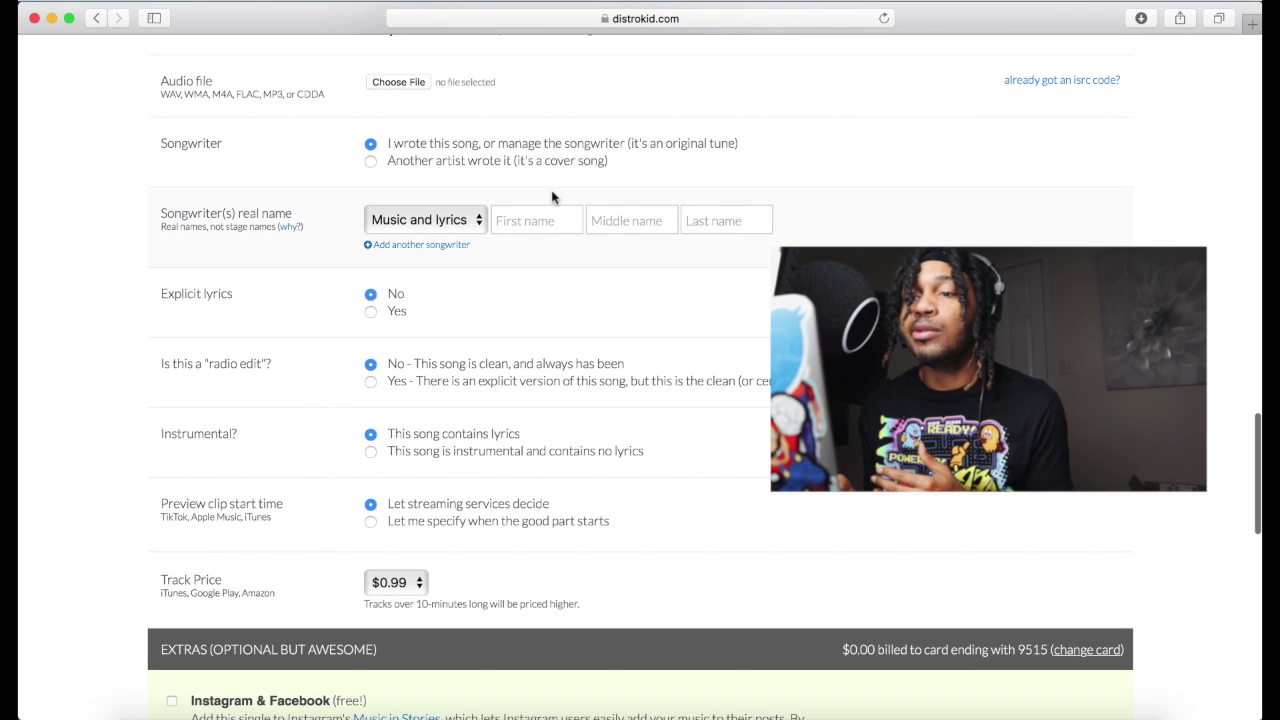
left_click(441, 222)
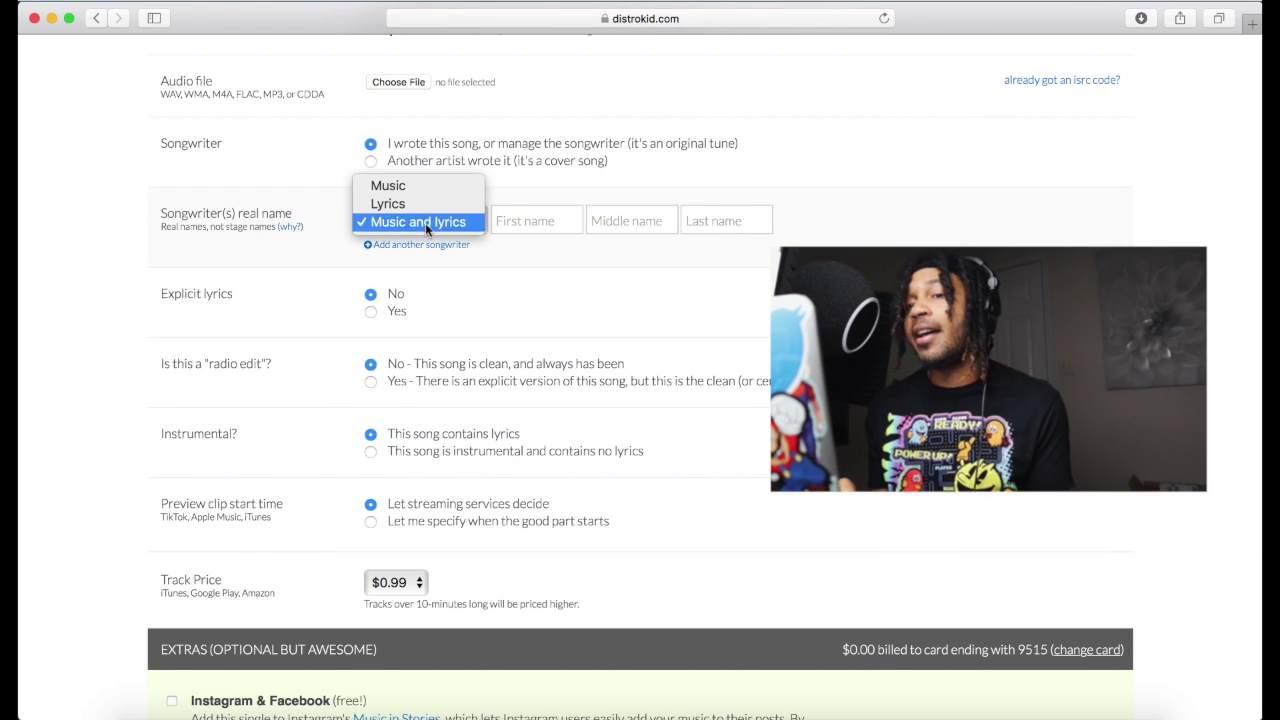
left_click(543, 292)
left_click(416, 222)
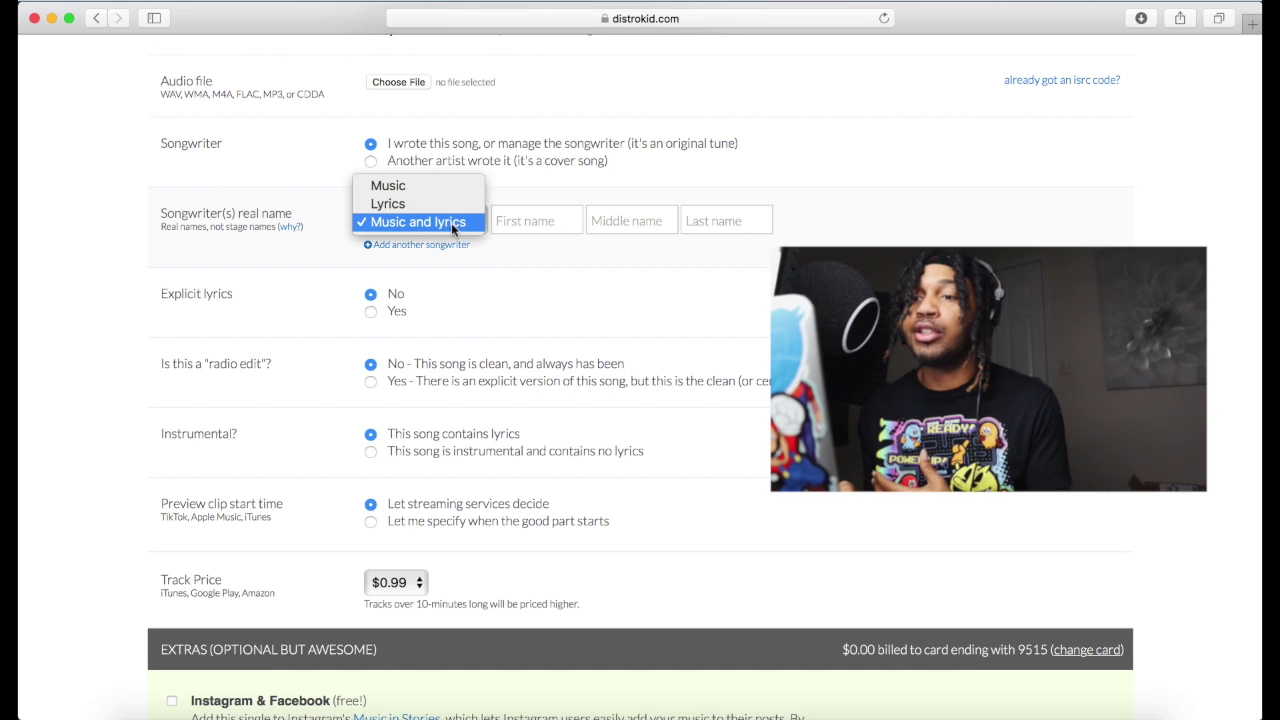
left_click(451, 223)
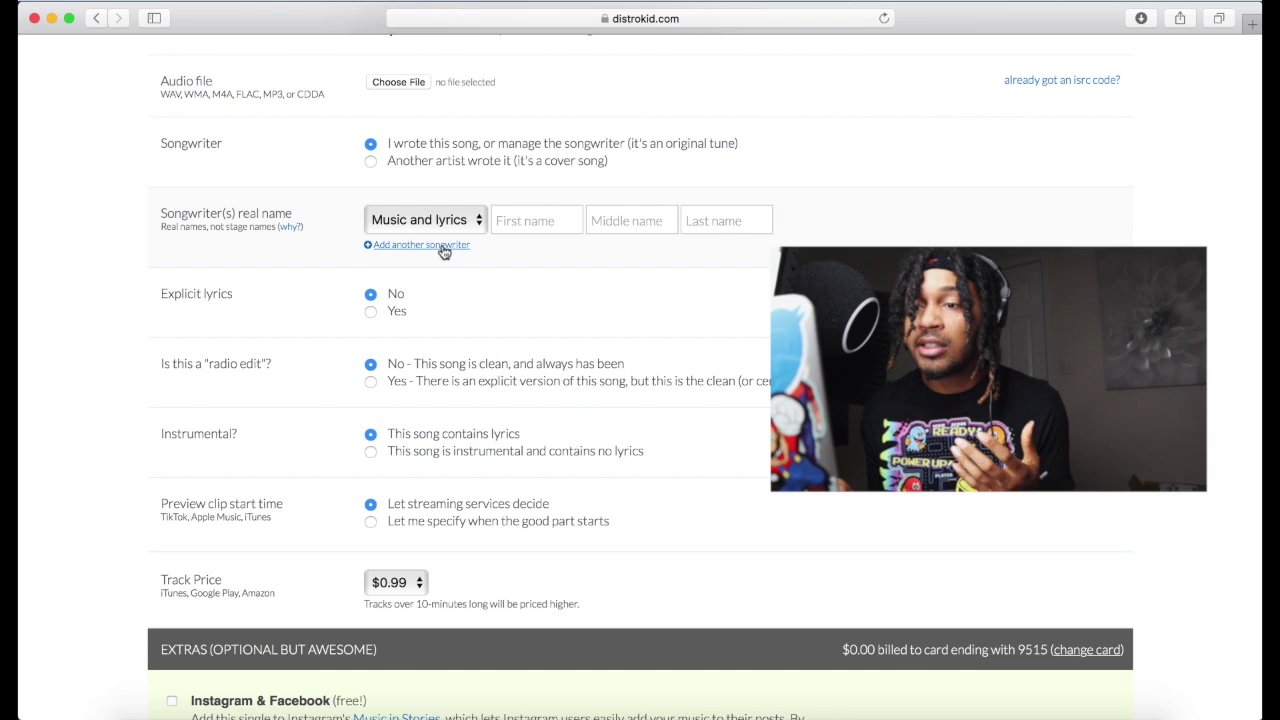
Add a second songwriter, giving the first the Music role and the second Lyrics
left_click(444, 245)
left_click(463, 222)
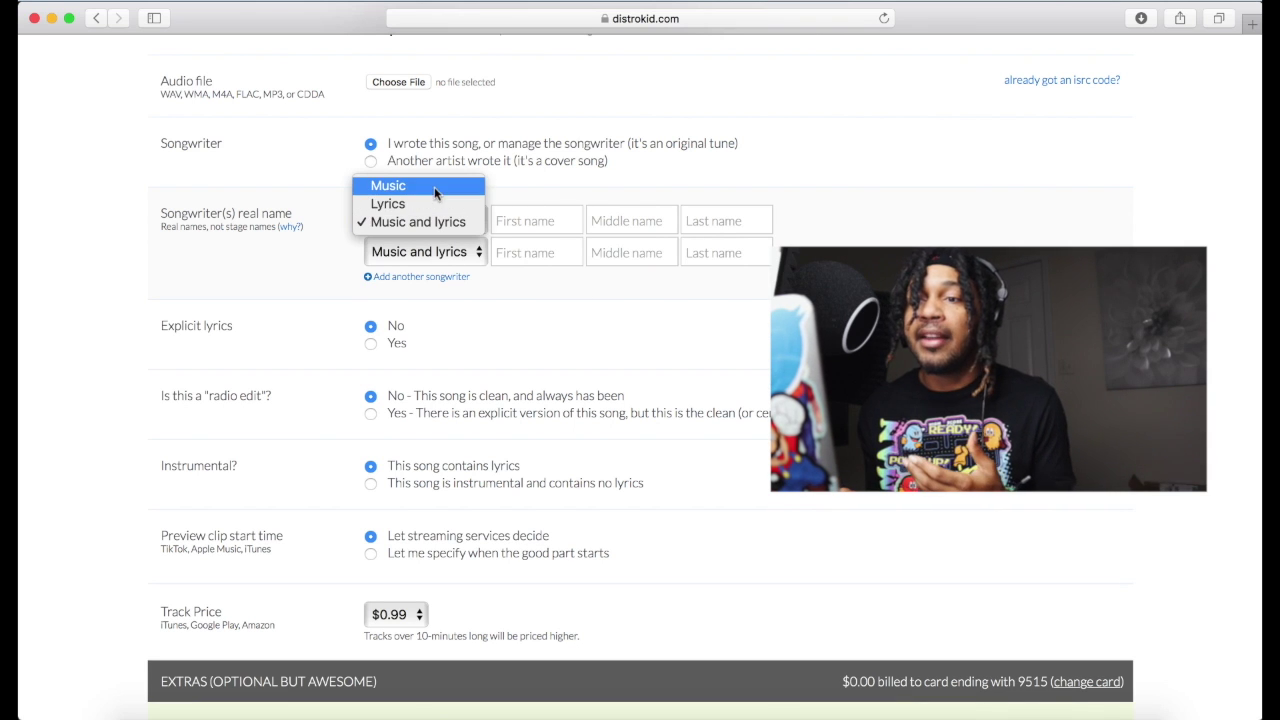
left_click(433, 185)
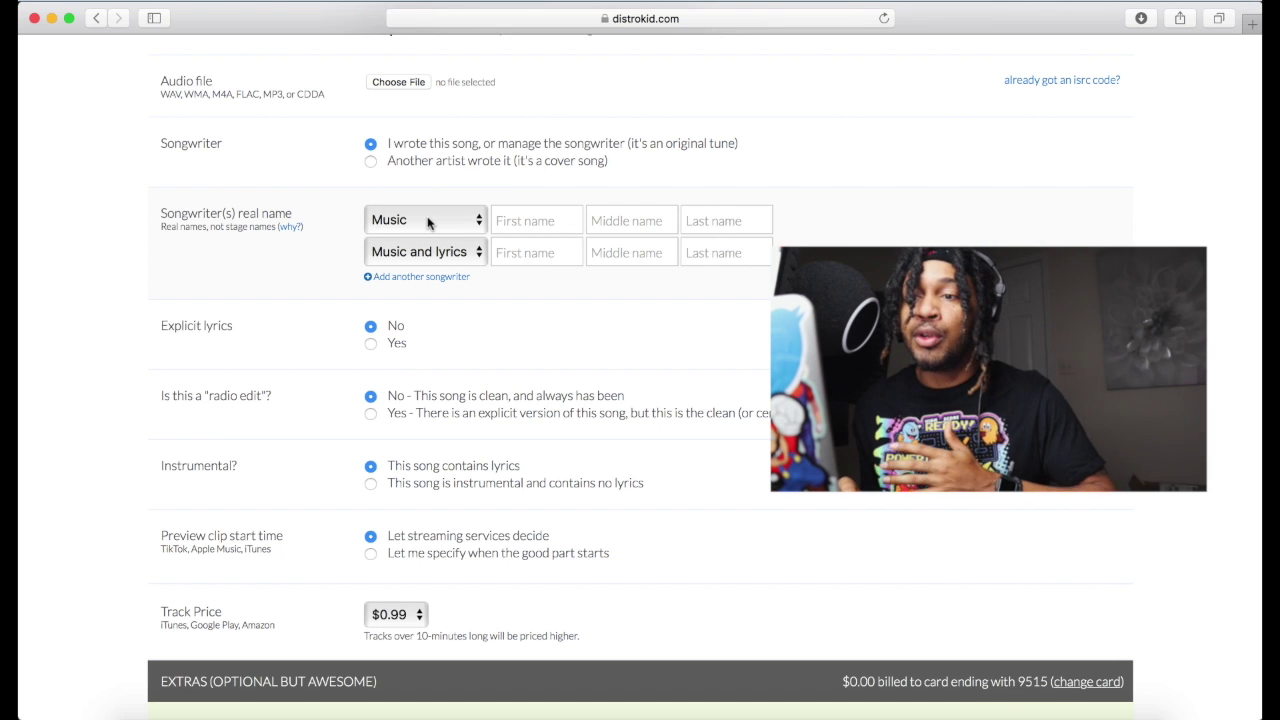
left_click(427, 222)
left_click(427, 217)
left_click(443, 254)
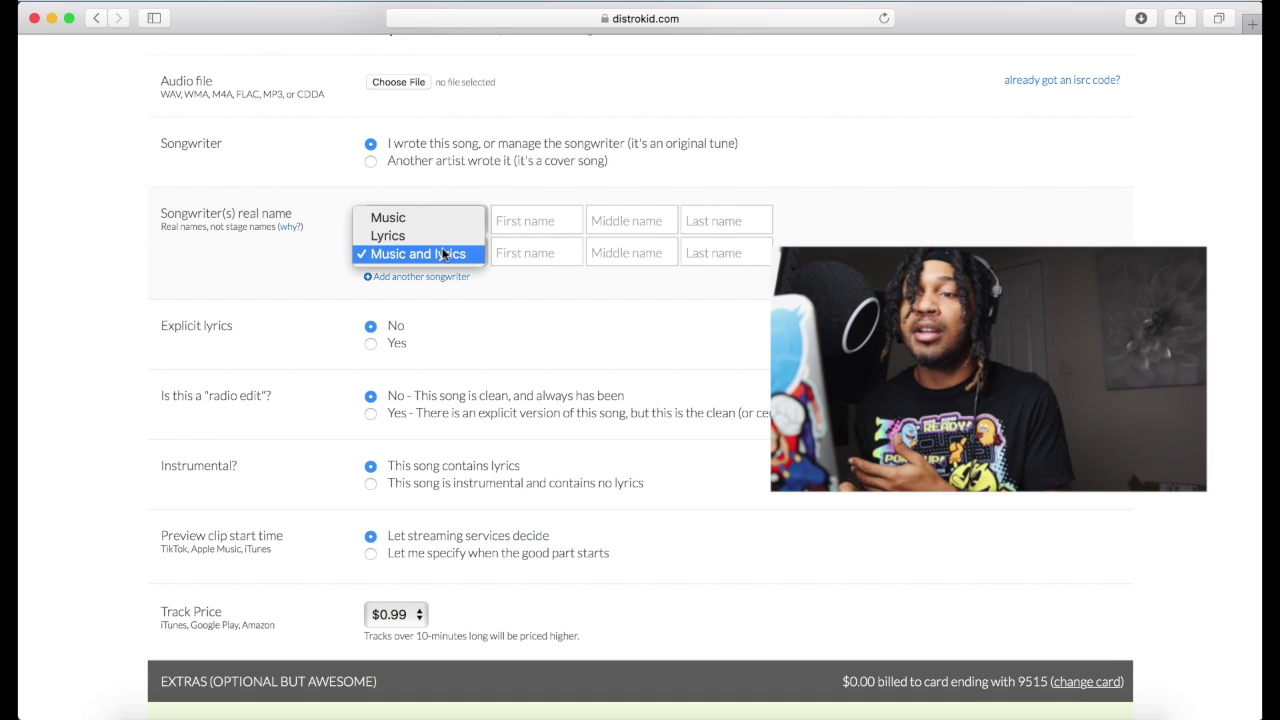
left_click(420, 236)
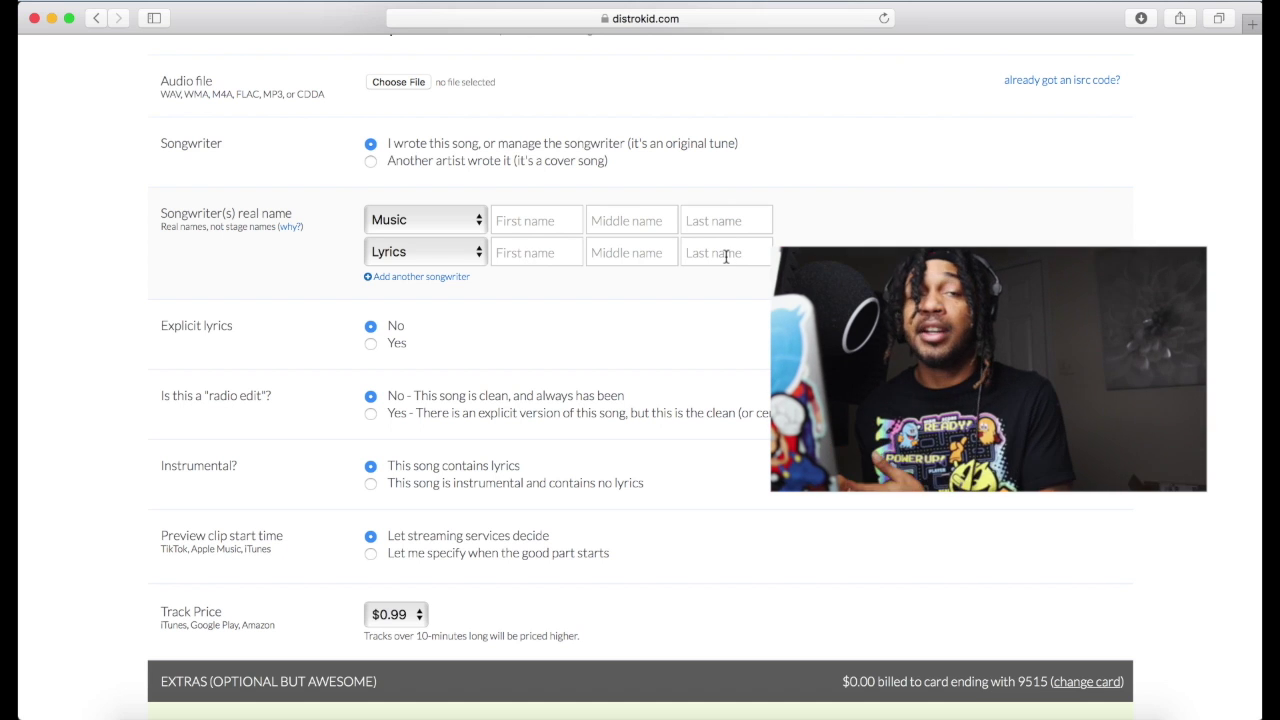
Add third, fourth and fifth songwriters with roles Lyrics, Lyrics and Music
left_click(413, 277)
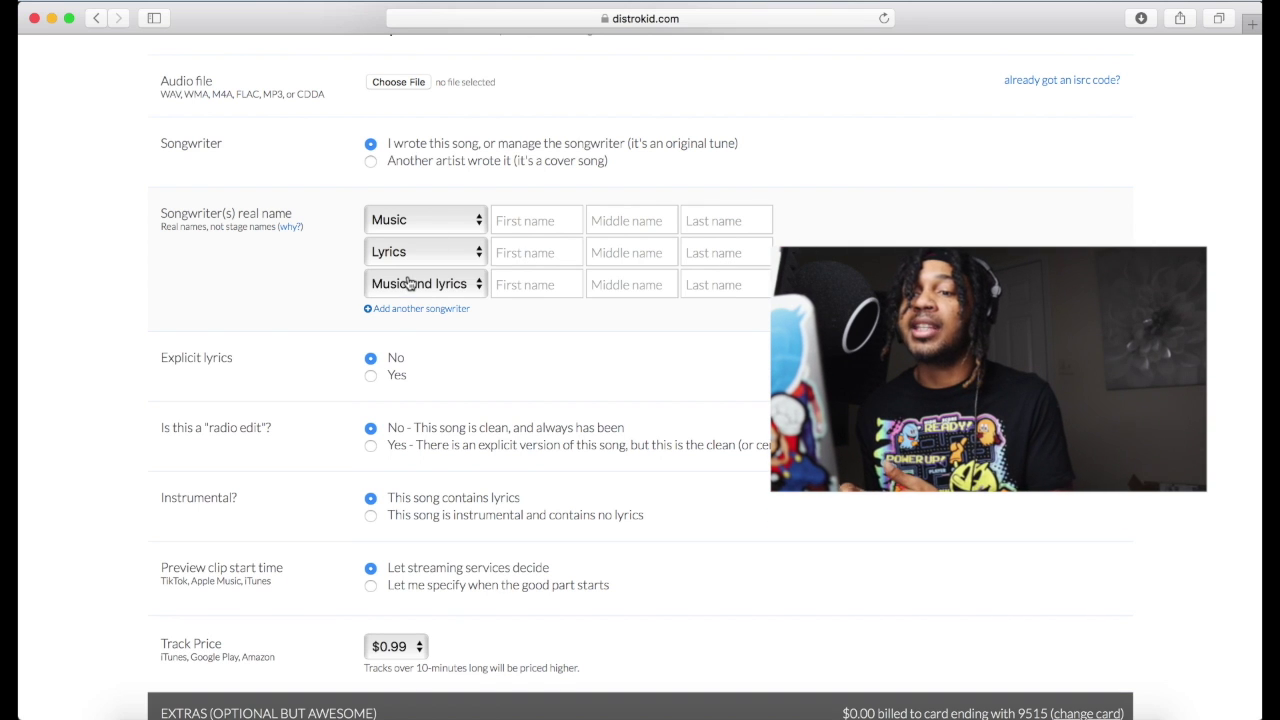
left_click(416, 286)
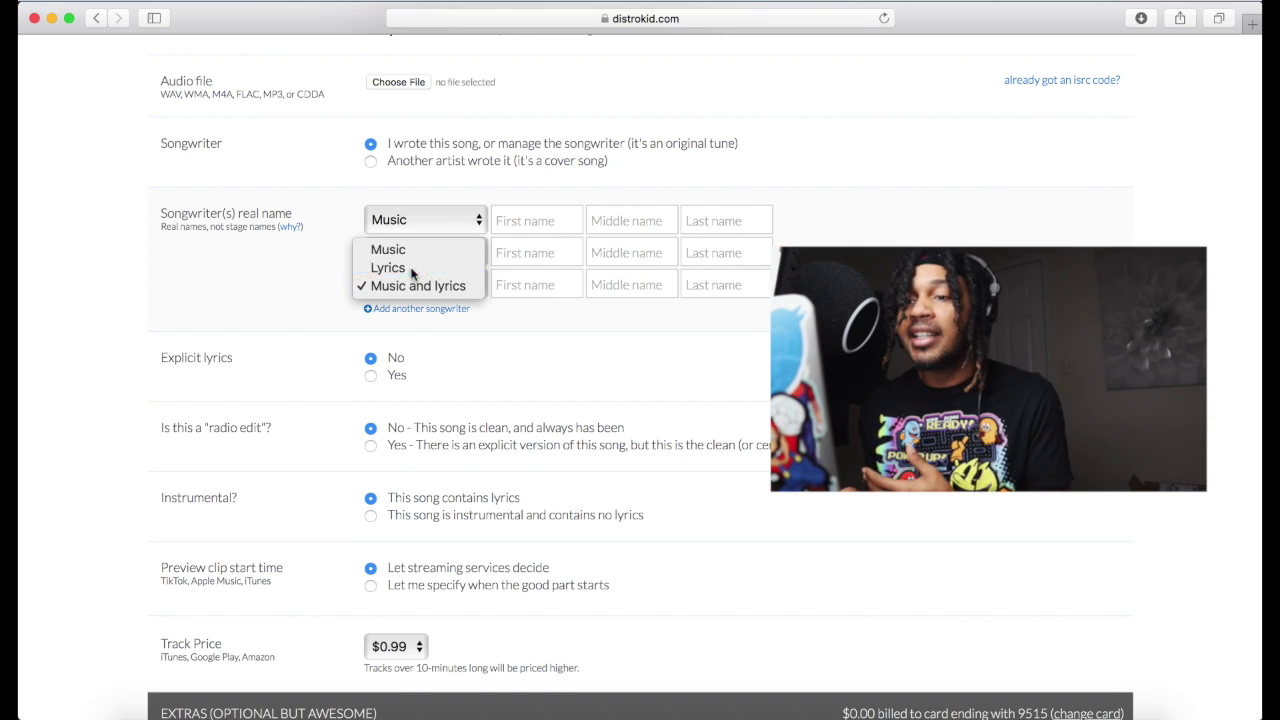
left_click(405, 268)
left_click(430, 309)
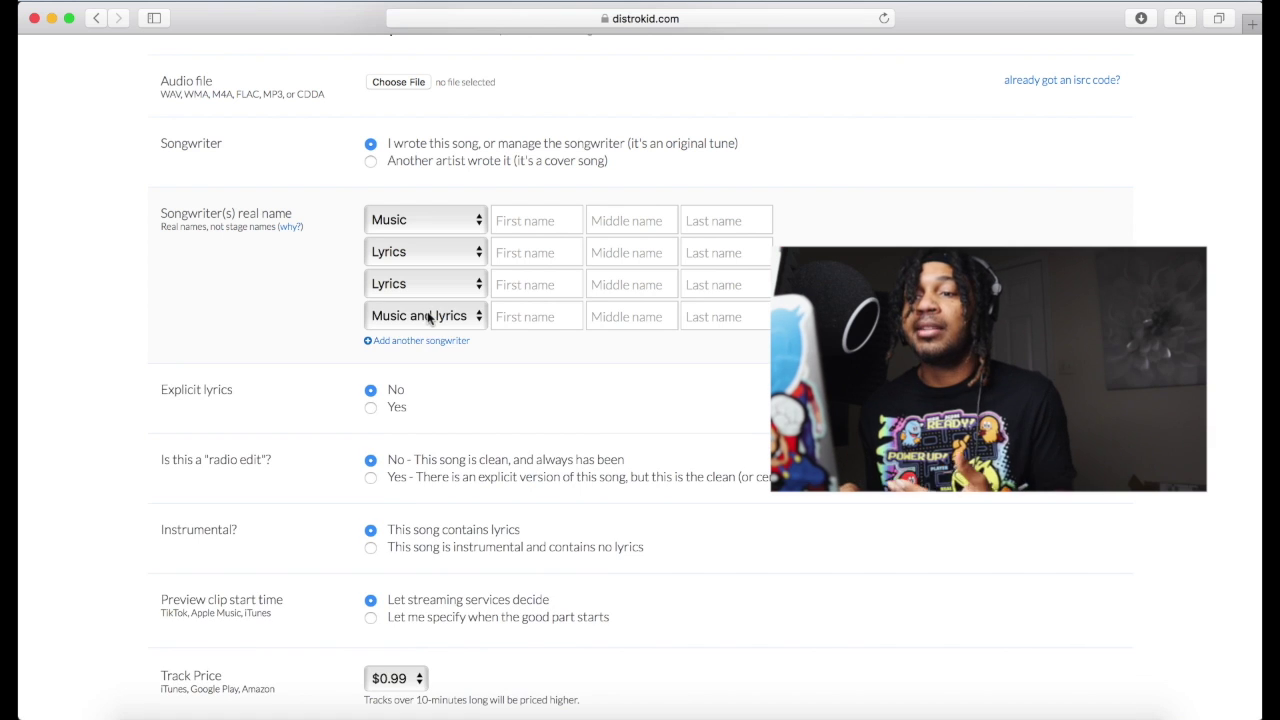
left_click(432, 315)
left_click(428, 298)
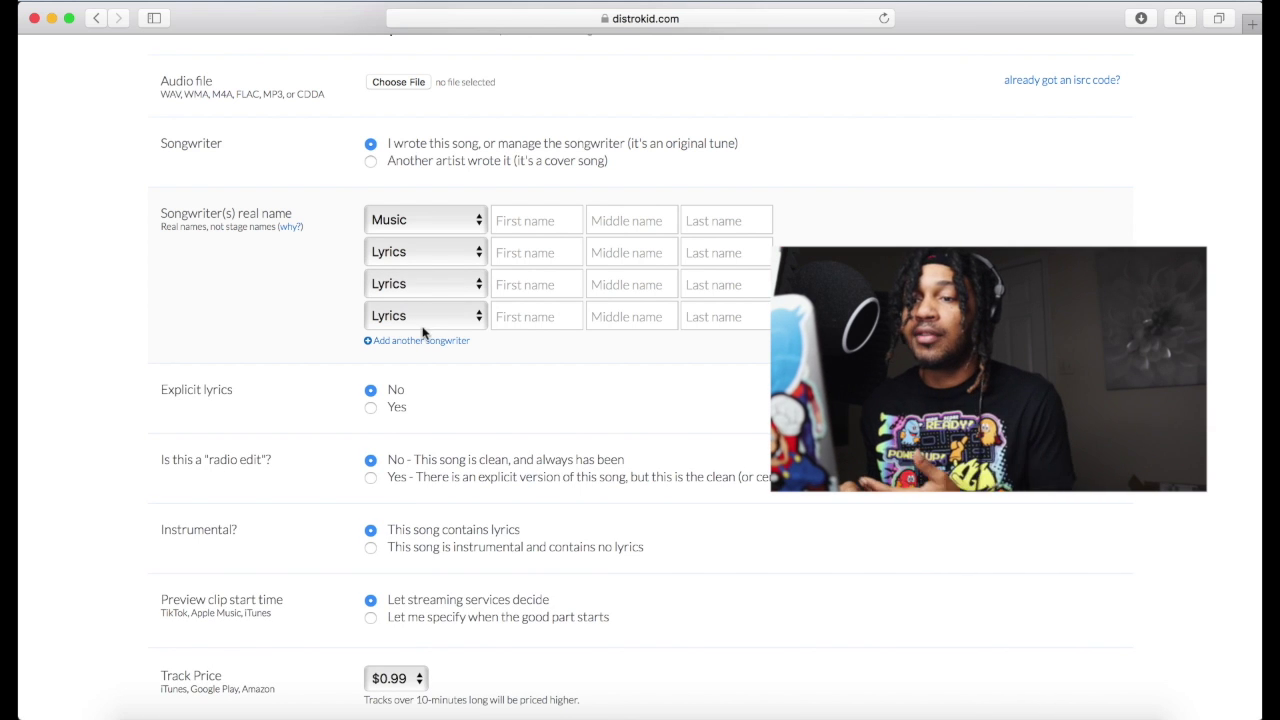
left_click(420, 340)
left_click(417, 349)
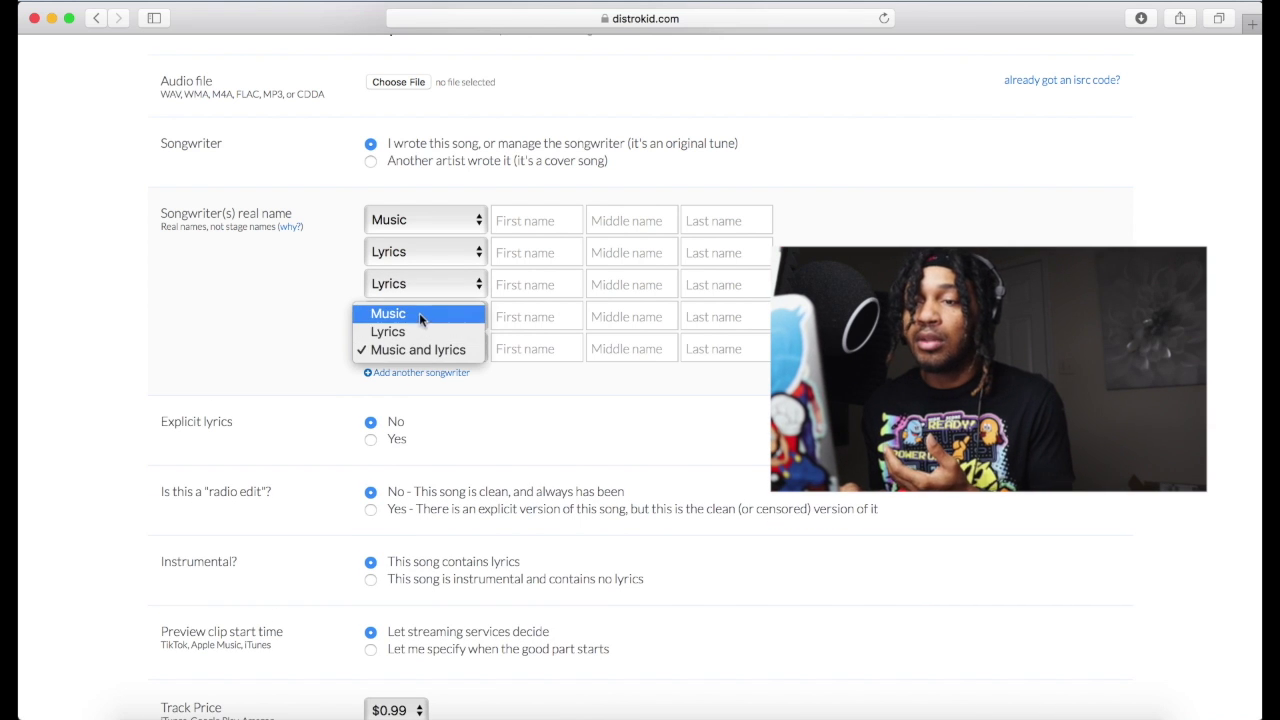
left_click(419, 310)
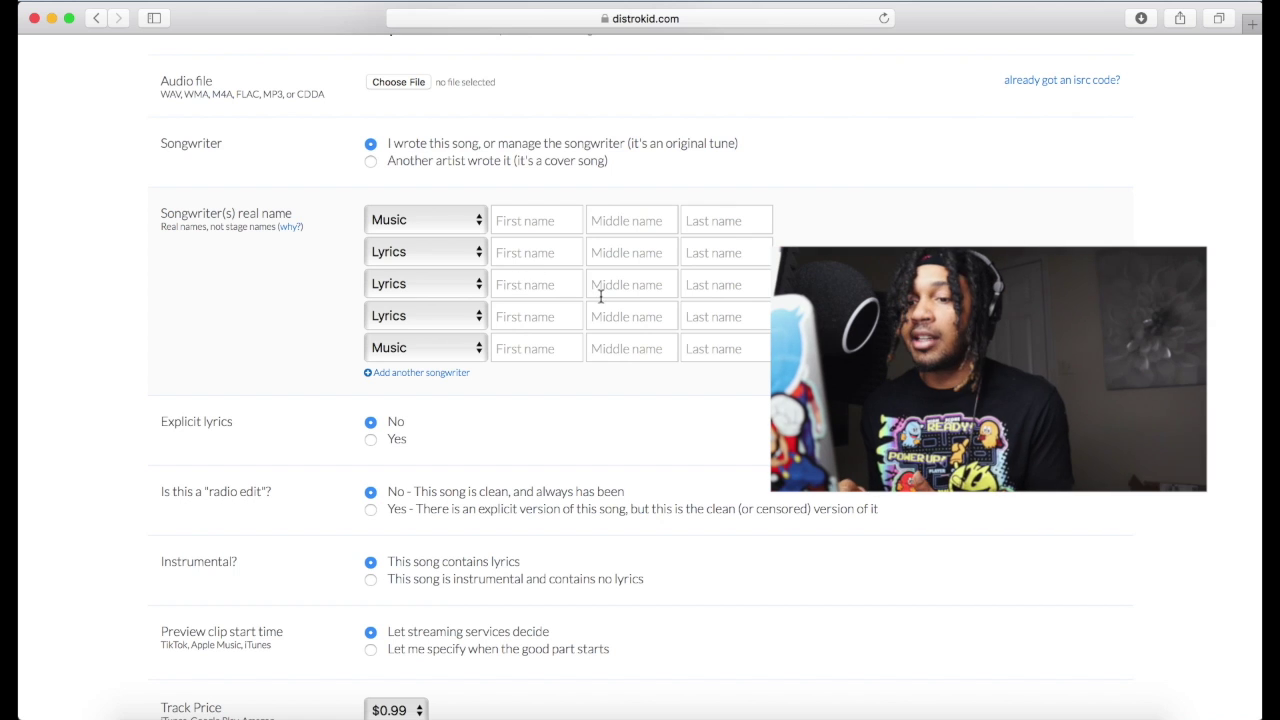
Keep explicit lyrics at No, mark the song as a radio edit, and confirm it has lyrics
scroll(523, 400, "down", 3)
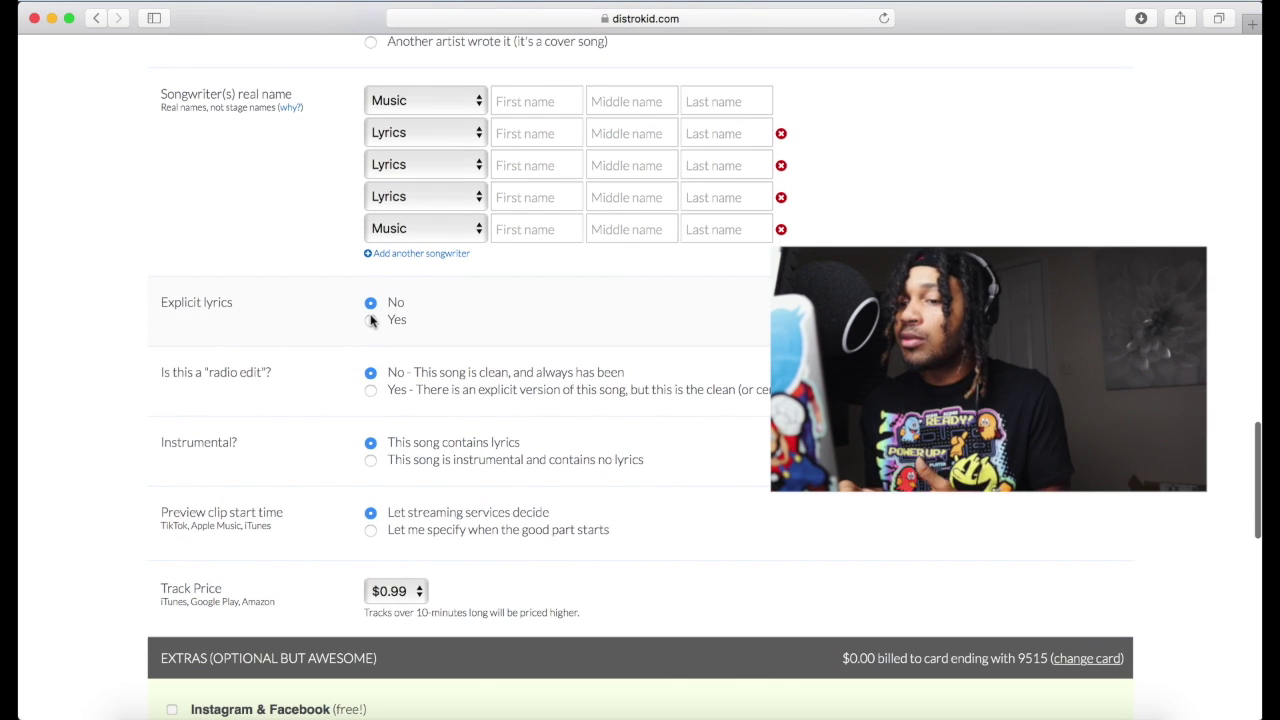
left_click(370, 320)
left_click(370, 304)
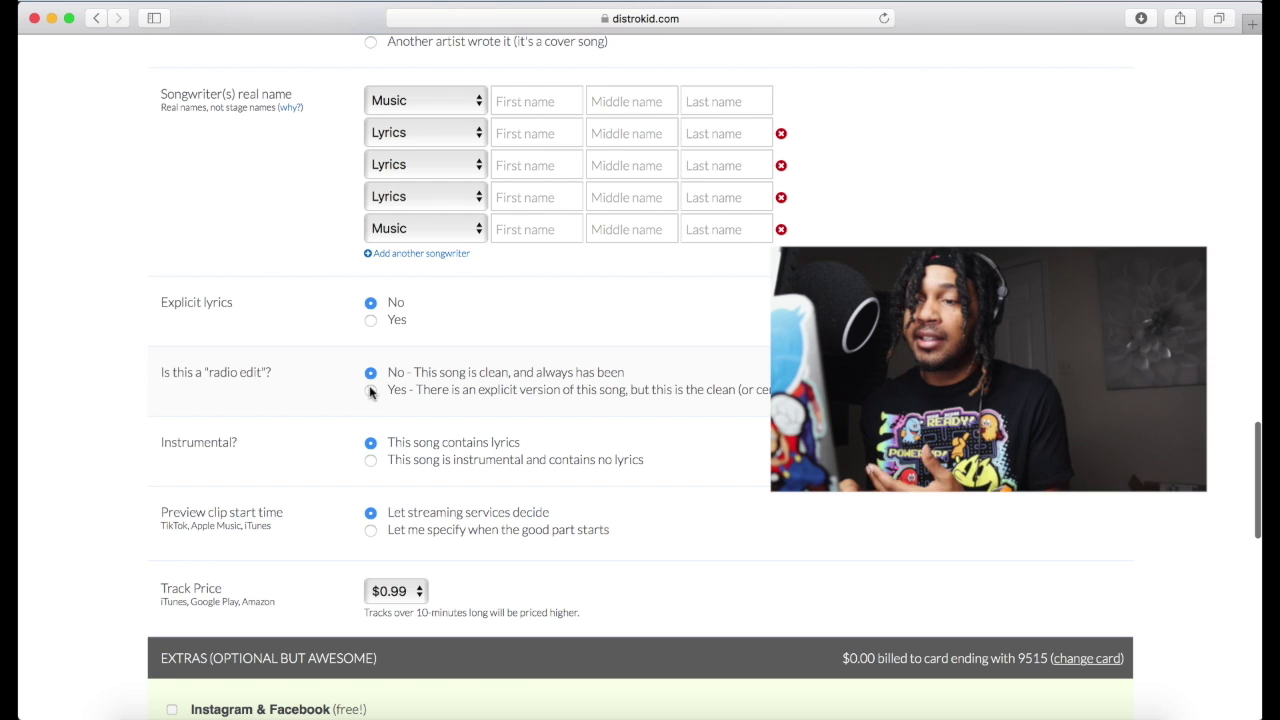
left_click(370, 390)
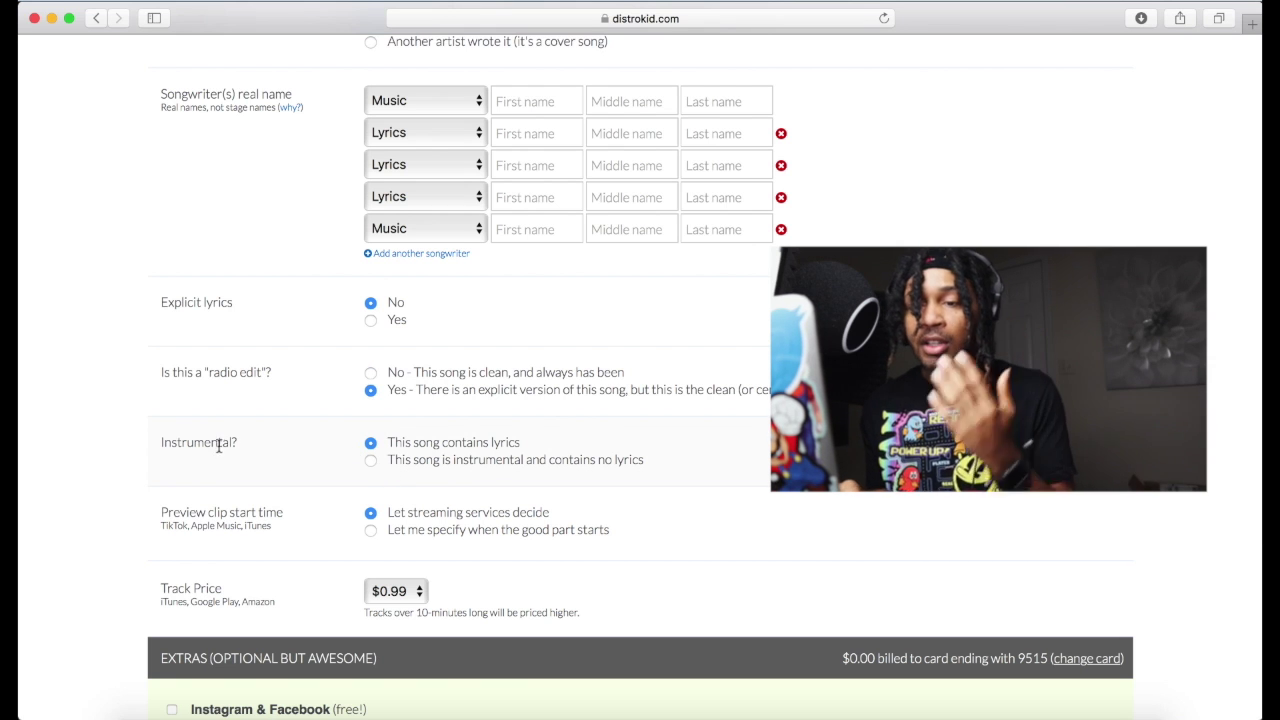
left_click(371, 460)
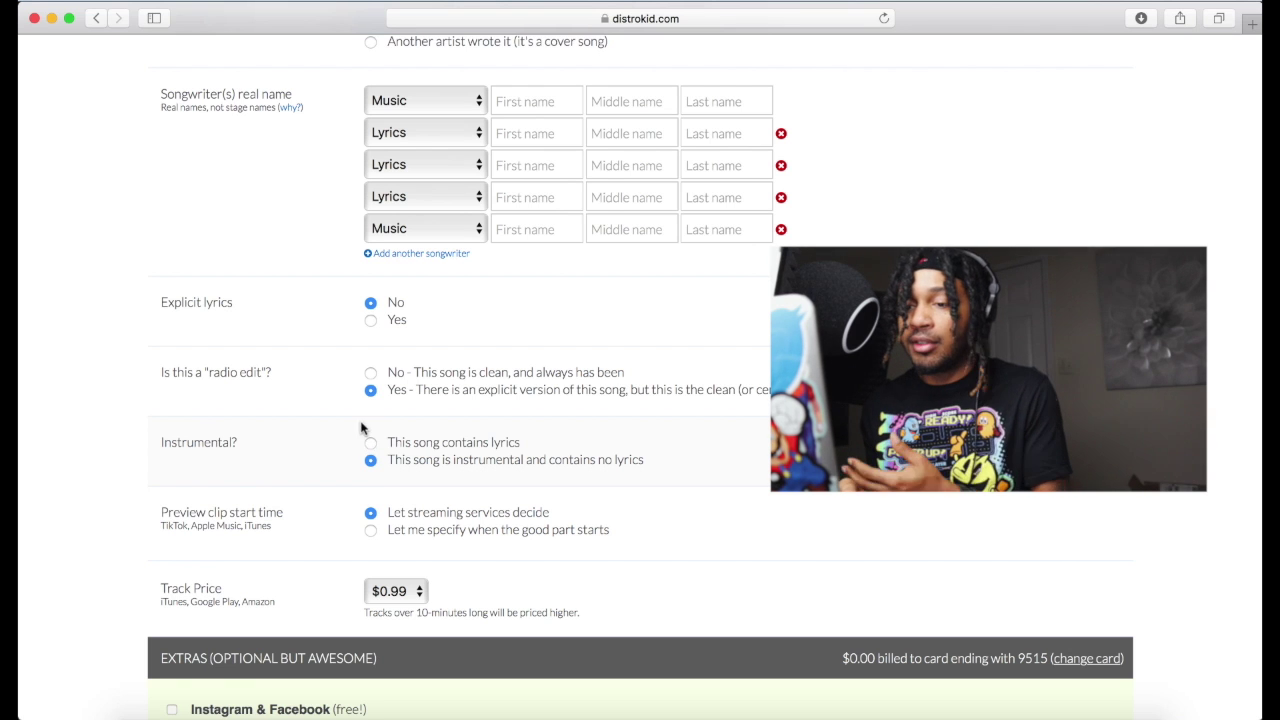
left_click(369, 442)
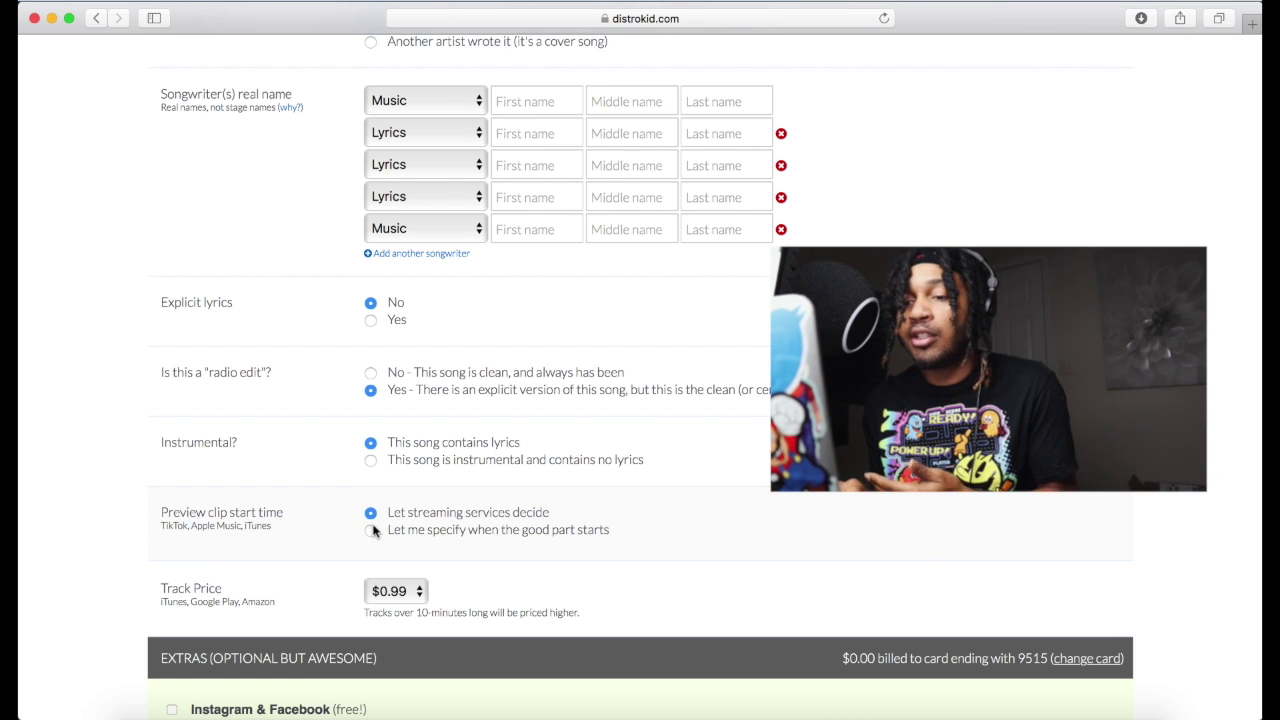
Set a custom preview clip start time of 01:11
left_click(371, 531)
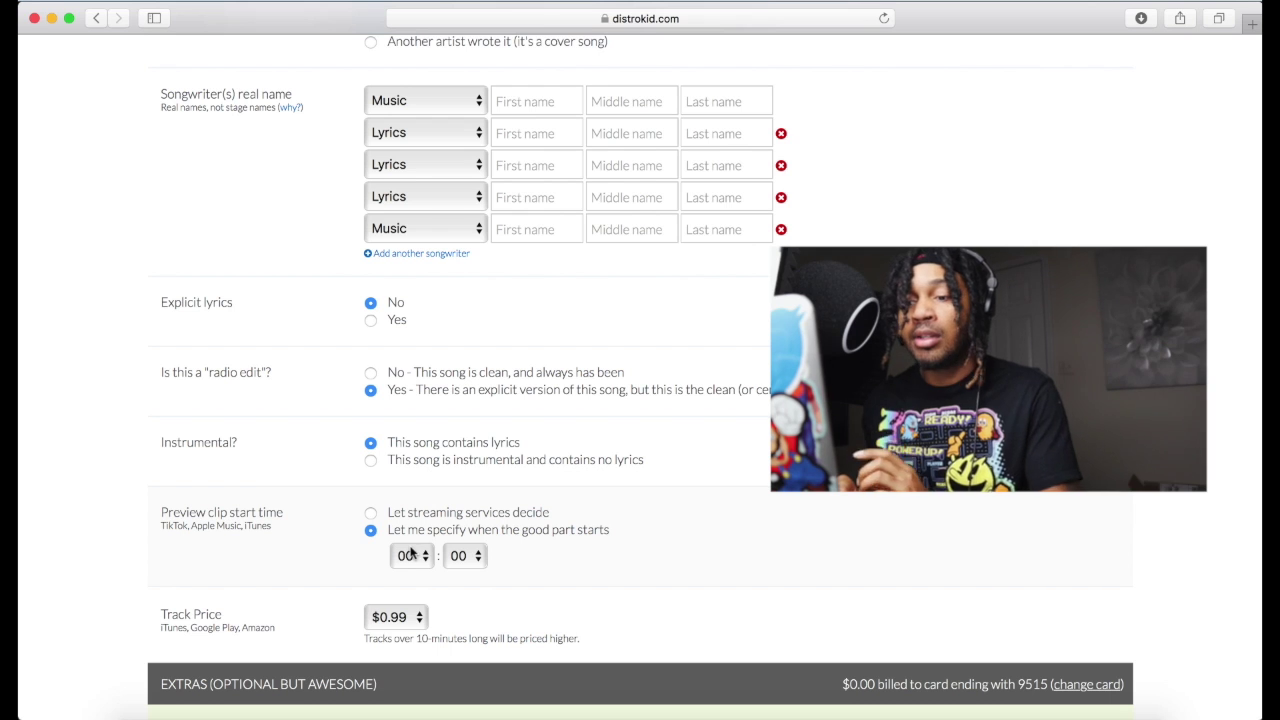
left_click(422, 556)
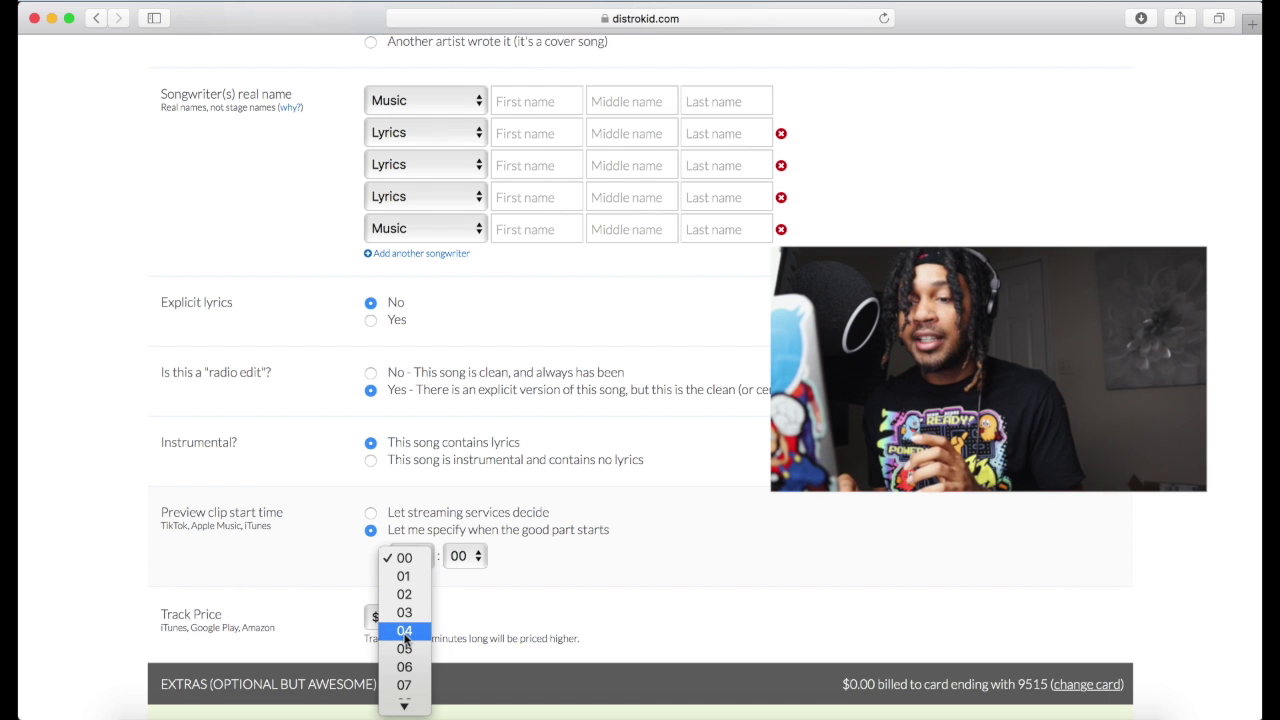
left_click(411, 578)
left_click(465, 556)
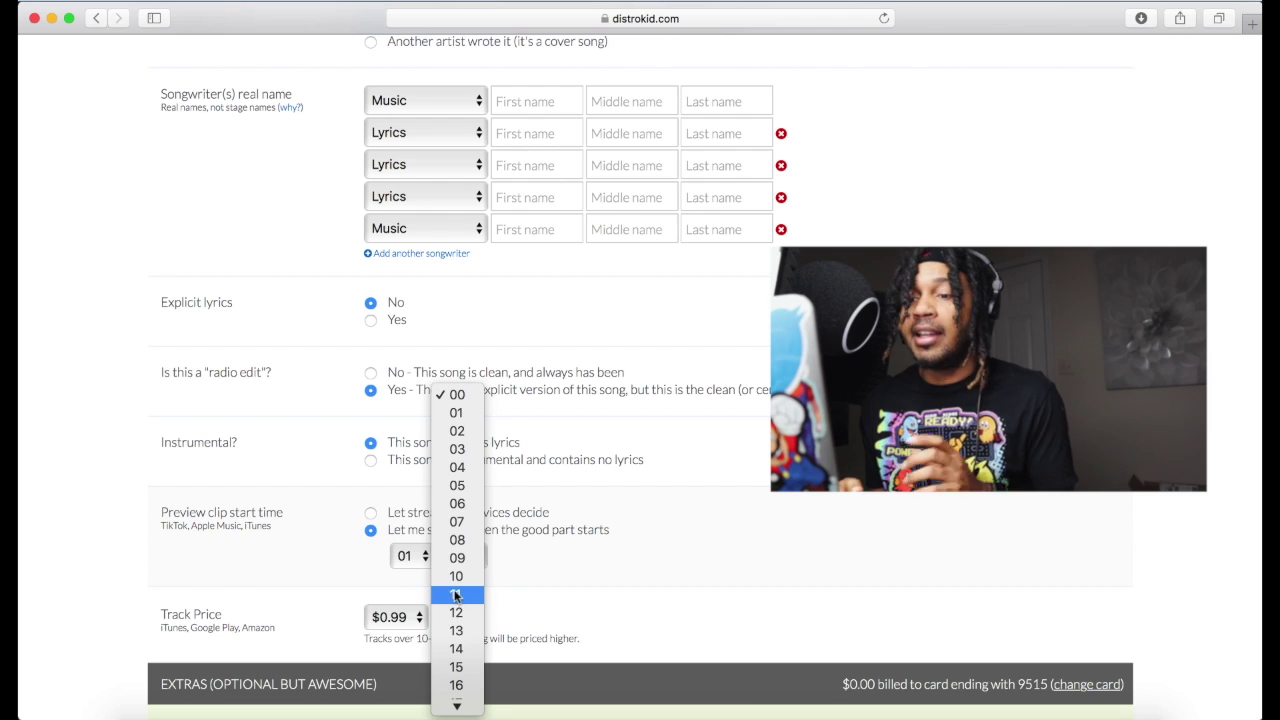
left_click(452, 596)
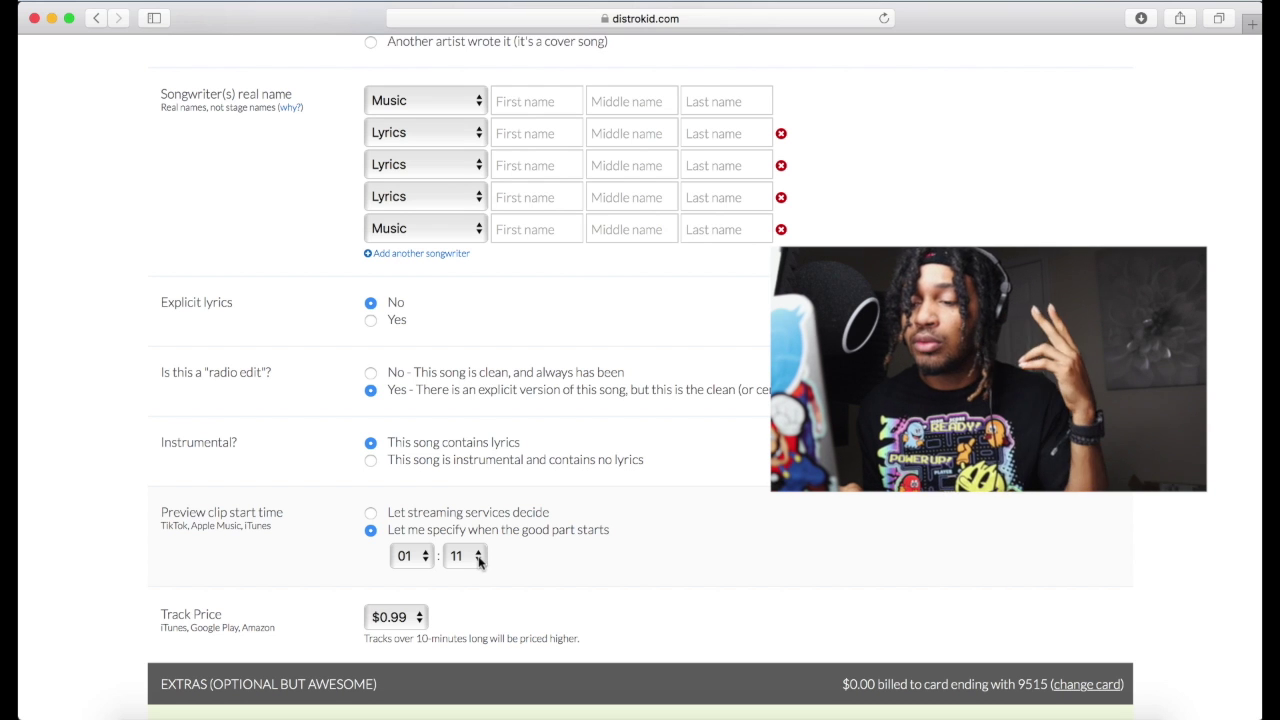
scroll(478, 560, "down", 2)
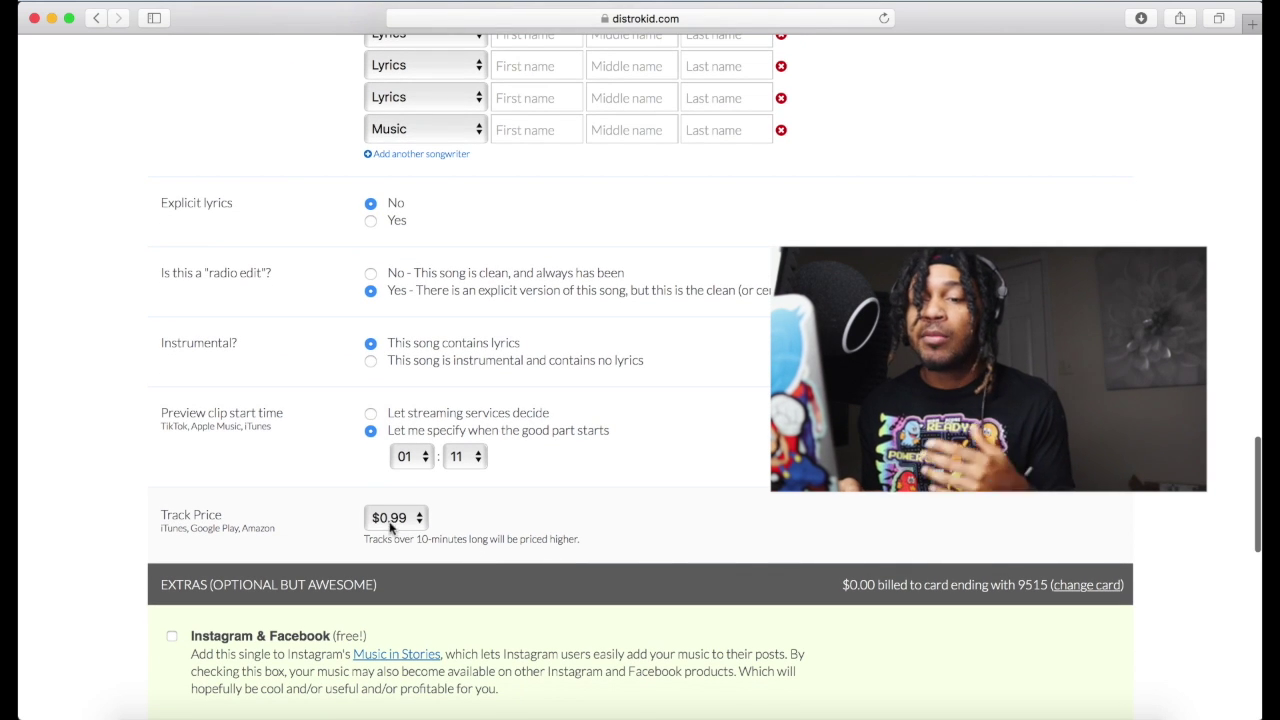
left_click(419, 517)
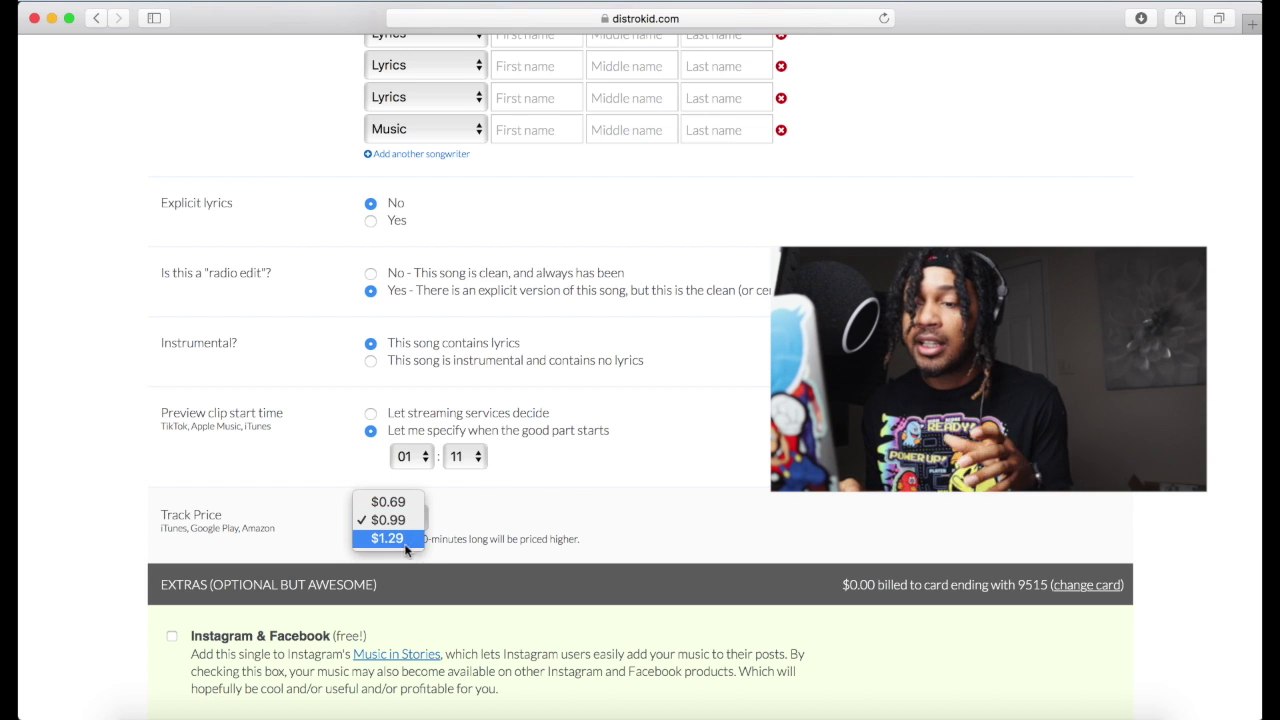
left_click(401, 555)
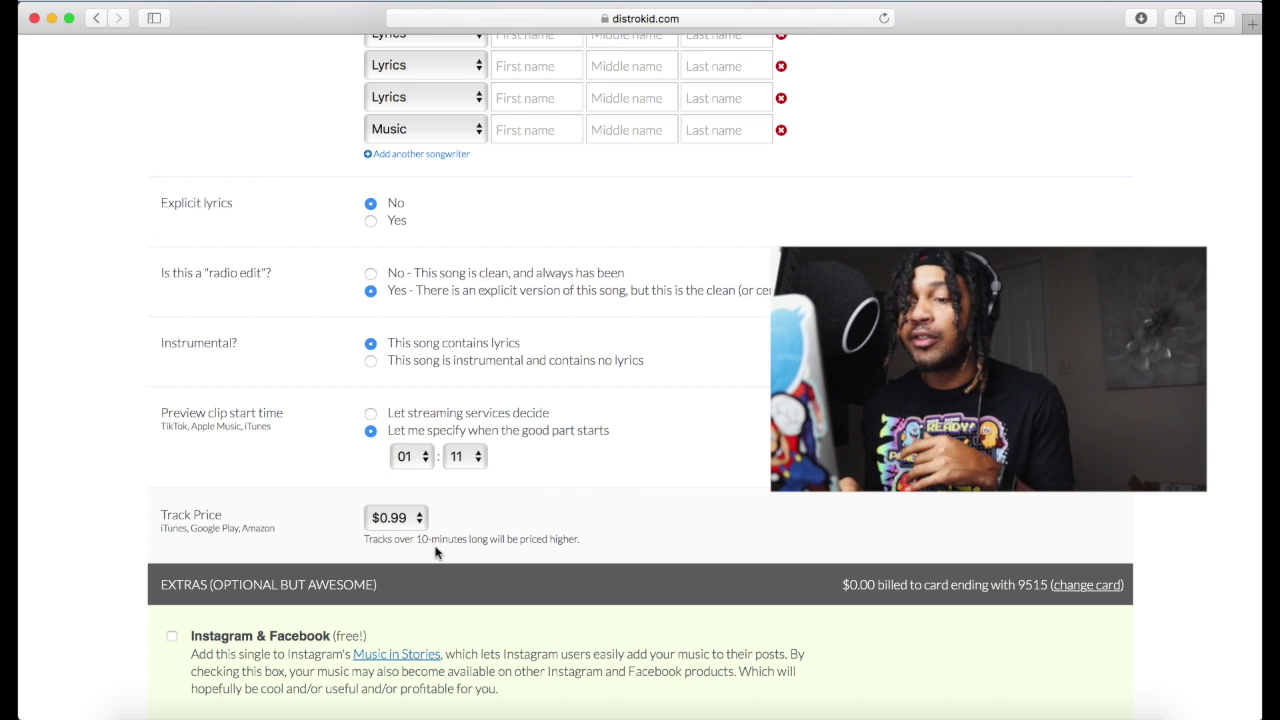
left_click(392, 519)
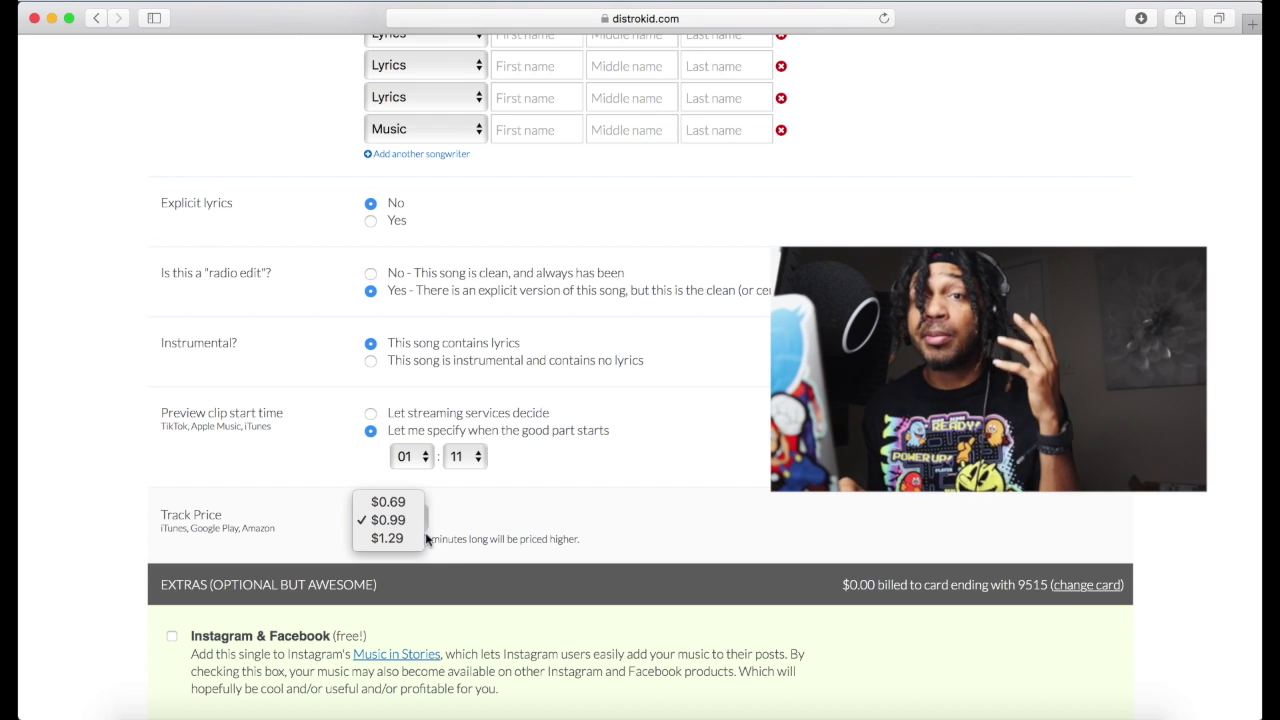
left_click(518, 507)
scroll(522, 502, "down", 4)
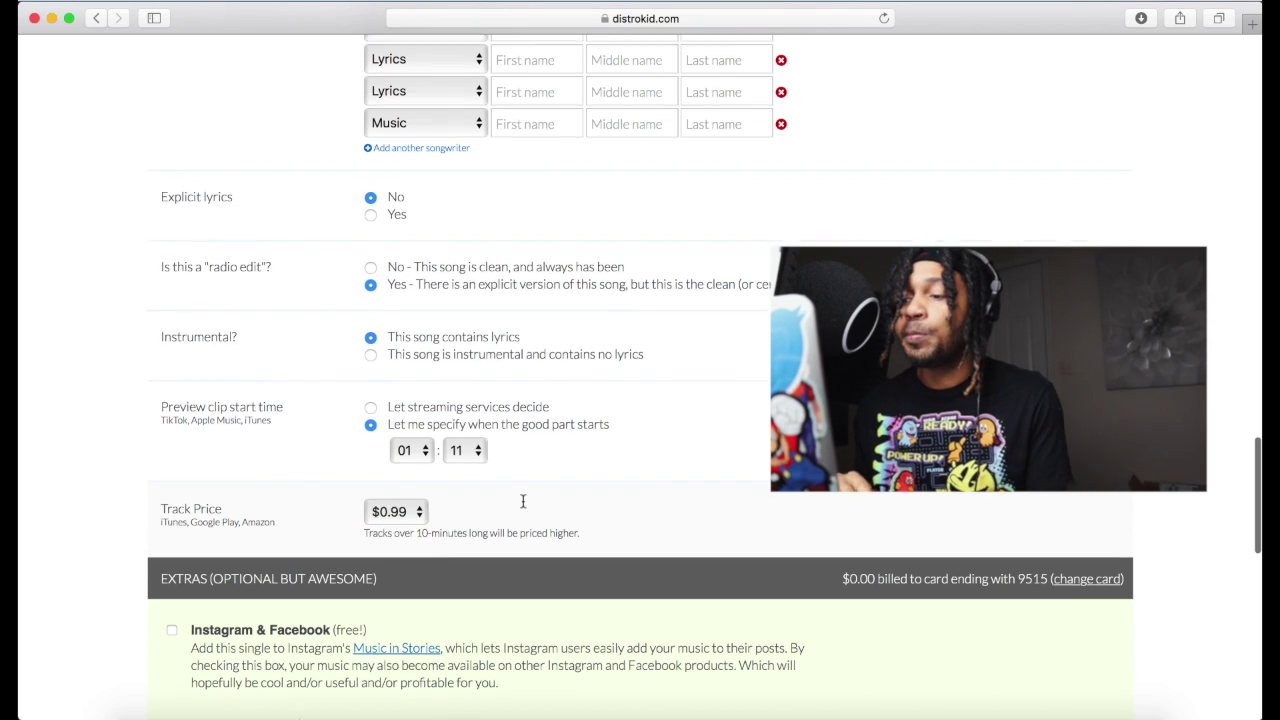
scroll(522, 502, "down", 2)
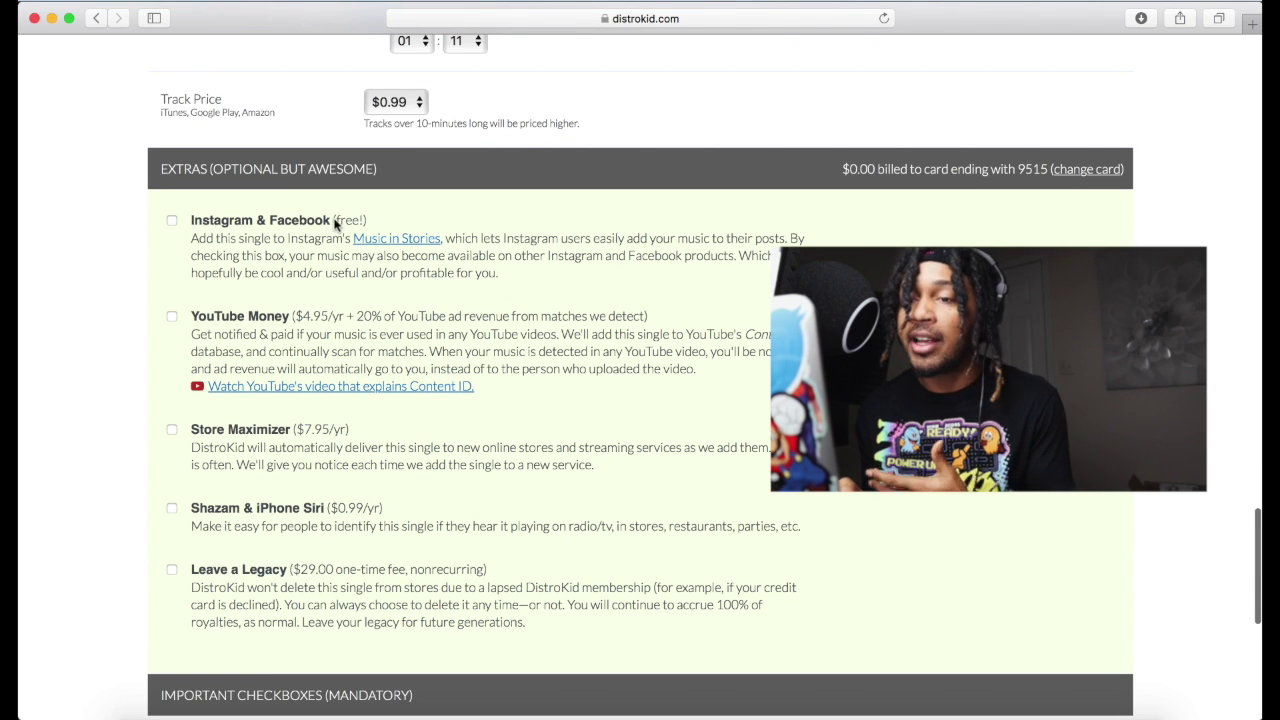
Opt in to the free Instagram & Facebook extra and scroll to the mandatory checkboxes
left_click_drag(336, 224, 366, 222)
left_click(171, 220)
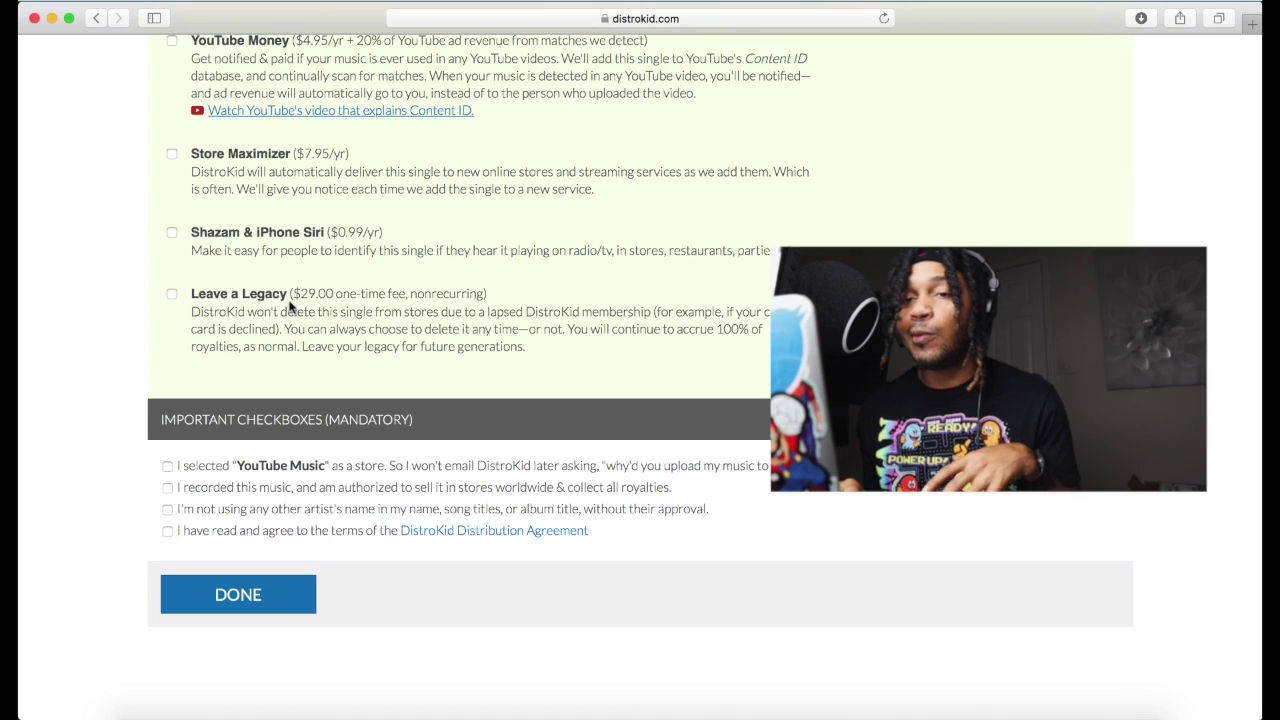
scroll(290, 305, "down", 5)
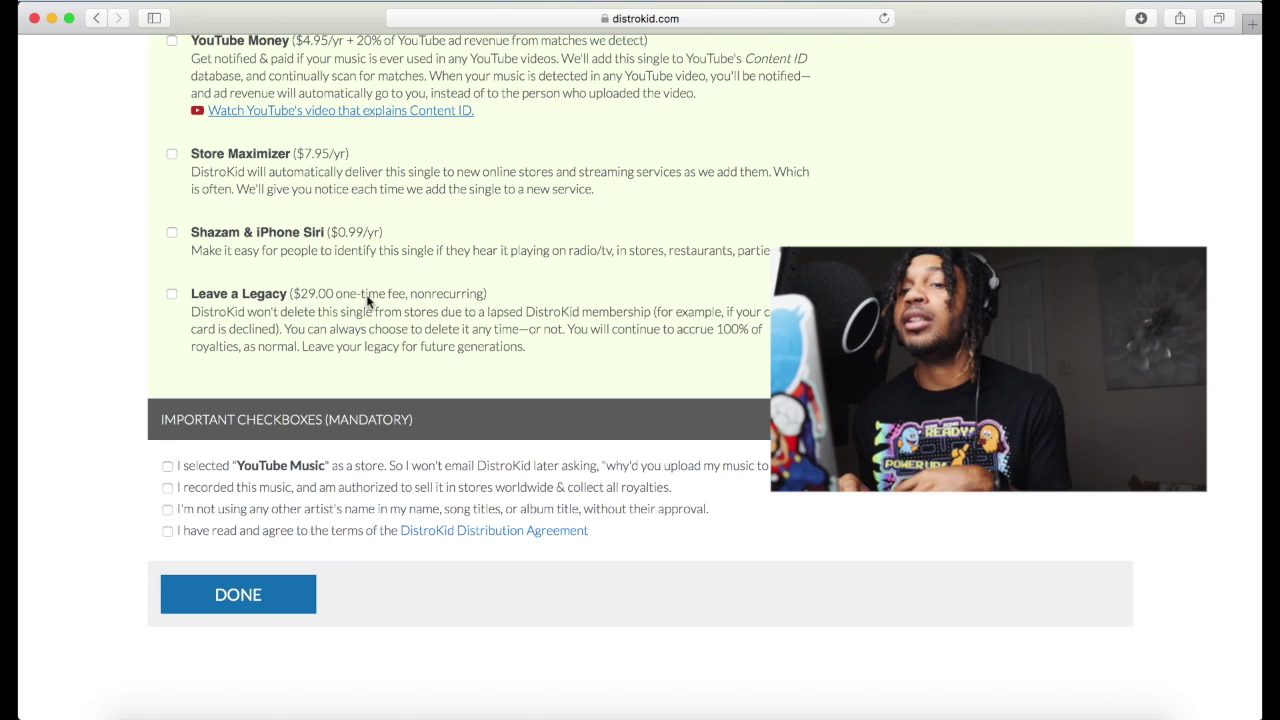
scroll(367, 301, "up", 1)
scroll(386, 337, "up", 1)
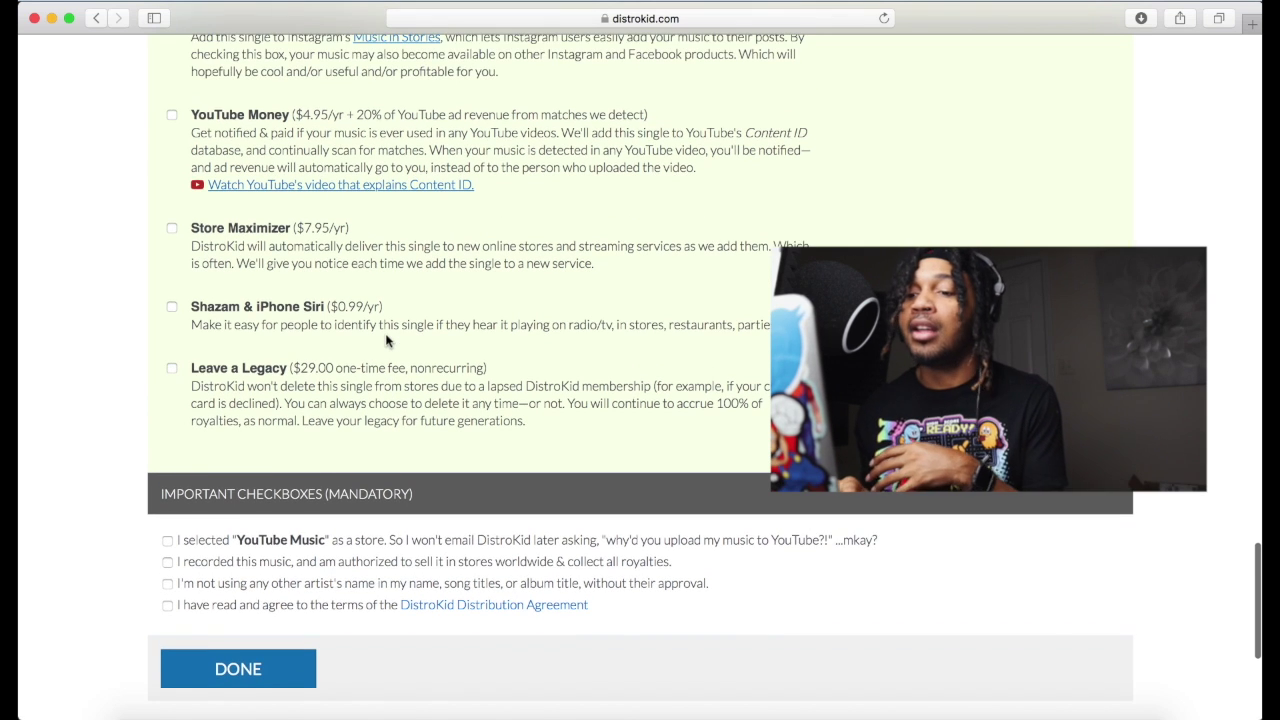
scroll(386, 340, "down", 1)
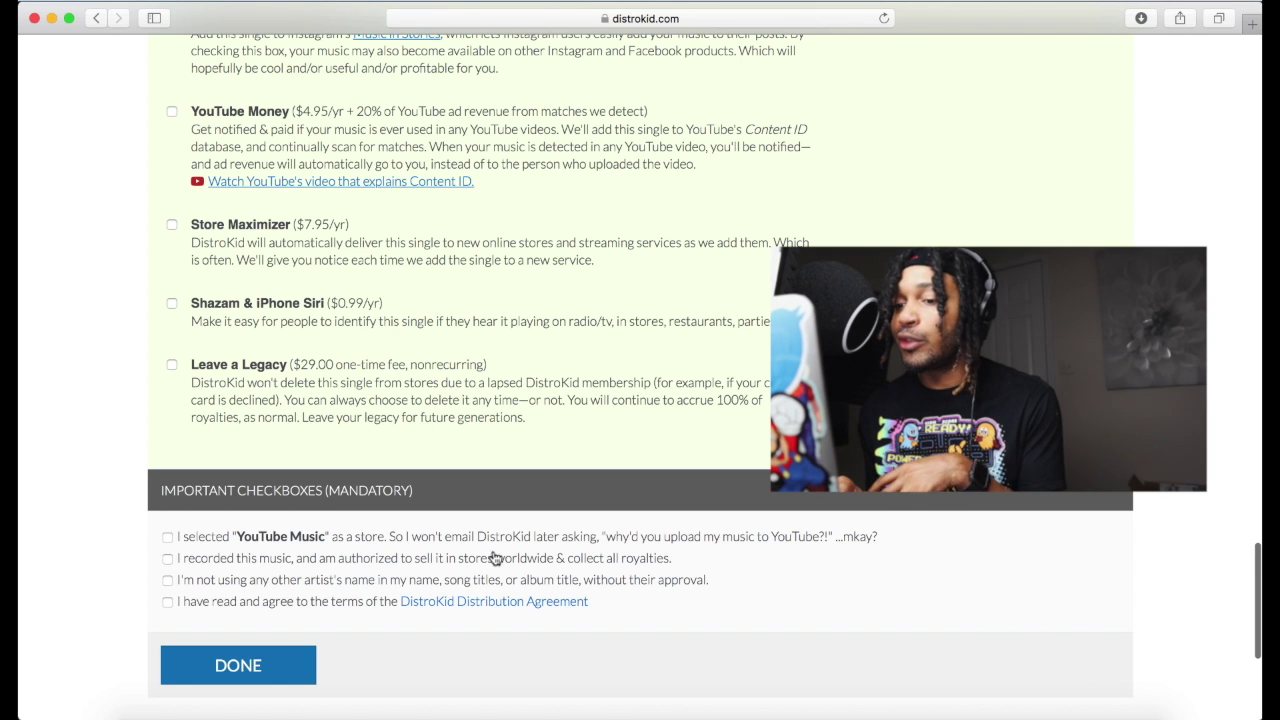
Tick the YouTube Music, right-to-sell, no-other-artist-name and Distribution Agreement checkboxes
left_click(167, 538)
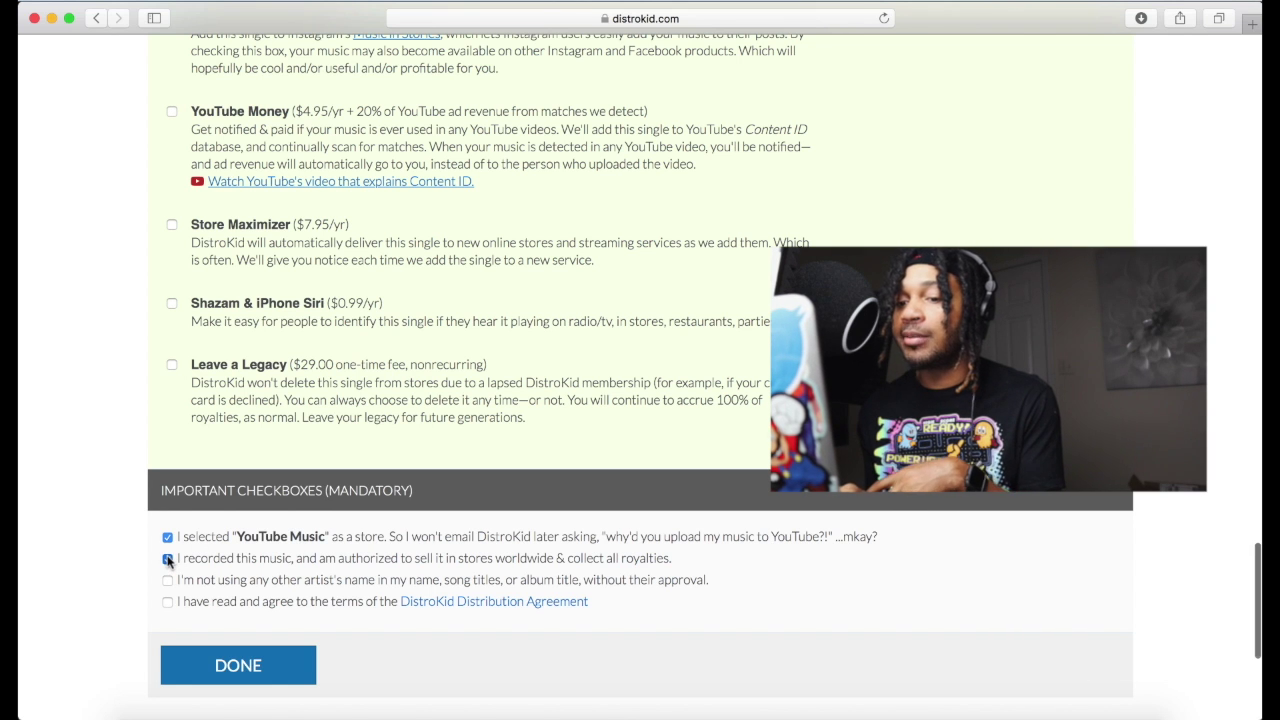
left_click(167, 559)
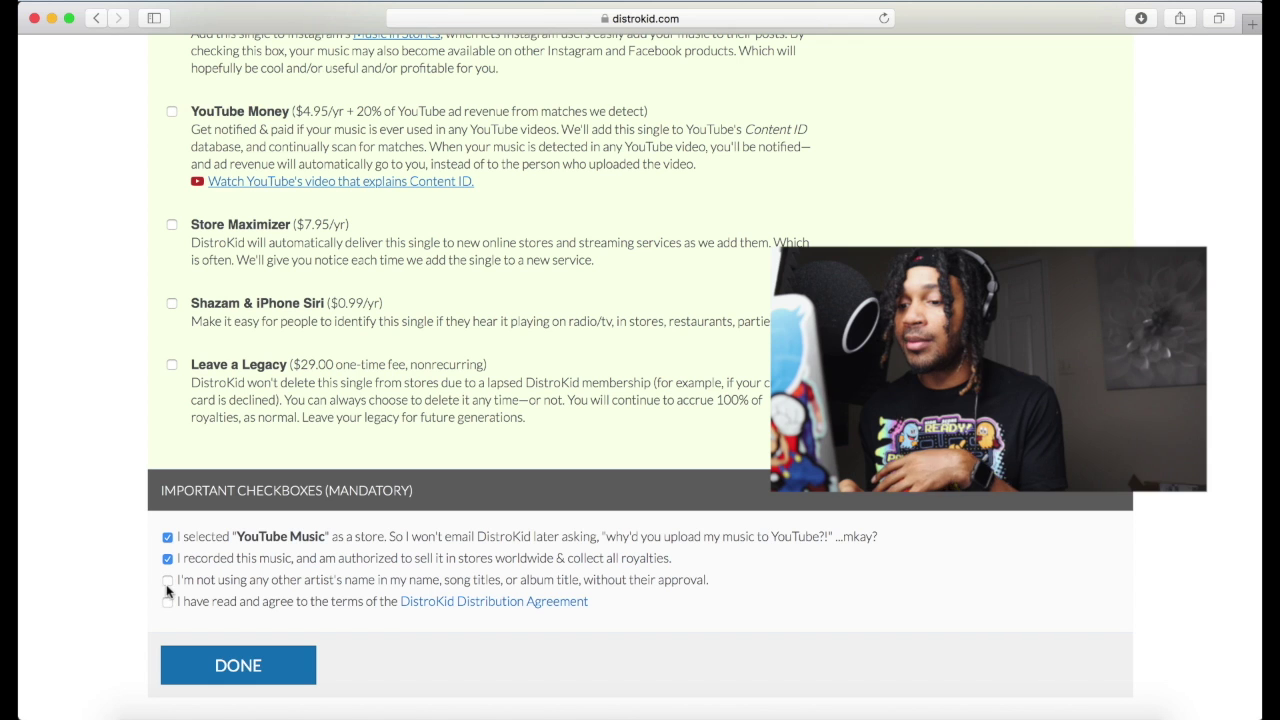
left_click(167, 581)
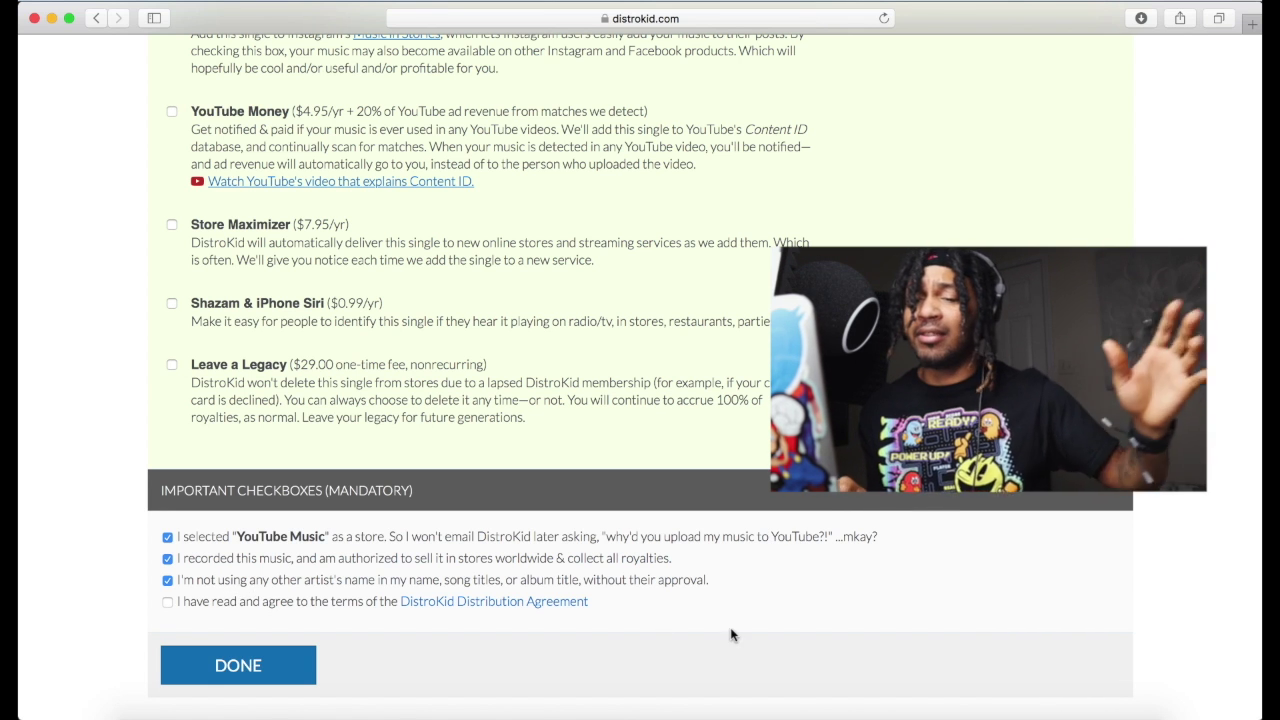
left_click(167, 602)
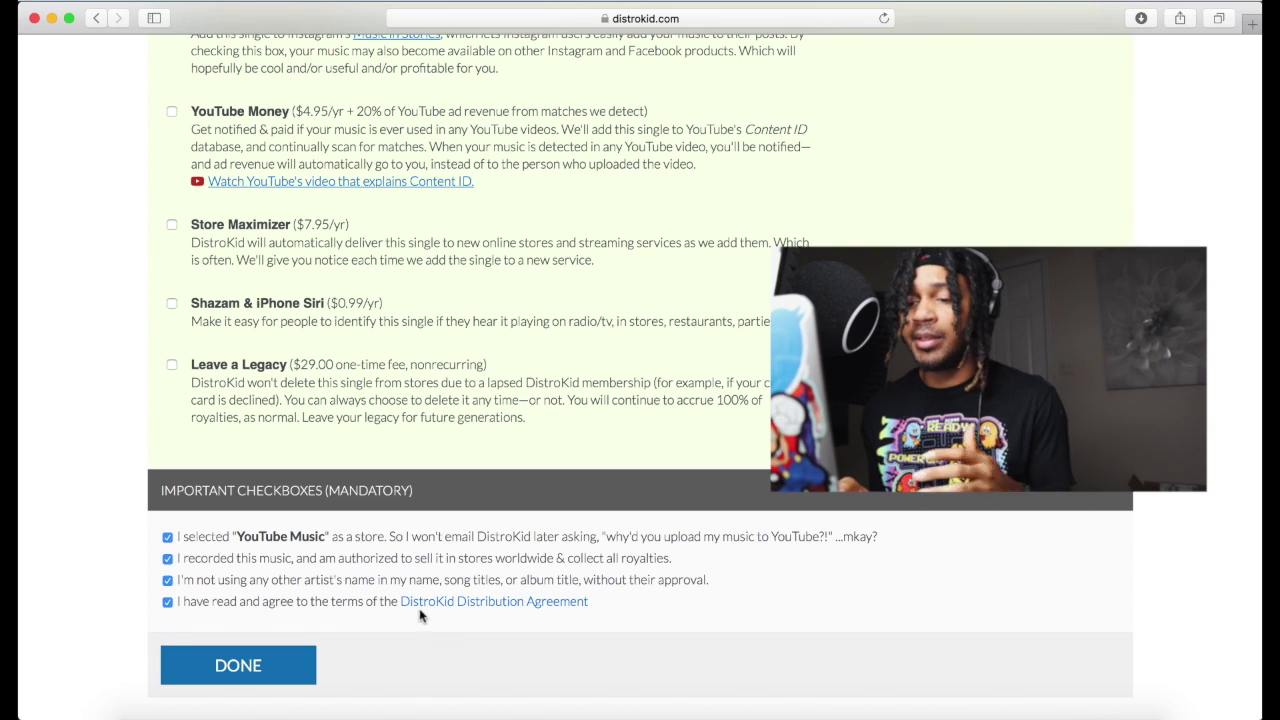
scroll(300, 625, "up", 10)
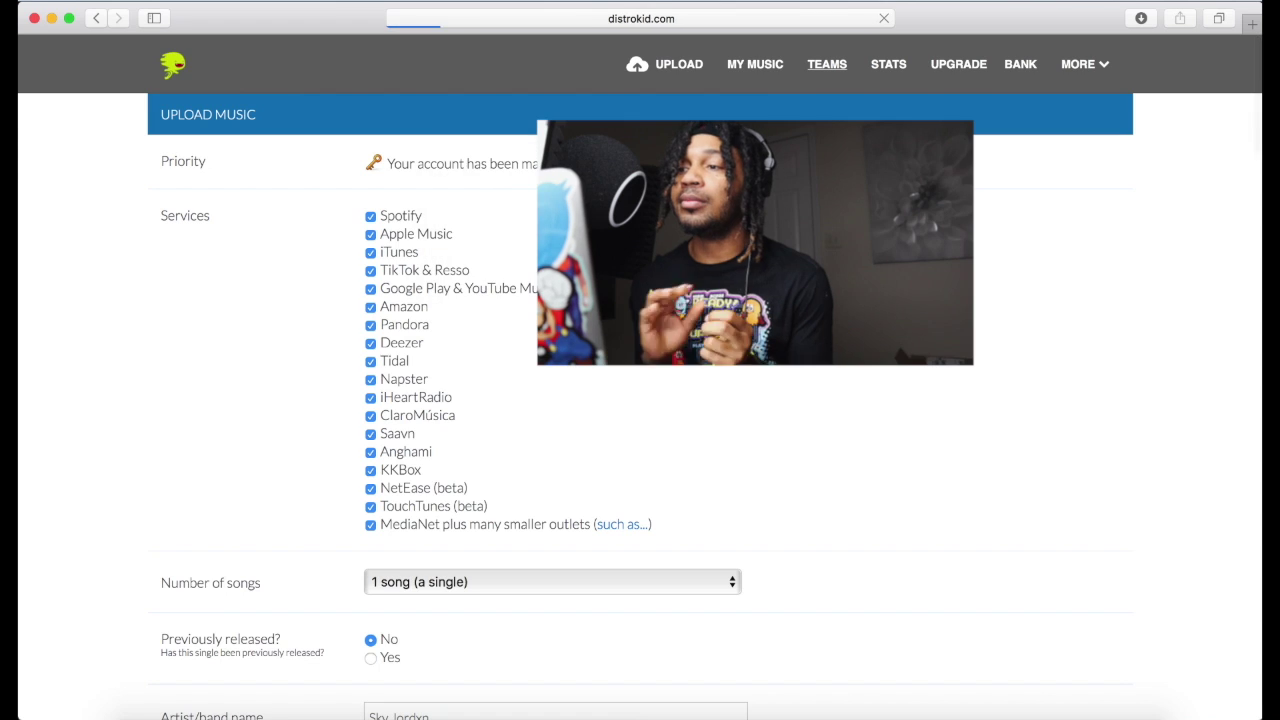
Start a Teams revenue split for the Beautiful Melody release
left_click(827, 64)
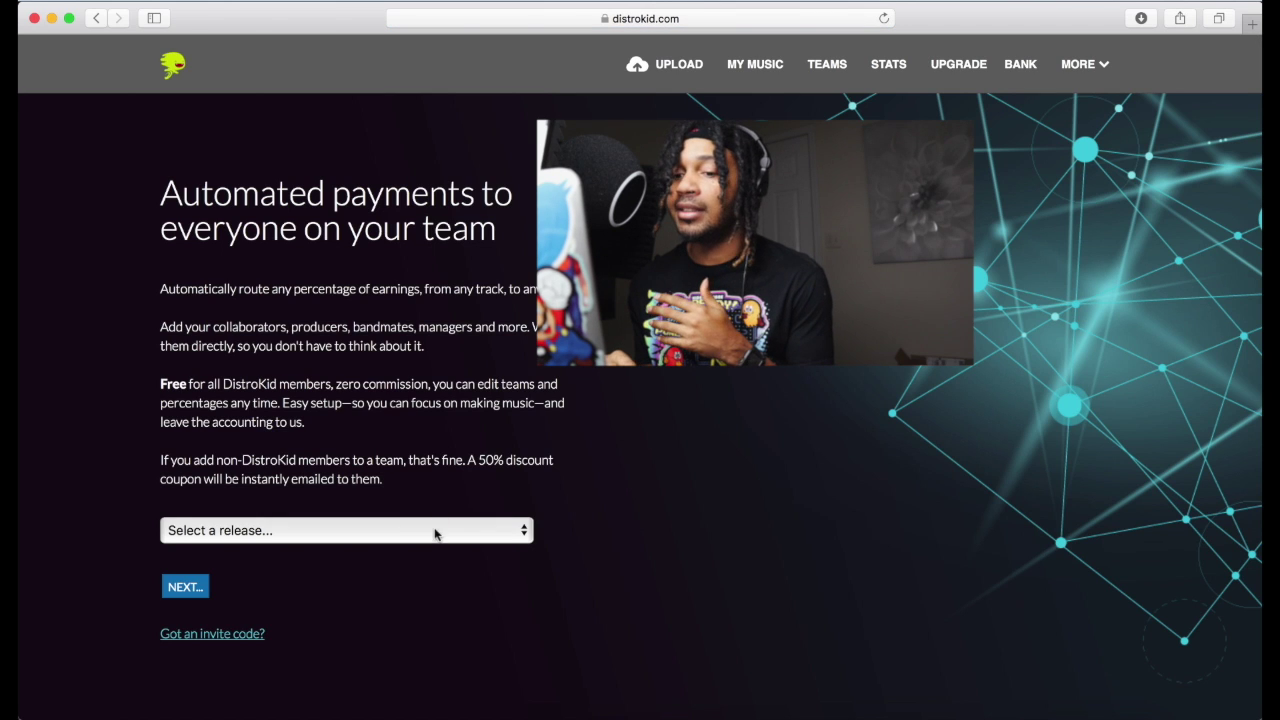
left_click(434, 531)
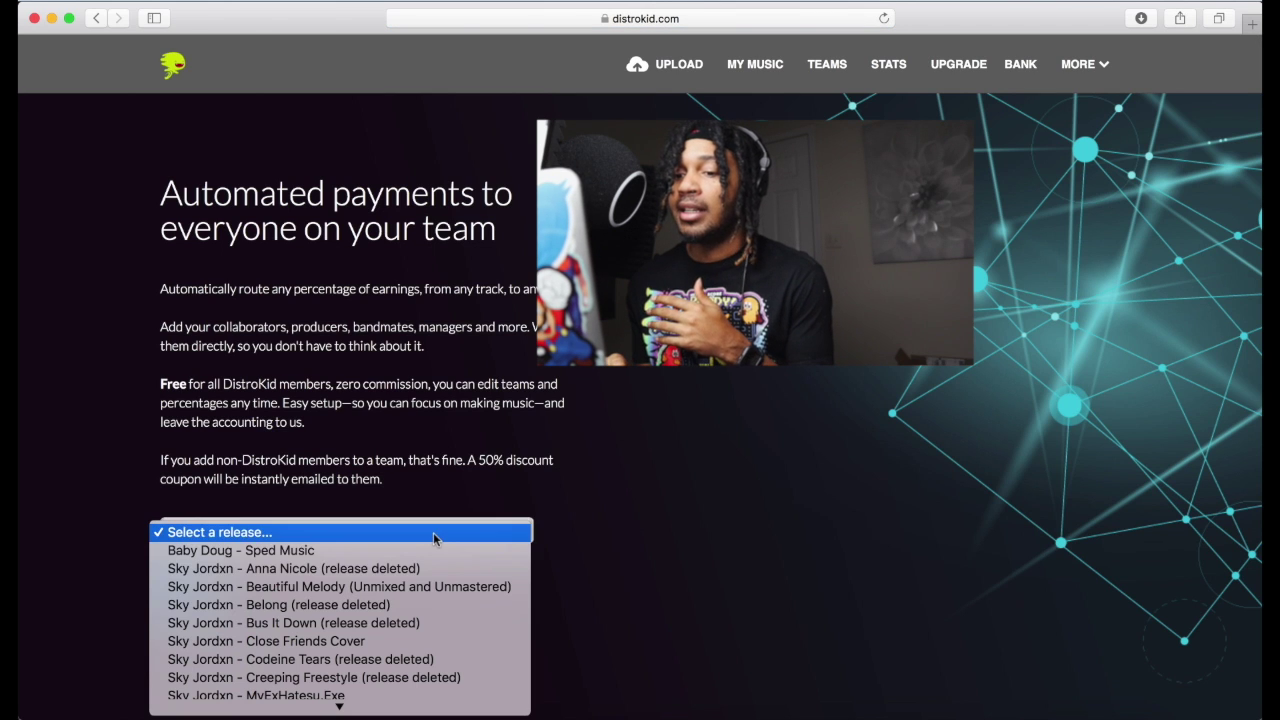
left_click(395, 593)
left_click(191, 594)
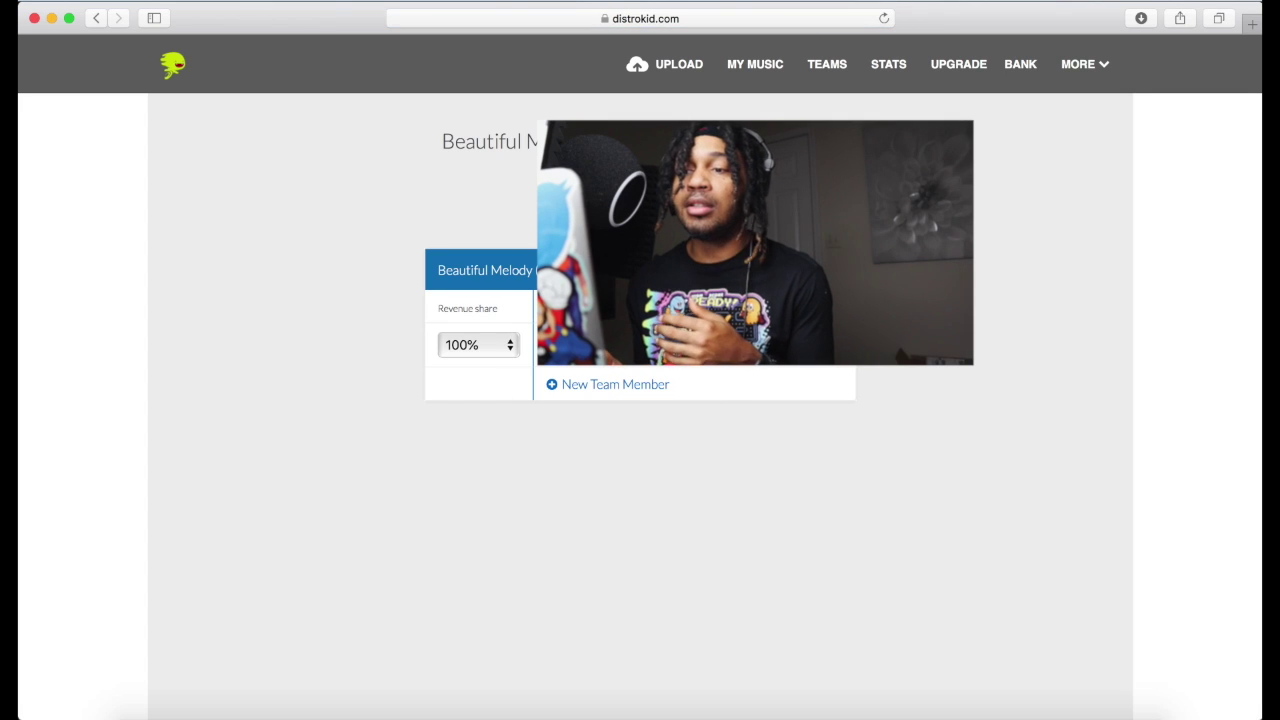
left_click(498, 346)
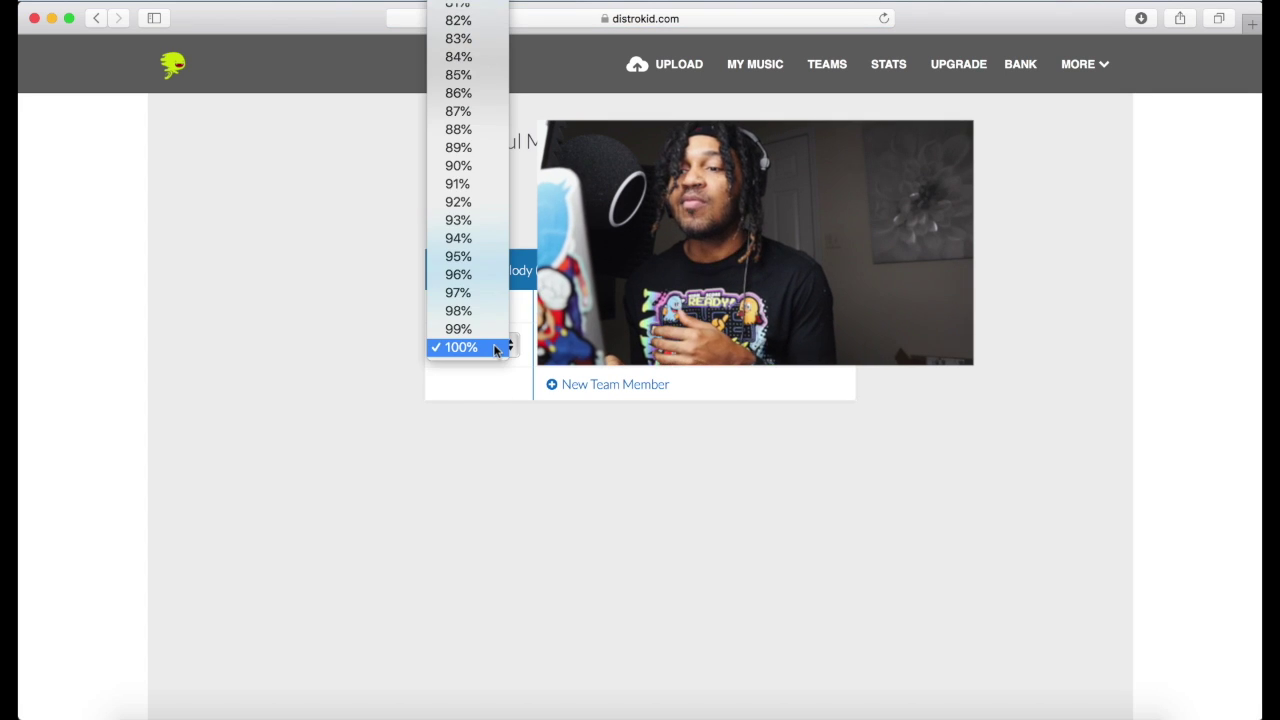
key("Escape")
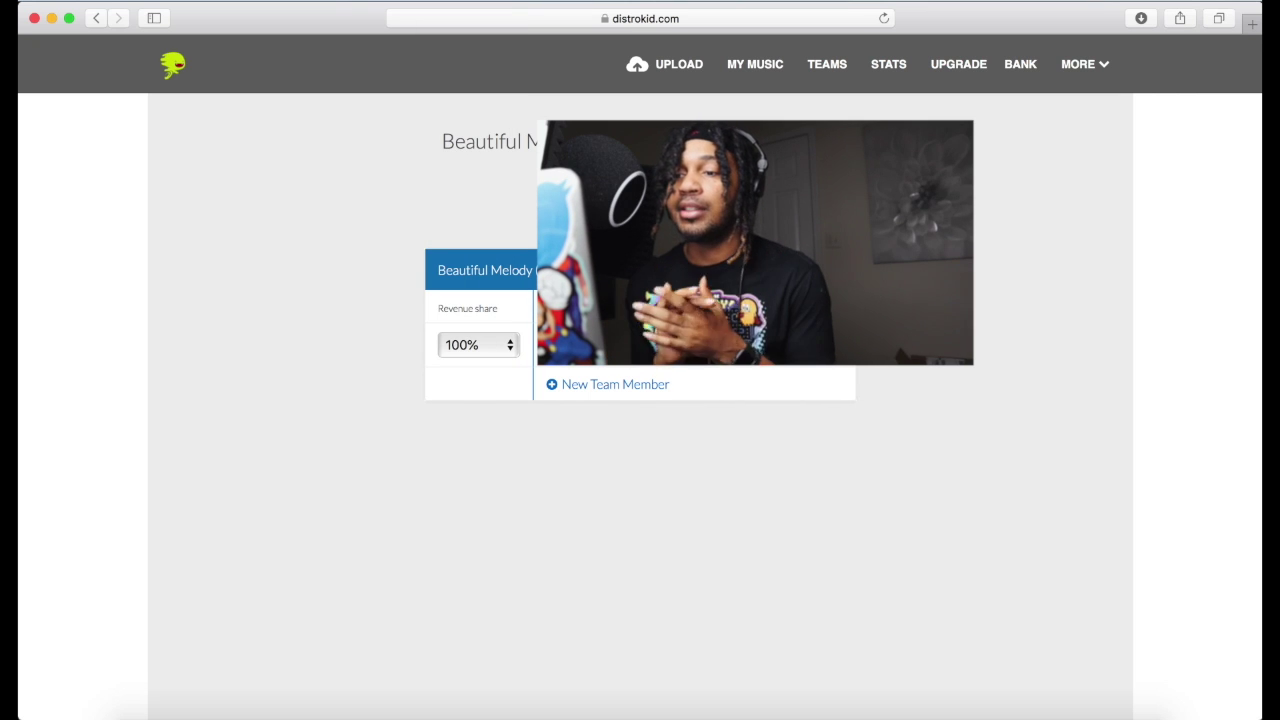
Add a team member and set the owner's share to 87% and the second member's to 10%
left_click(595, 386)
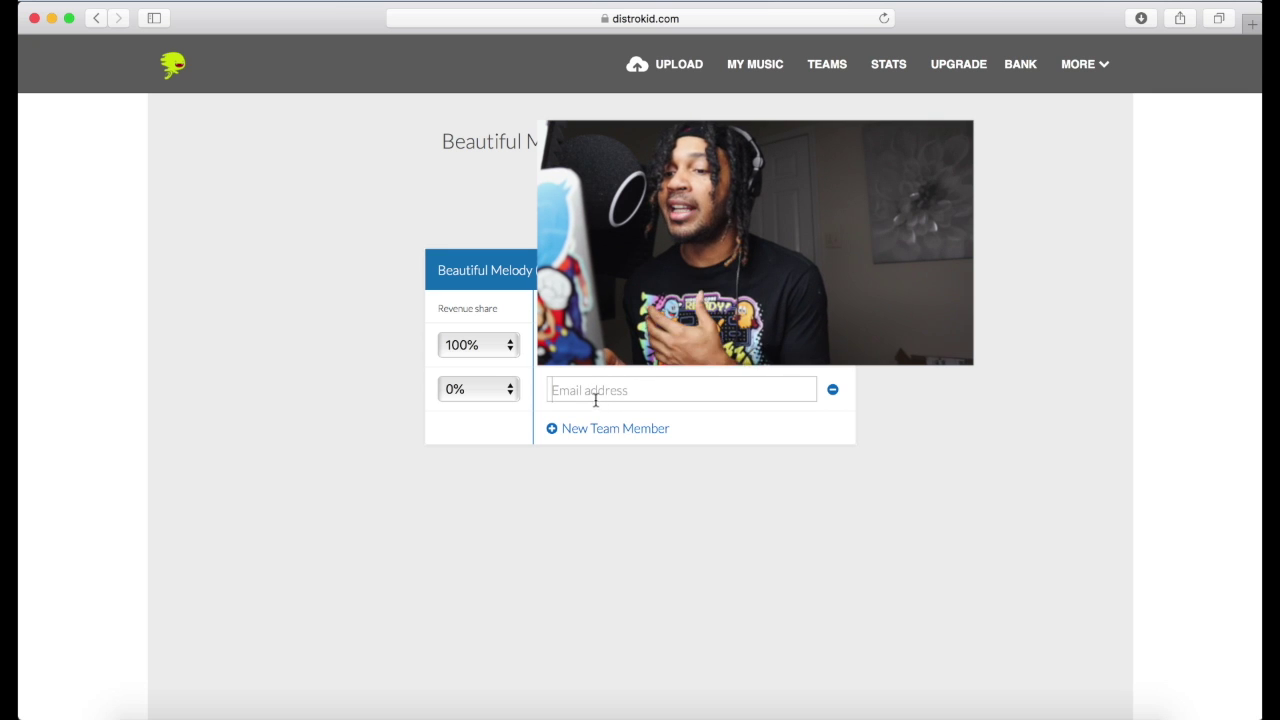
left_click(509, 385)
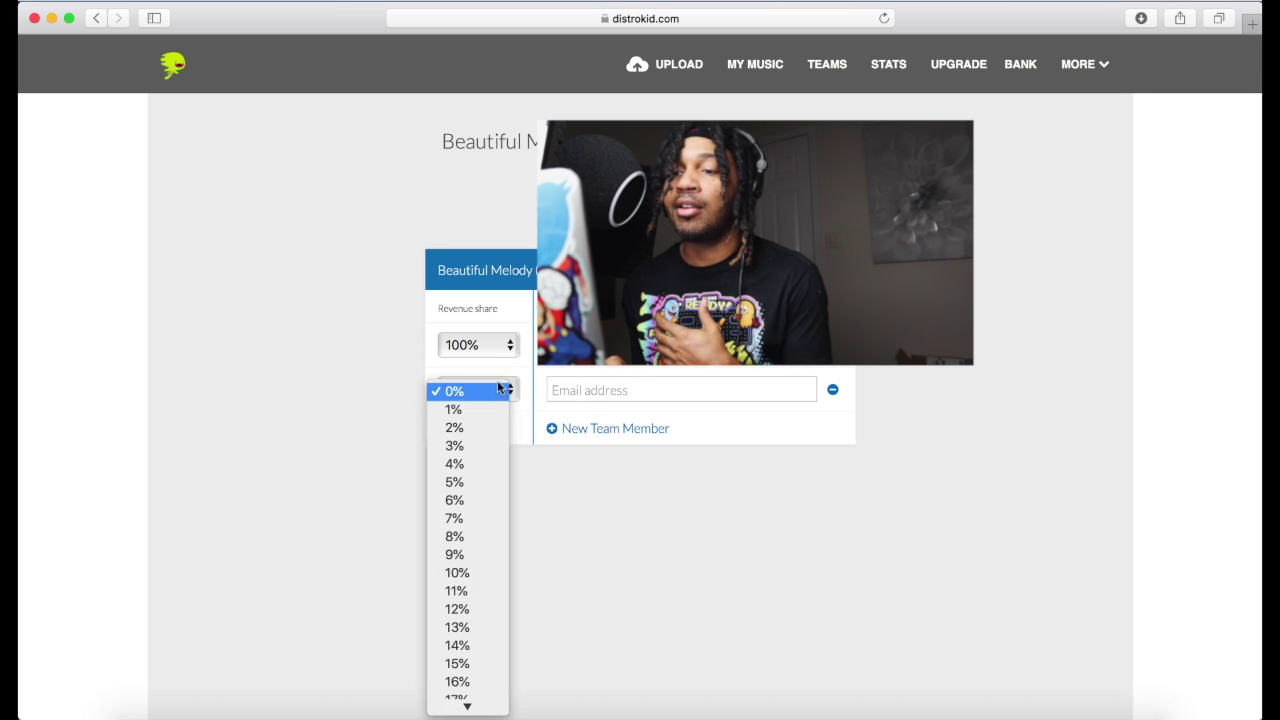
left_click(489, 357)
left_click(490, 348)
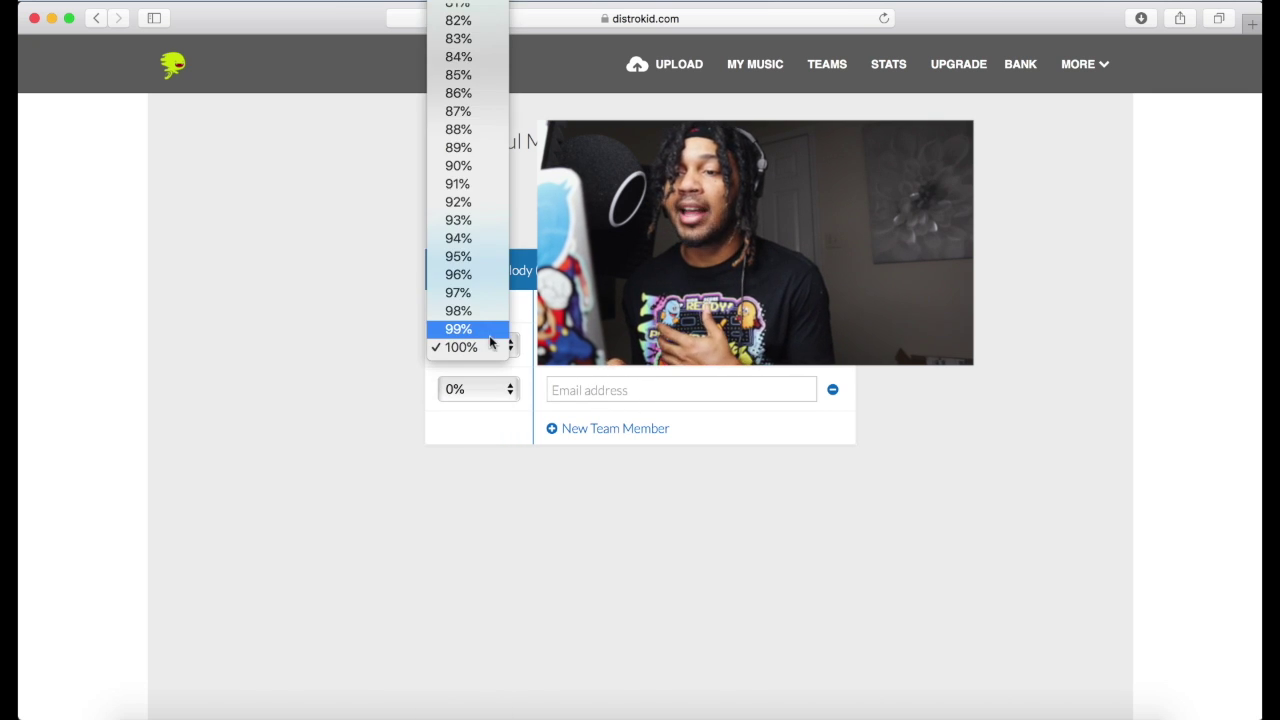
left_click(468, 113)
left_click(474, 398)
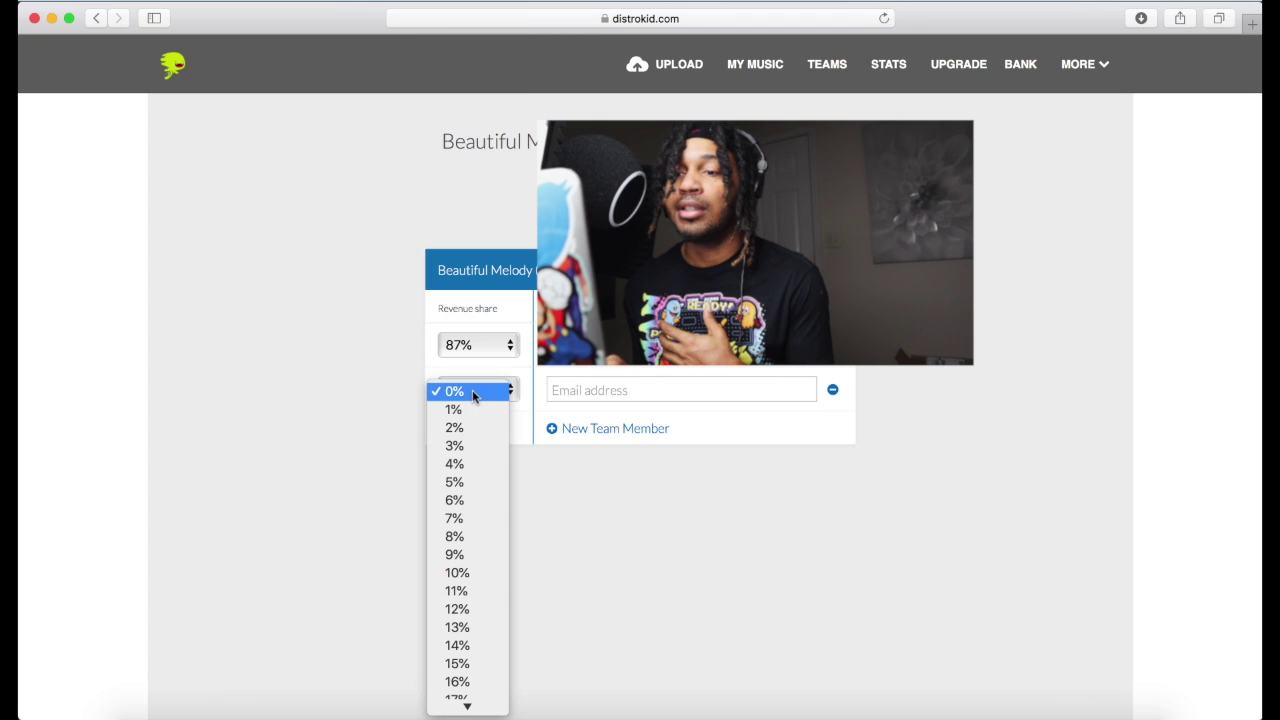
left_click(469, 576)
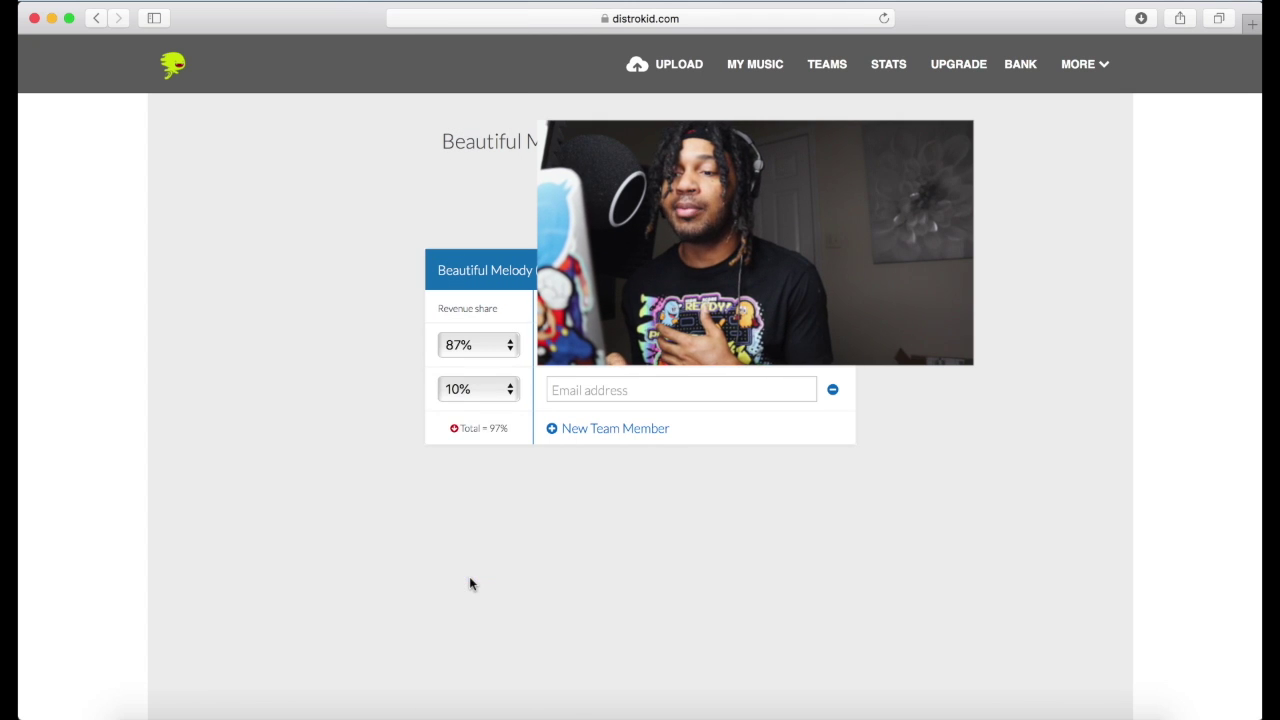
Add a third team member at 3%, dismiss the warning, and go to My Music
left_click(590, 428)
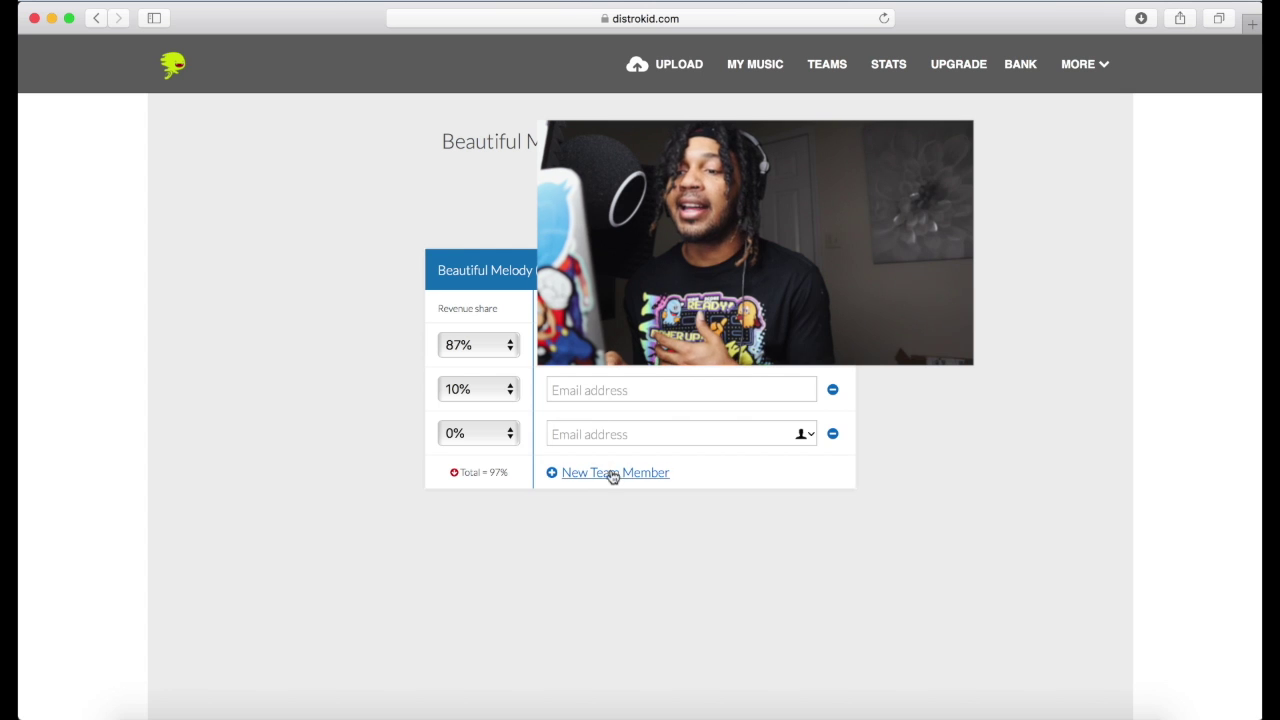
left_click(505, 434)
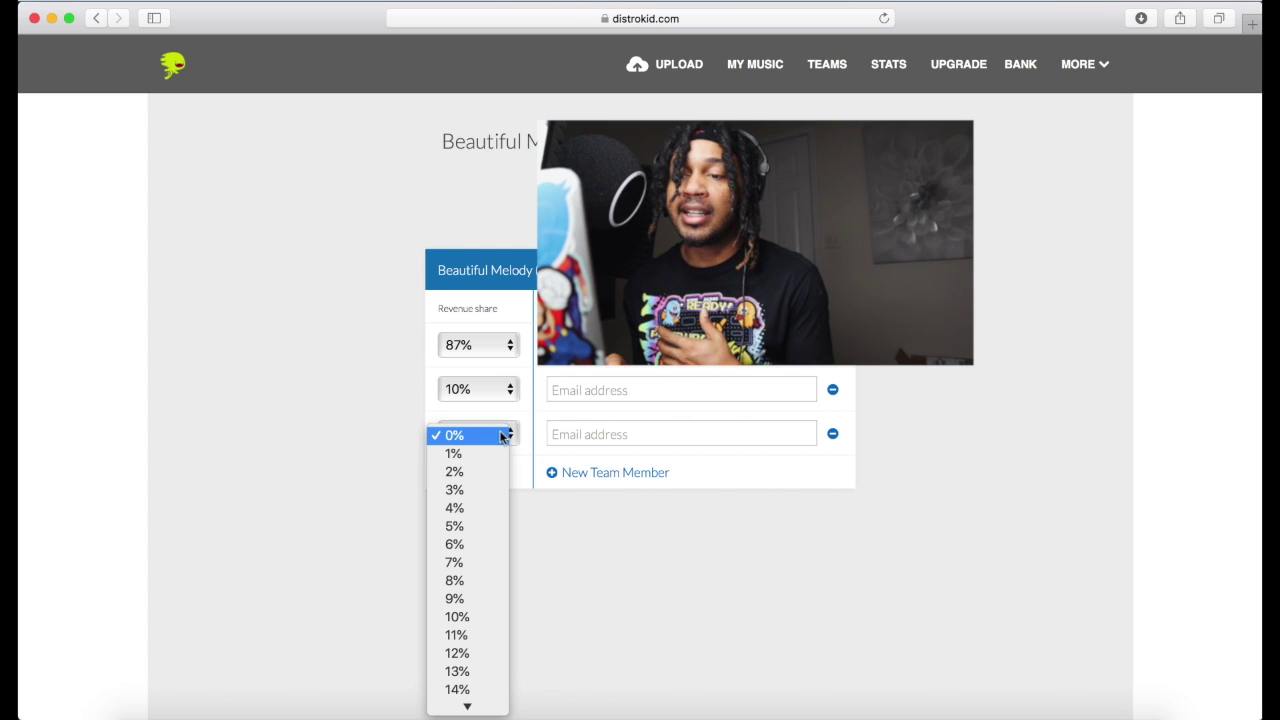
left_click(485, 489)
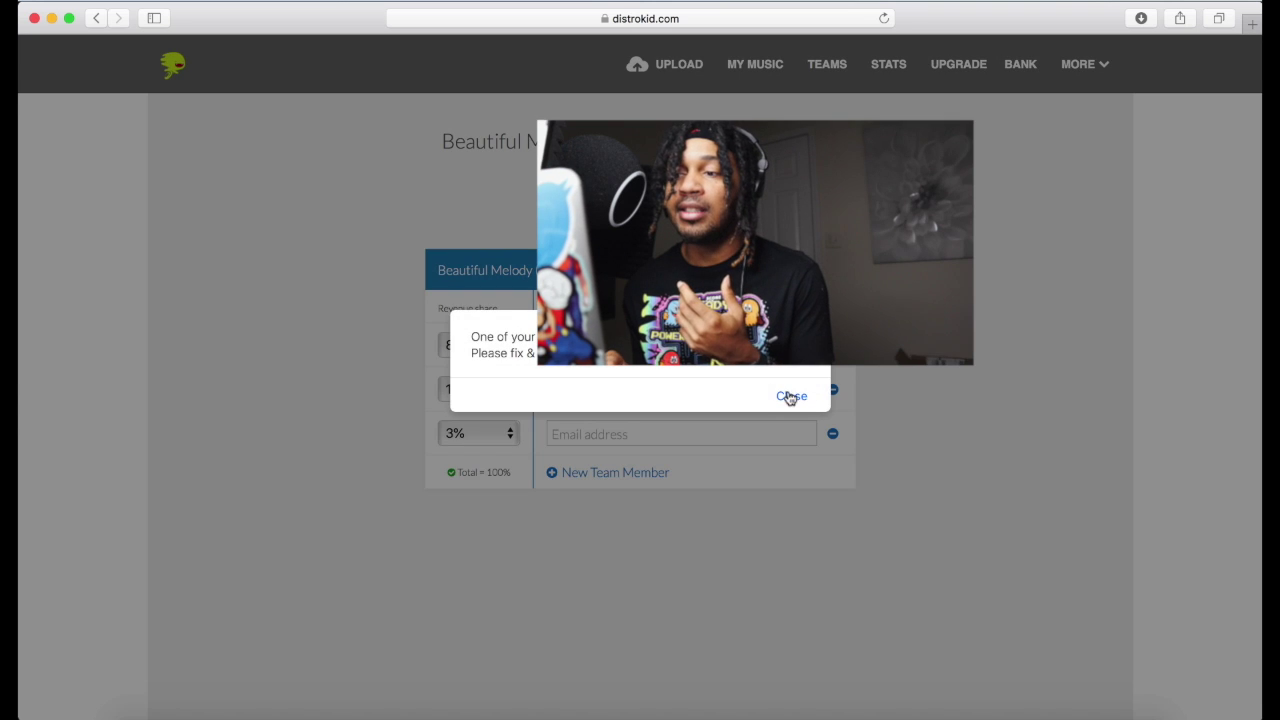
left_click(790, 397)
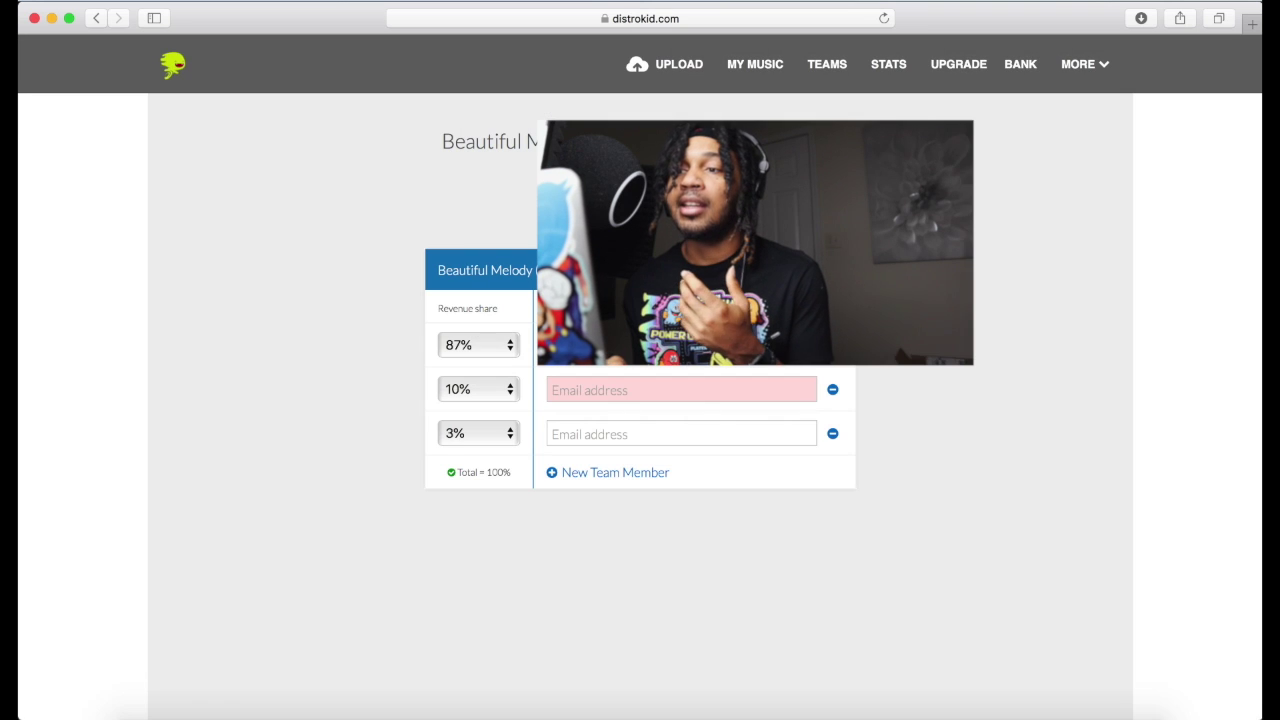
left_click(880, 66)
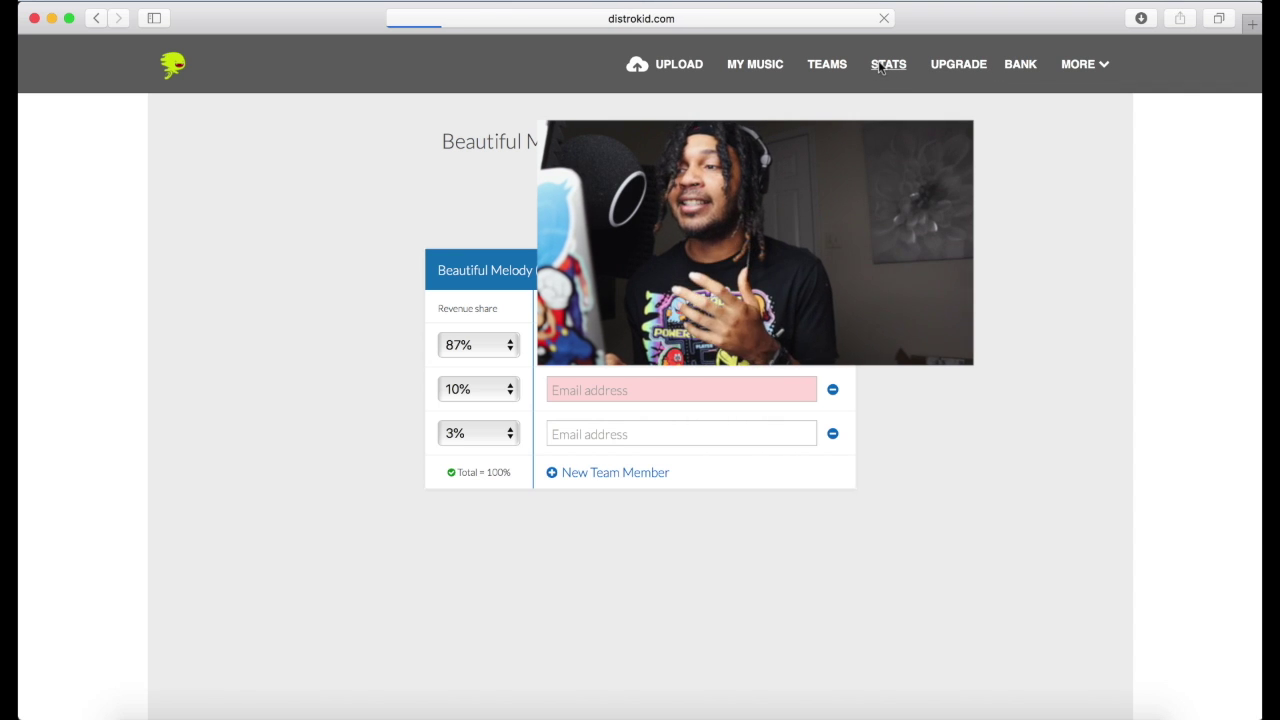
left_click(754, 66)
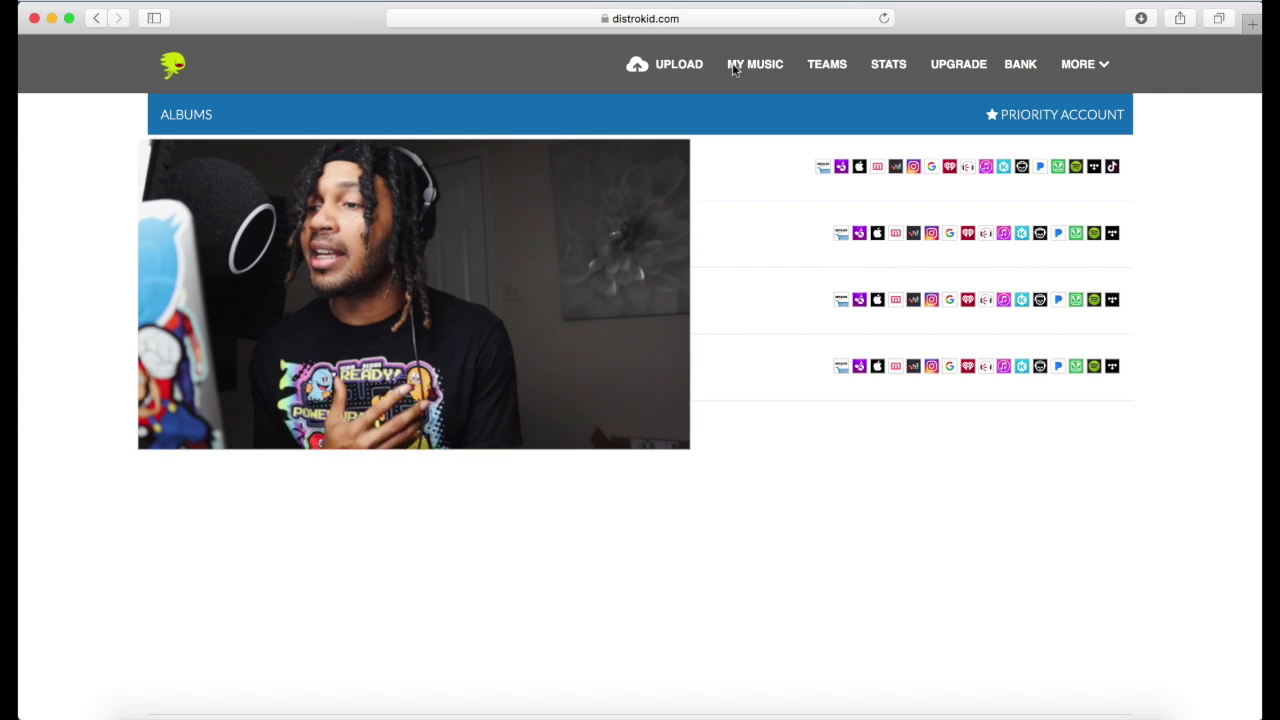
Return to the Upload Music form and expand the MORE menu of extra tools
left_click(679, 66)
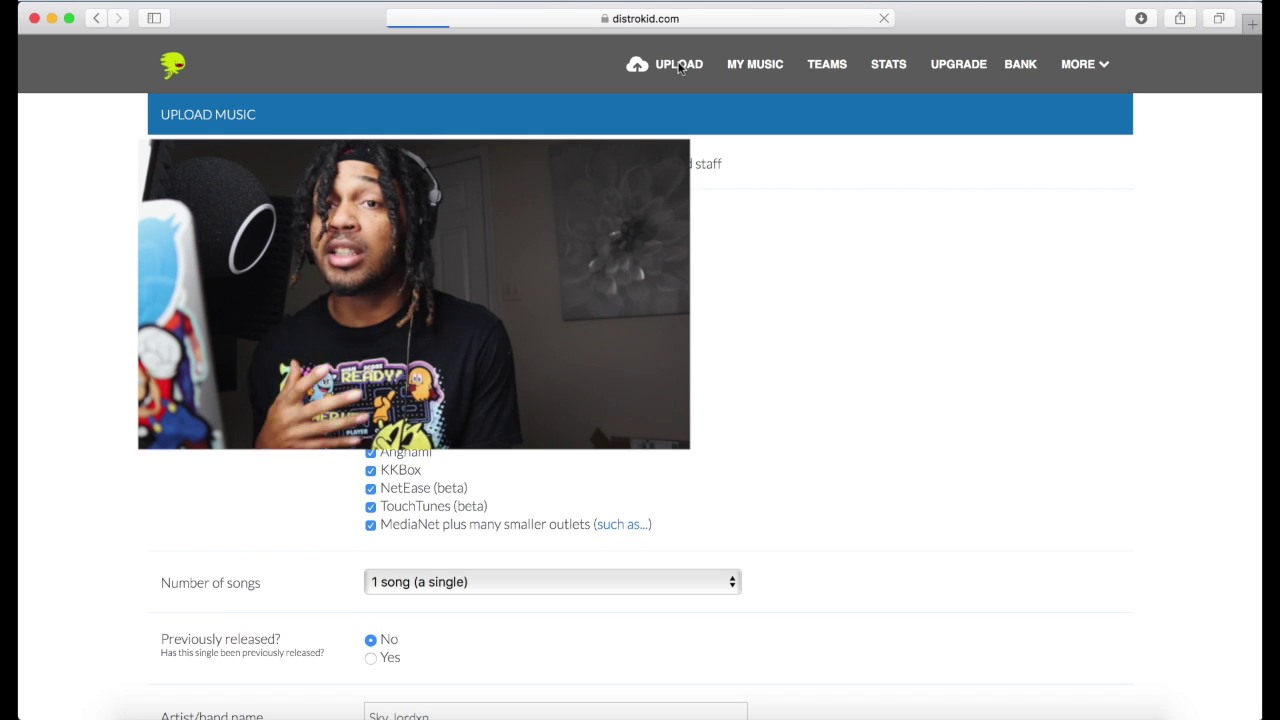
scroll(776, 150, "down", 2)
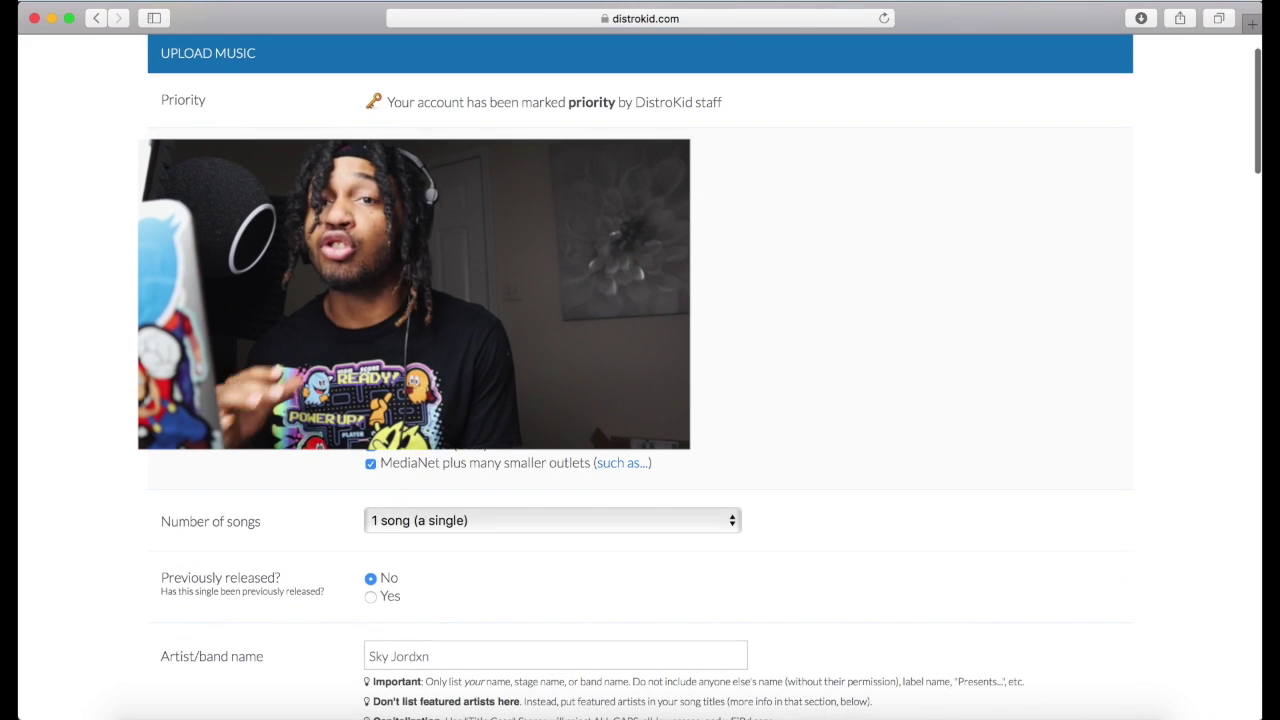
scroll(776, 150, "up", 2)
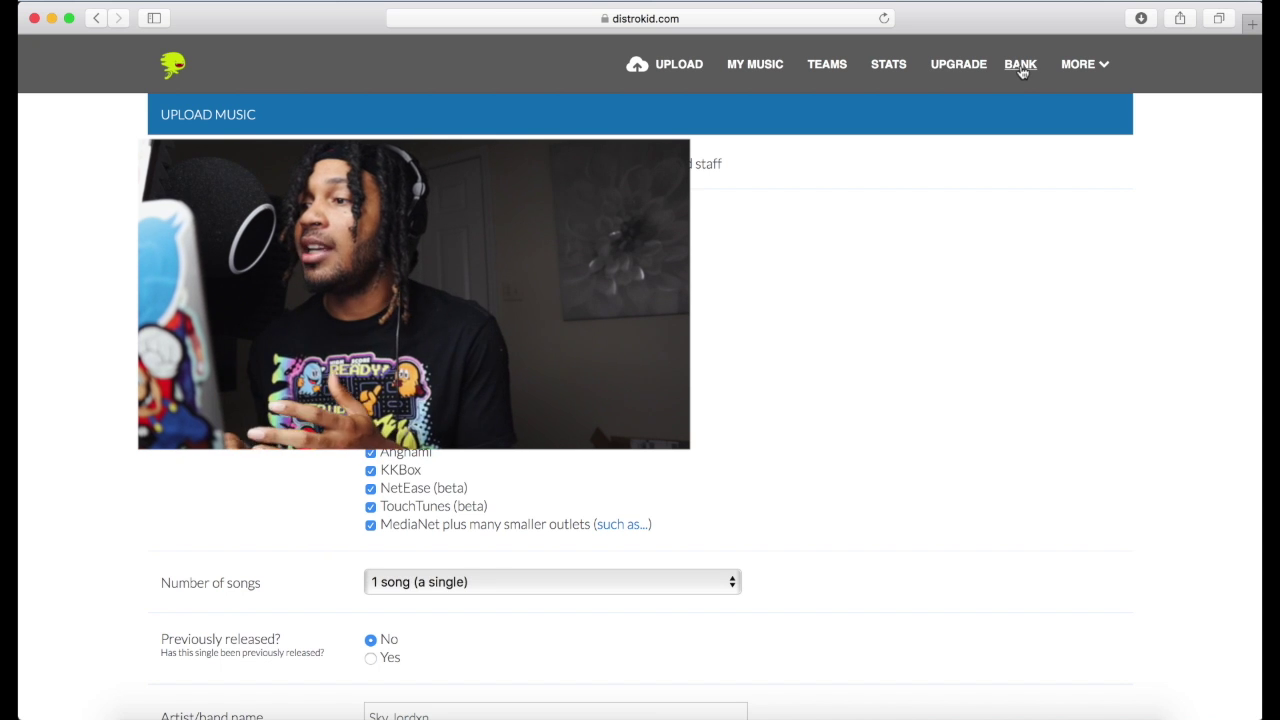
left_click(1111, 66)
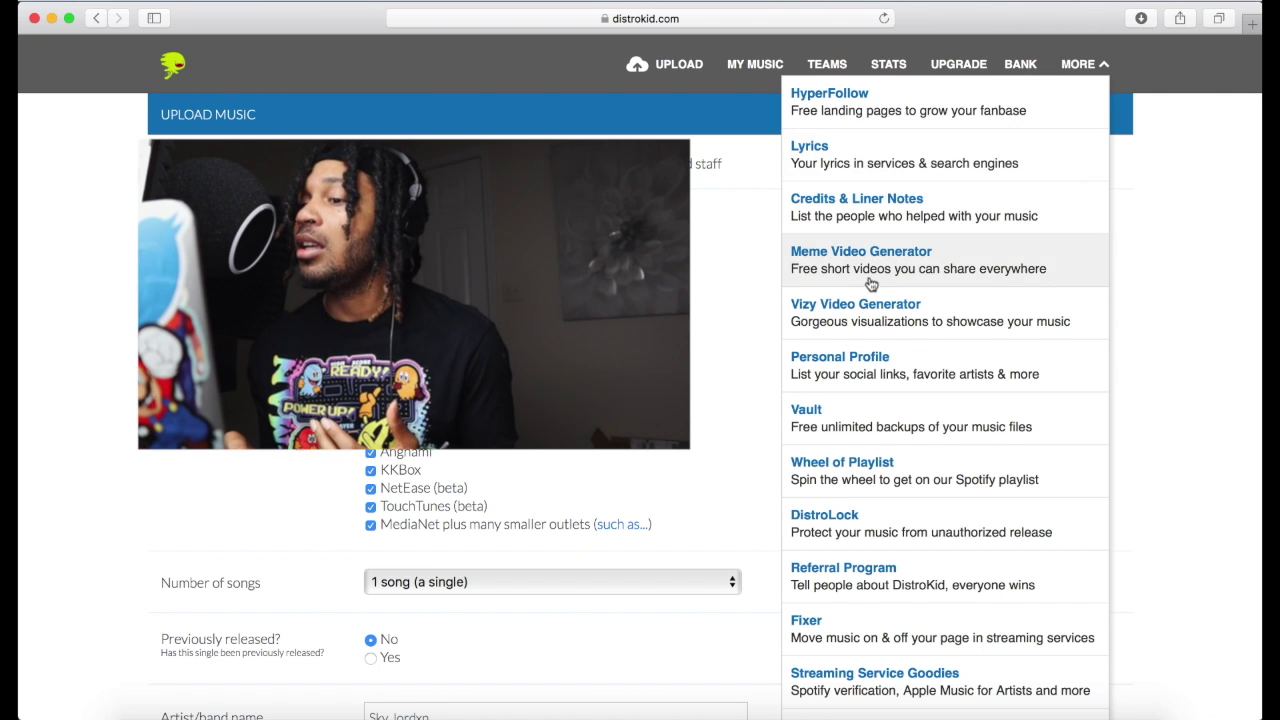
Preview the plain lyrics form for Beautiful Melody, then go back to the lyrics song list
left_click(880, 164)
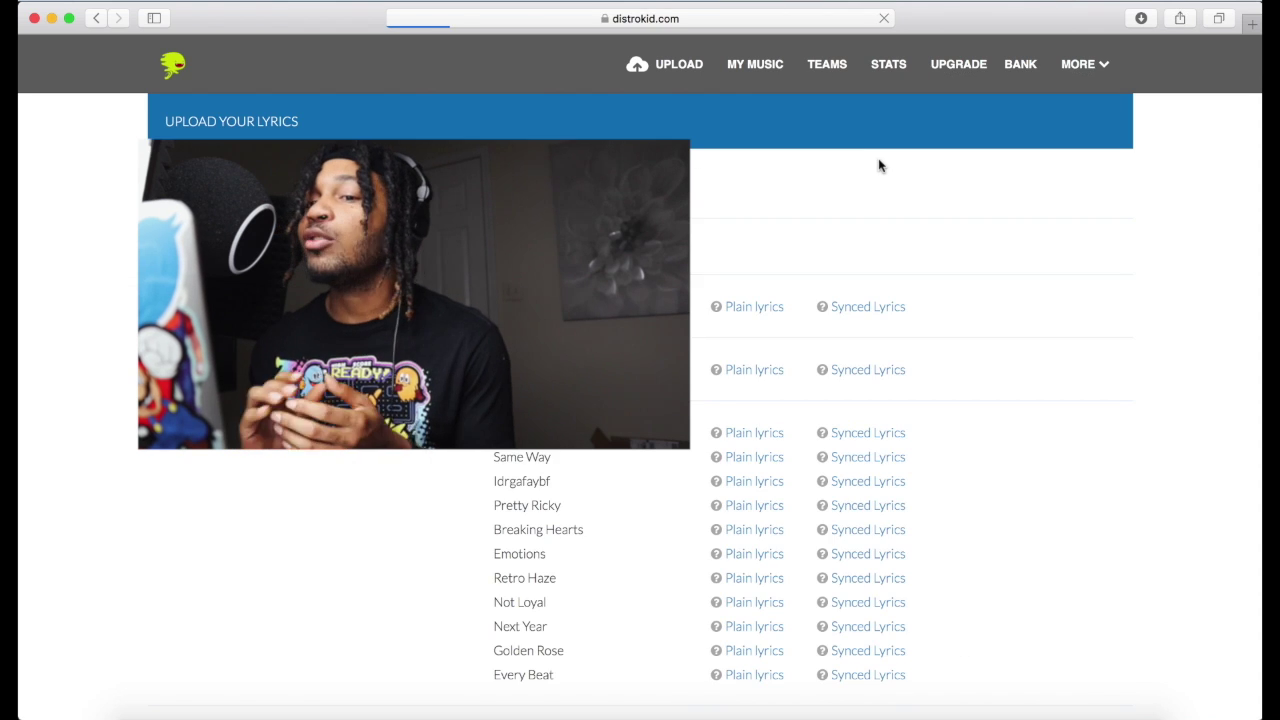
scroll(880, 165, "down", 1)
scroll(880, 165, "up", 1)
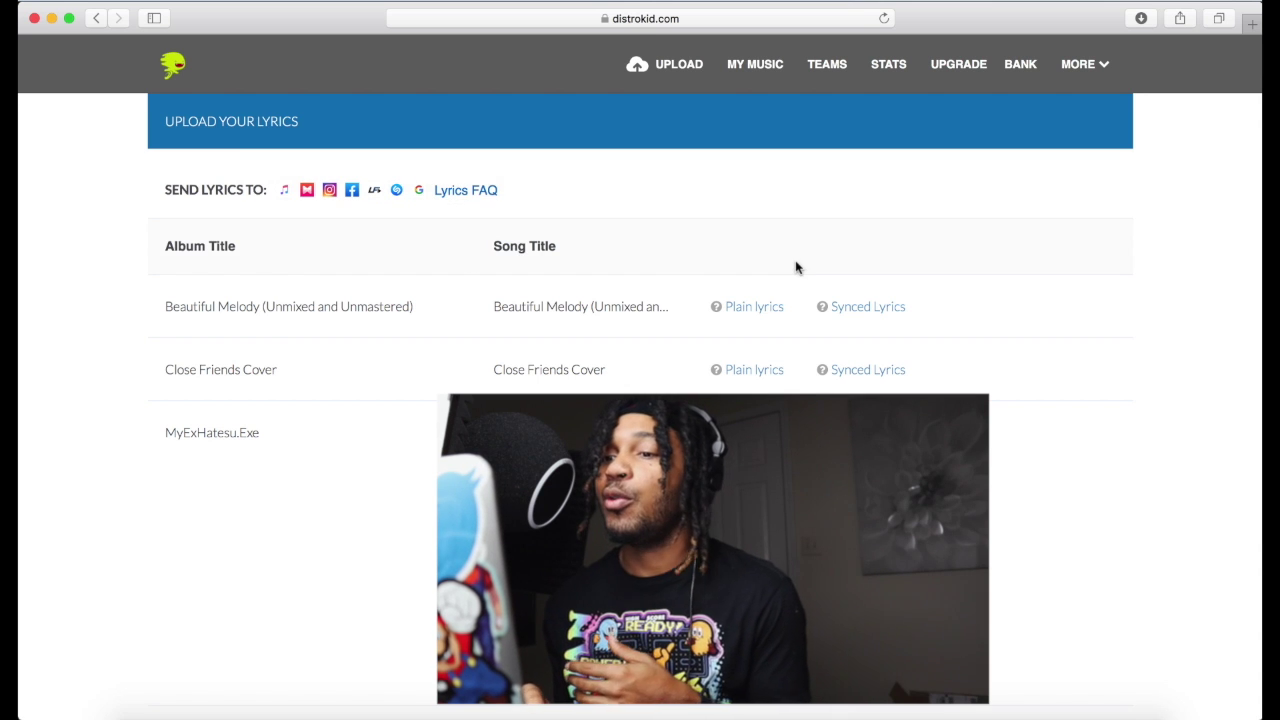
scroll(797, 267, "down", 1)
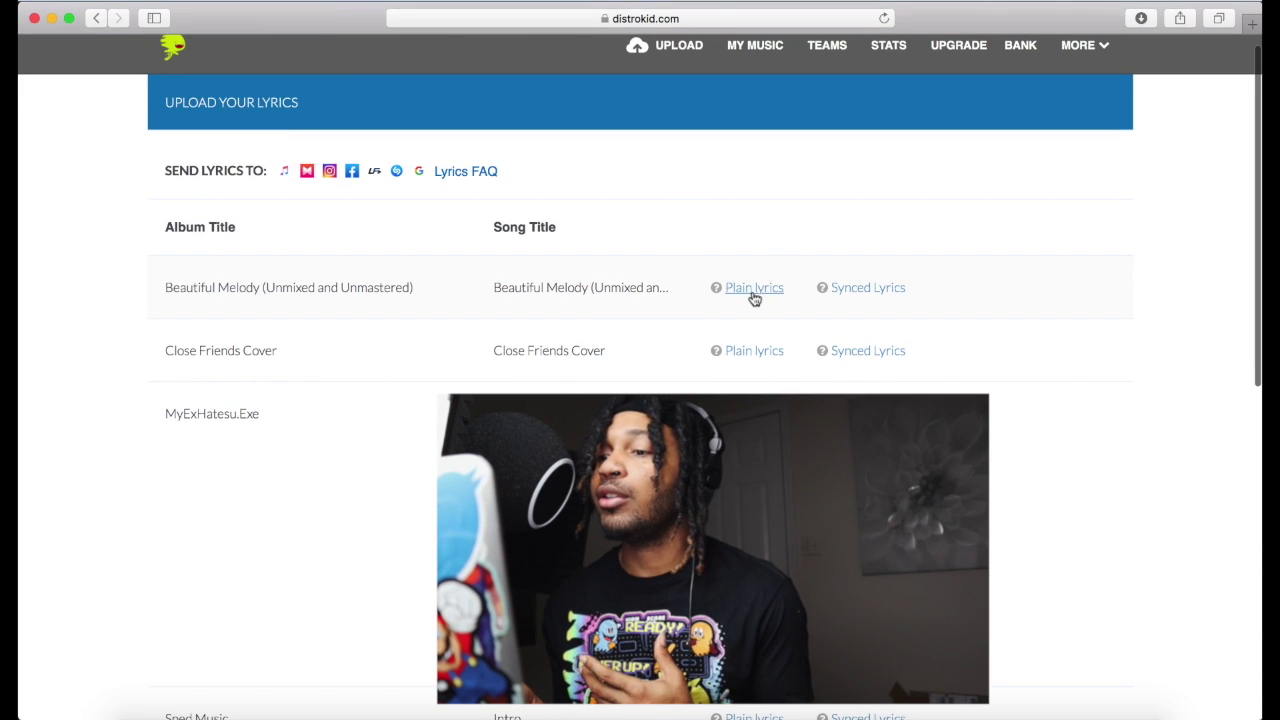
left_click(754, 288)
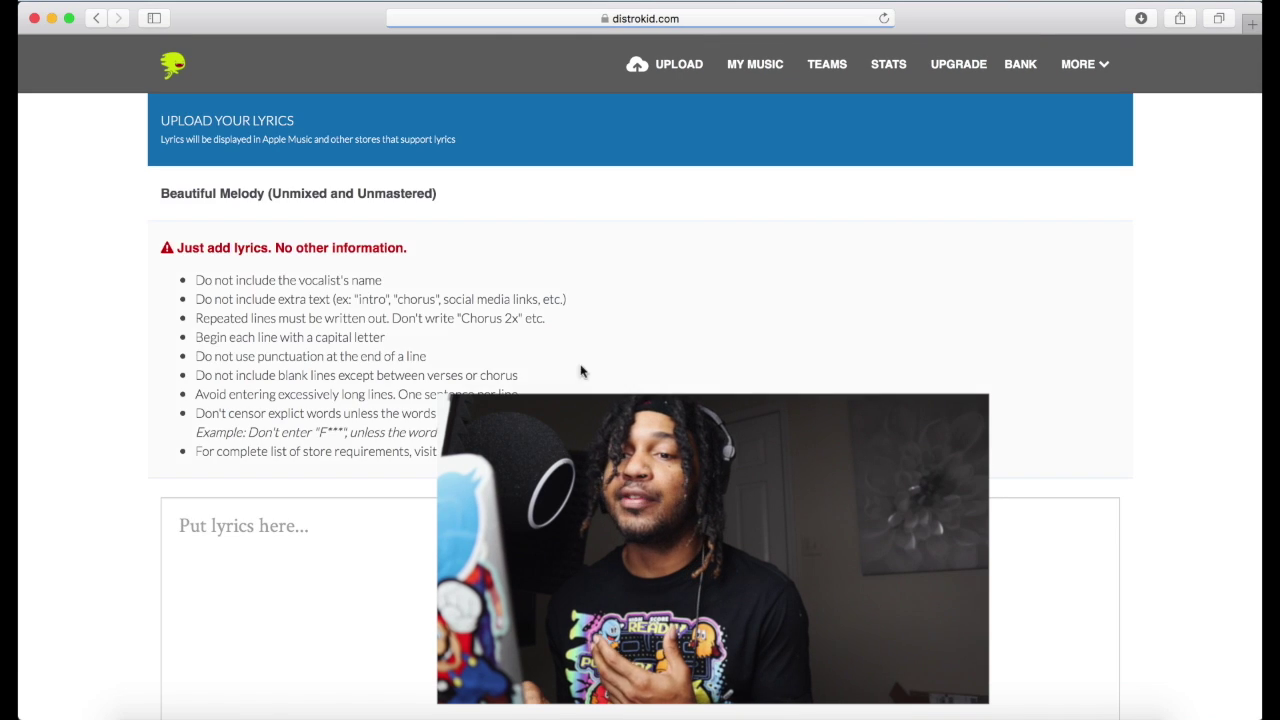
scroll(321, 432, "up", 3)
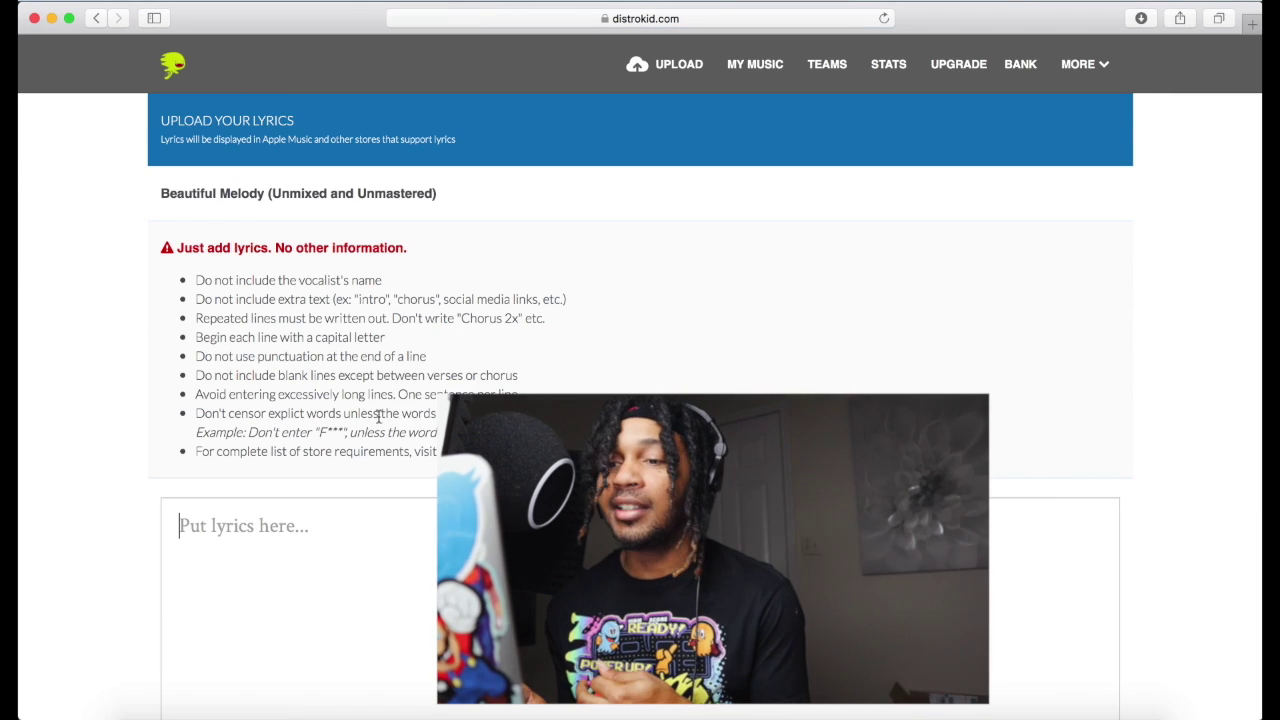
left_click(95, 19)
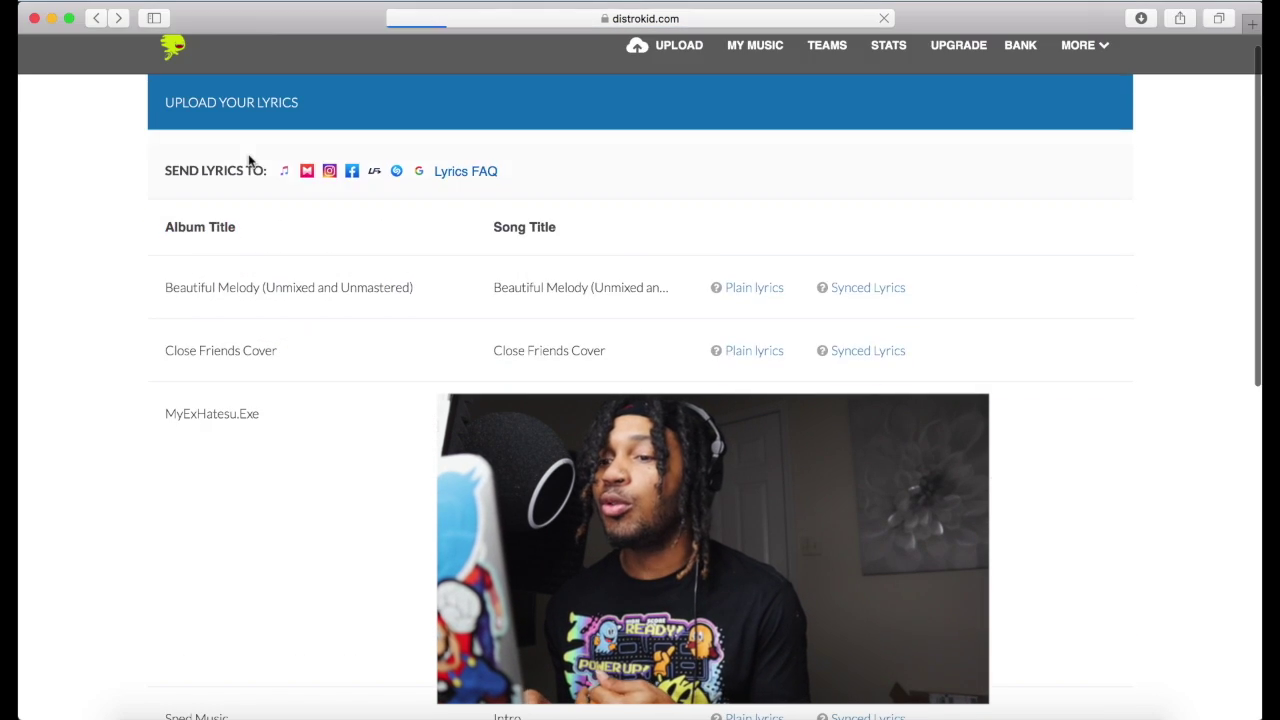
Try synced lyrics for Beautiful Melody and dismiss the 'submit plain lyrics first' alert
left_click(865, 289)
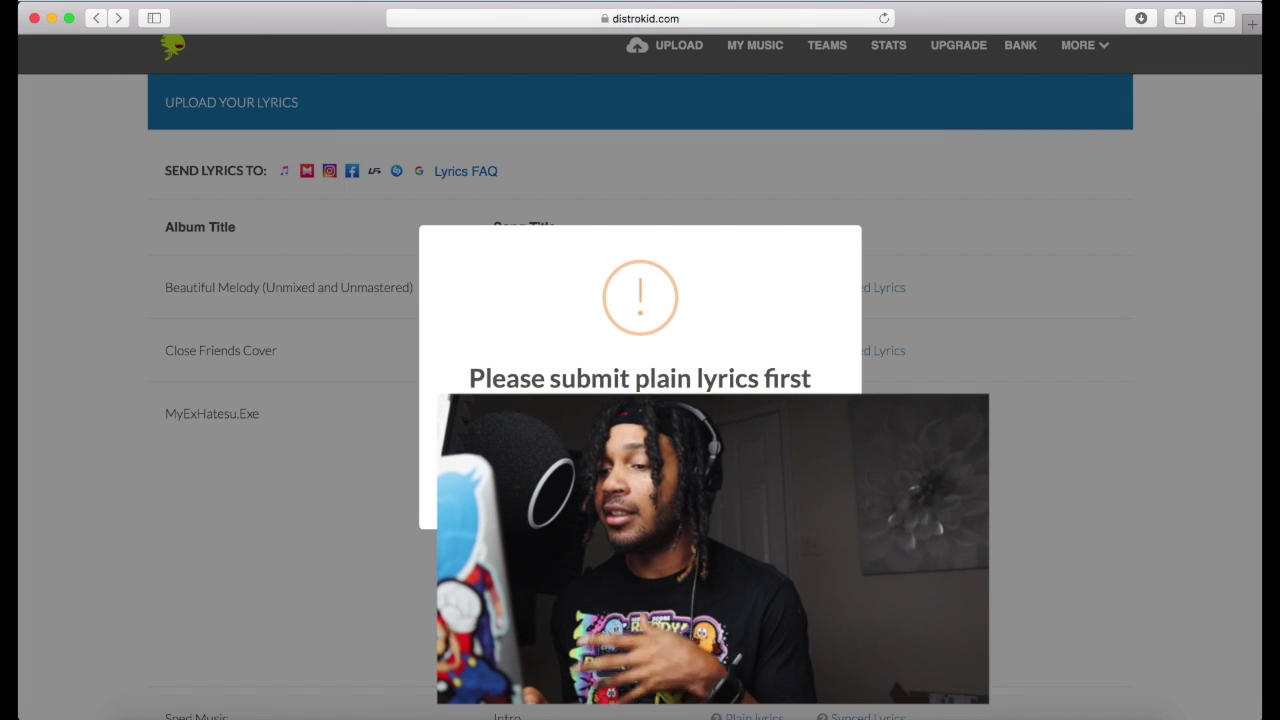
key("Escape")
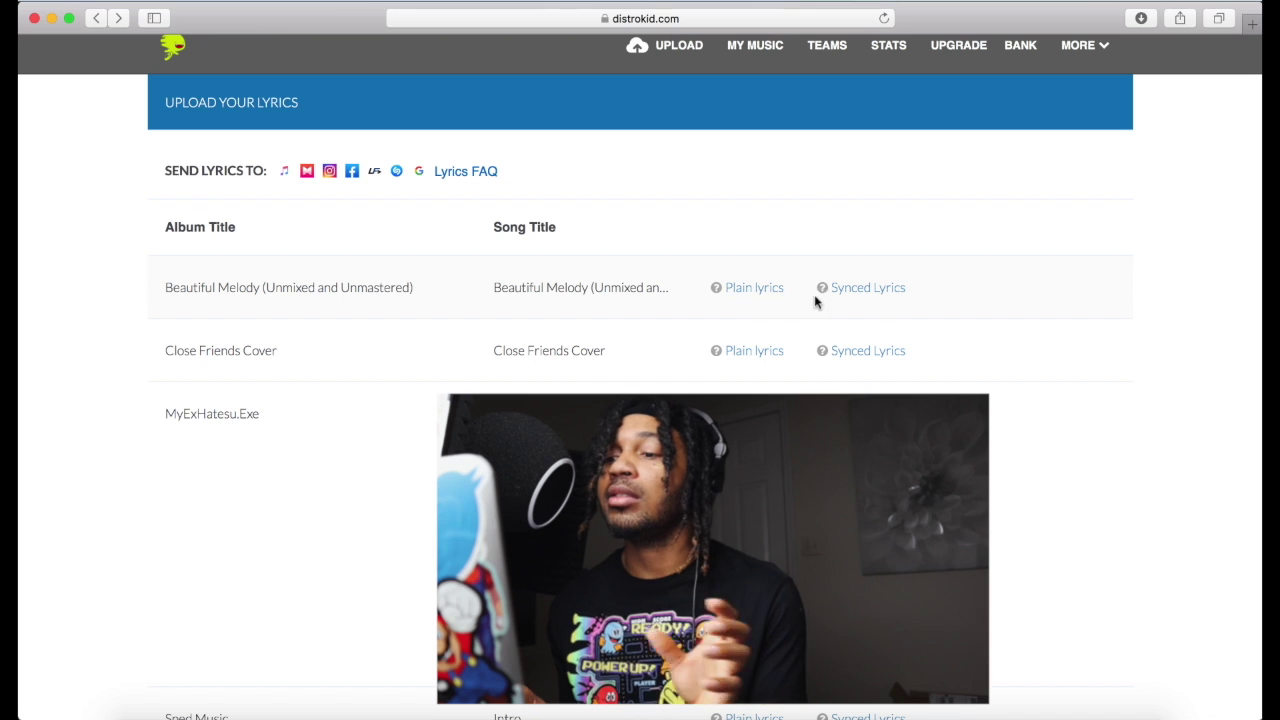
scroll(852, 317, "down", 5)
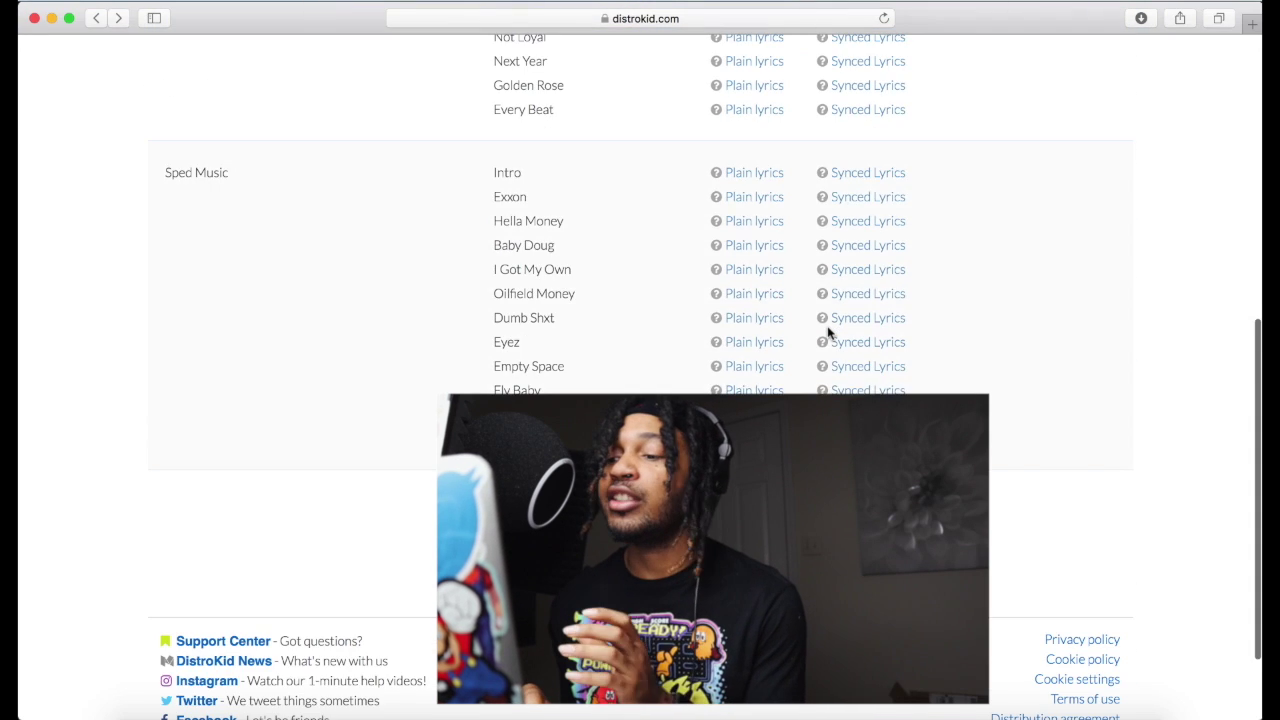
scroll(829, 334, "up", 4)
scroll(828, 333, "up", 3)
left_click(1082, 64)
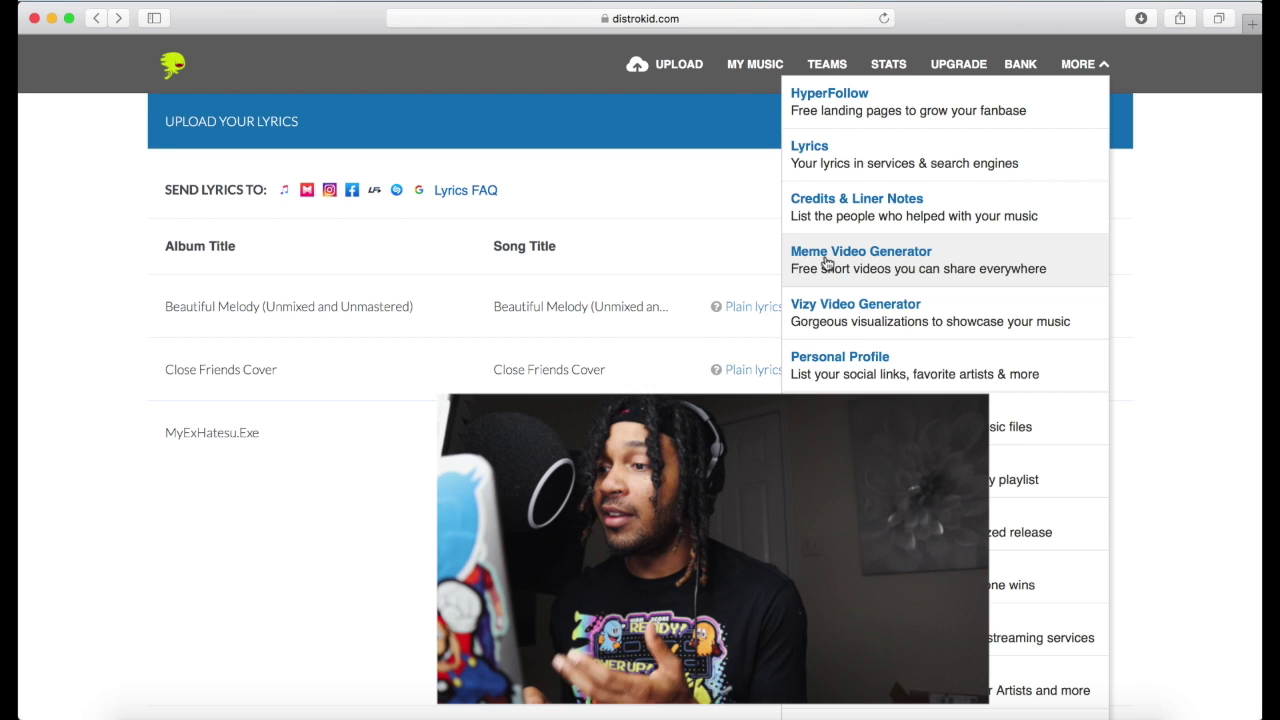
Open Credits & Liner Notes for Beautiful Melody and browse the 'Add new...' credit types
left_click(945, 217)
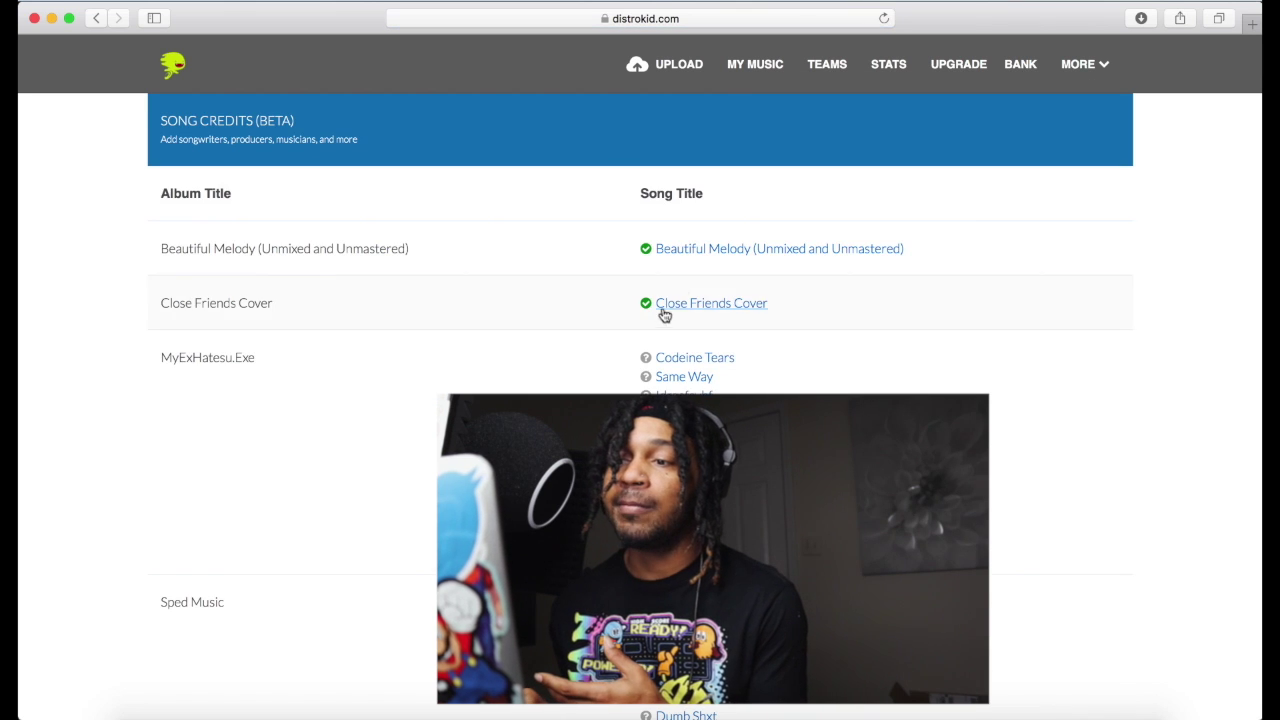
left_click(725, 250)
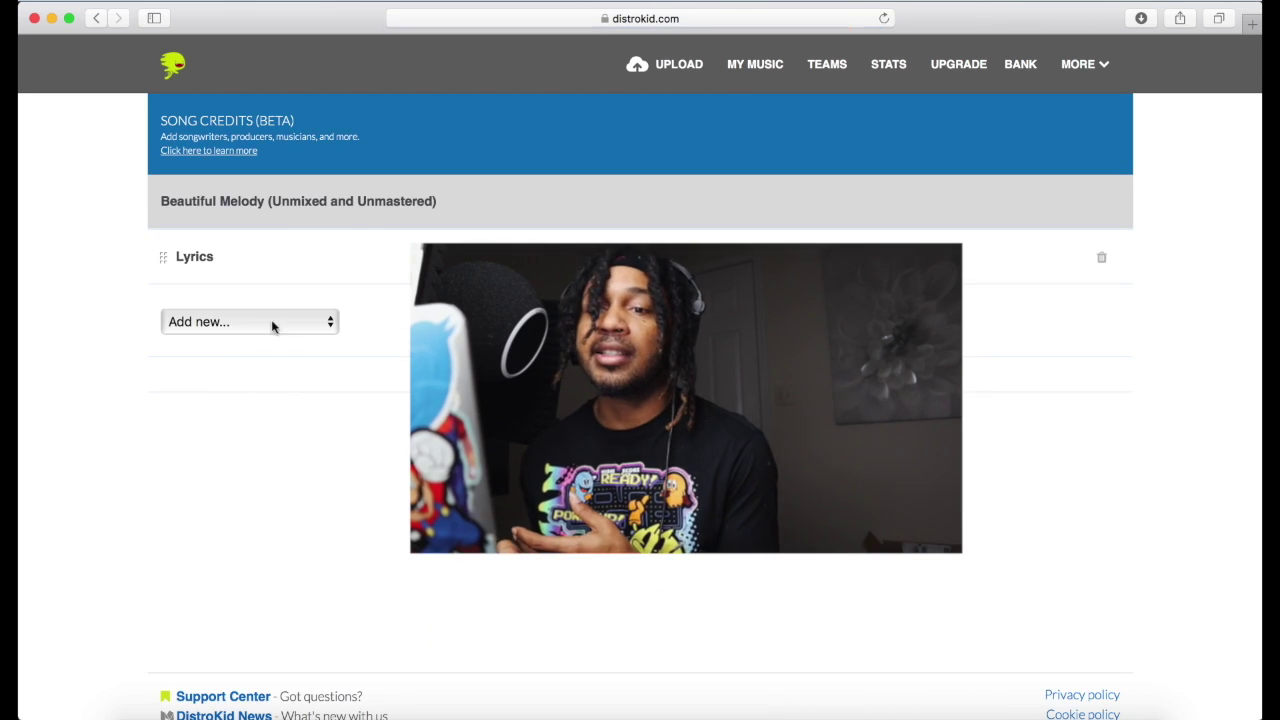
left_click(227, 329)
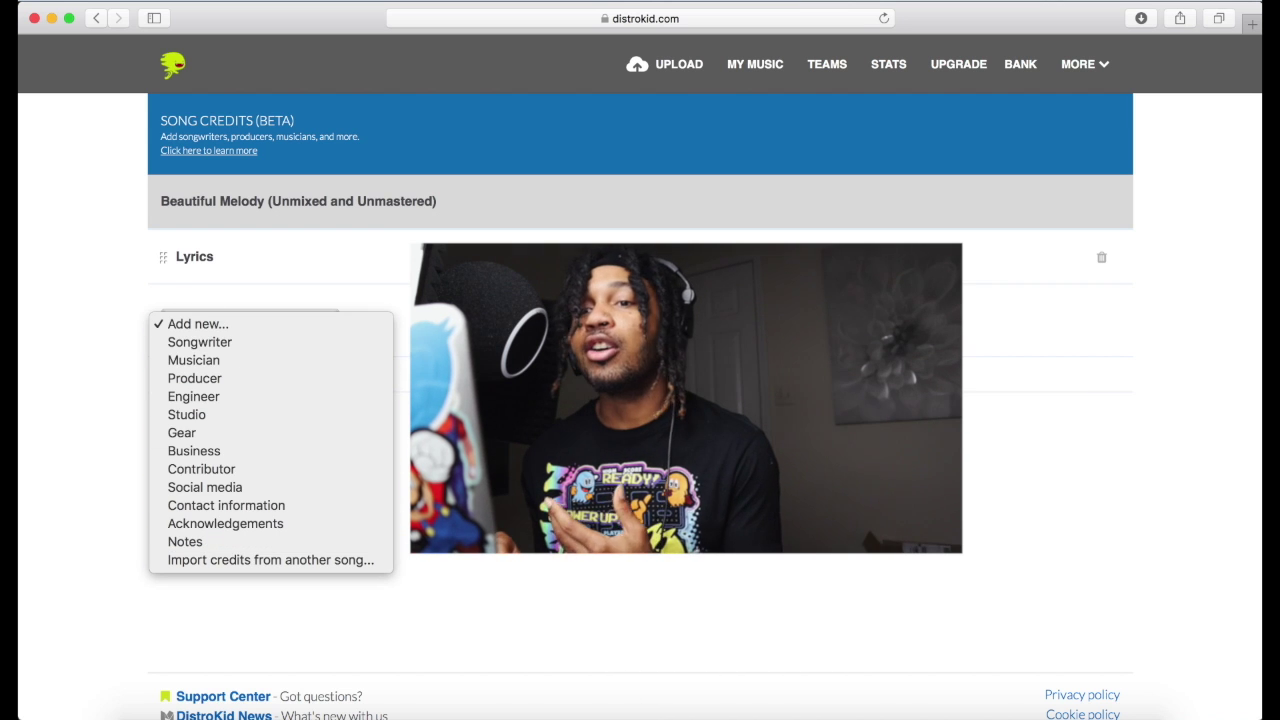
left_click(256, 118)
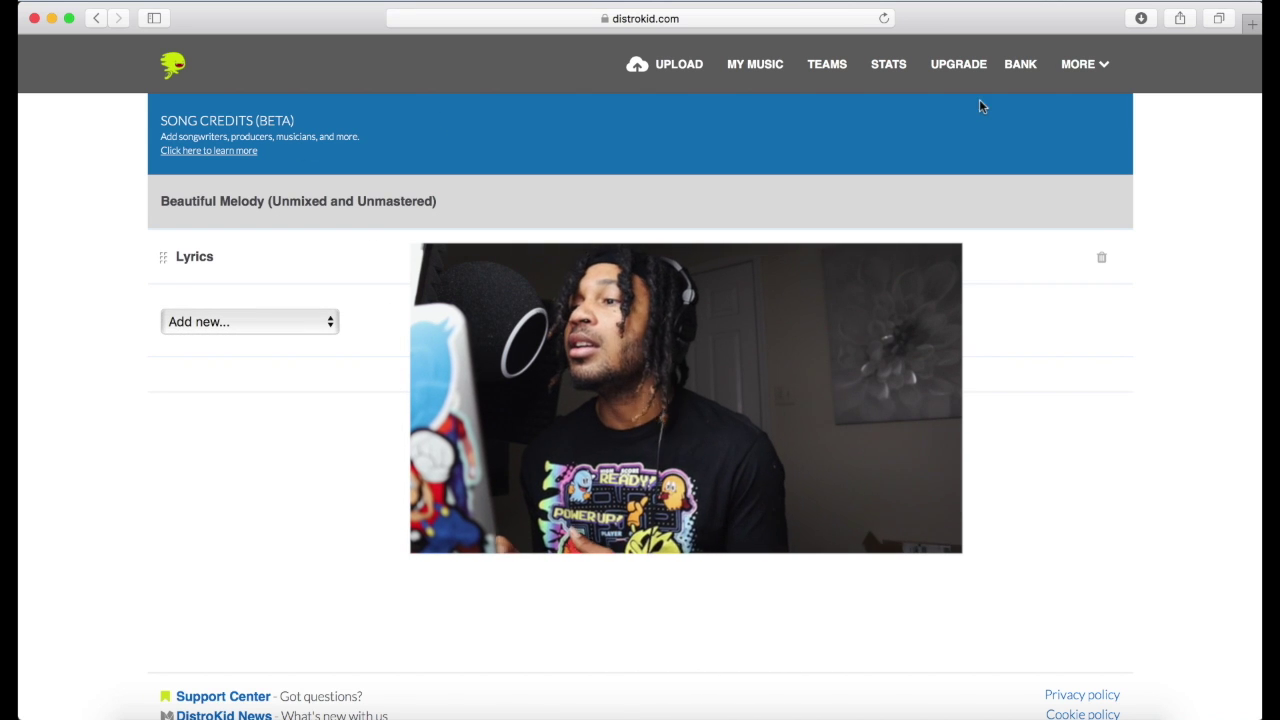
Reopen the MORE menu and scroll through the Vault page's stored releases
left_click(1088, 64)
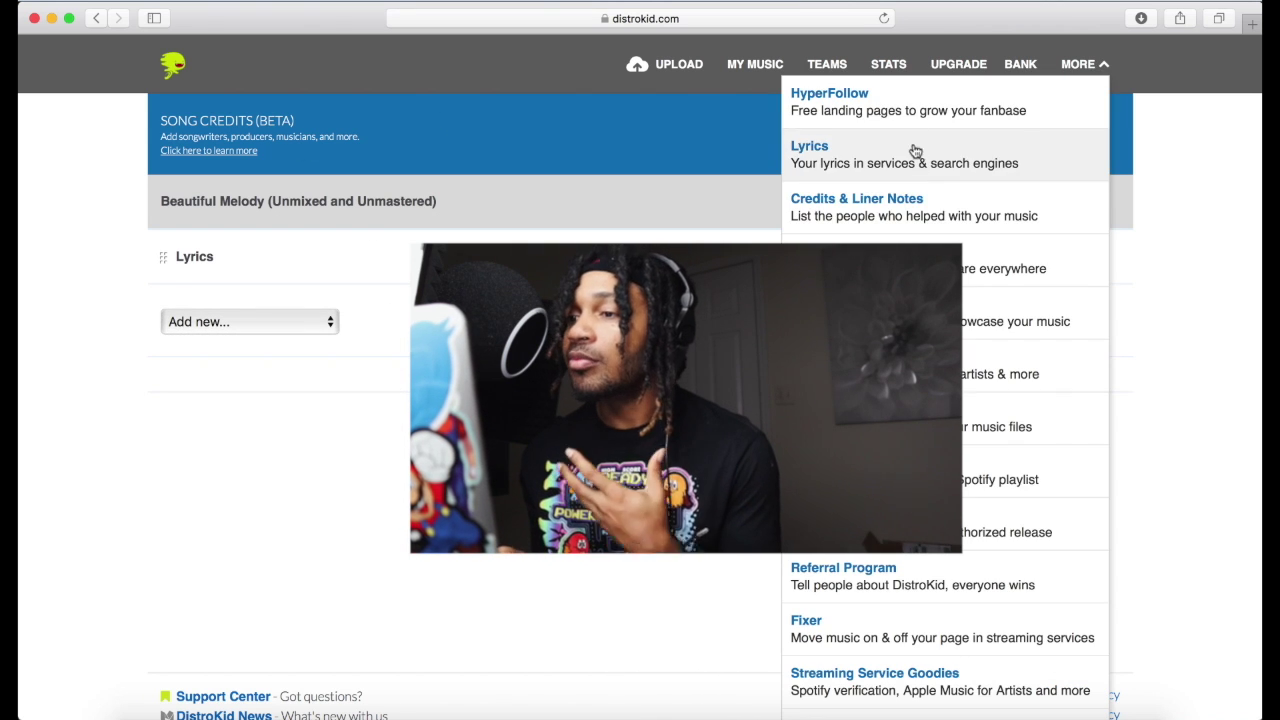
scroll(1000, 390, "down", 2)
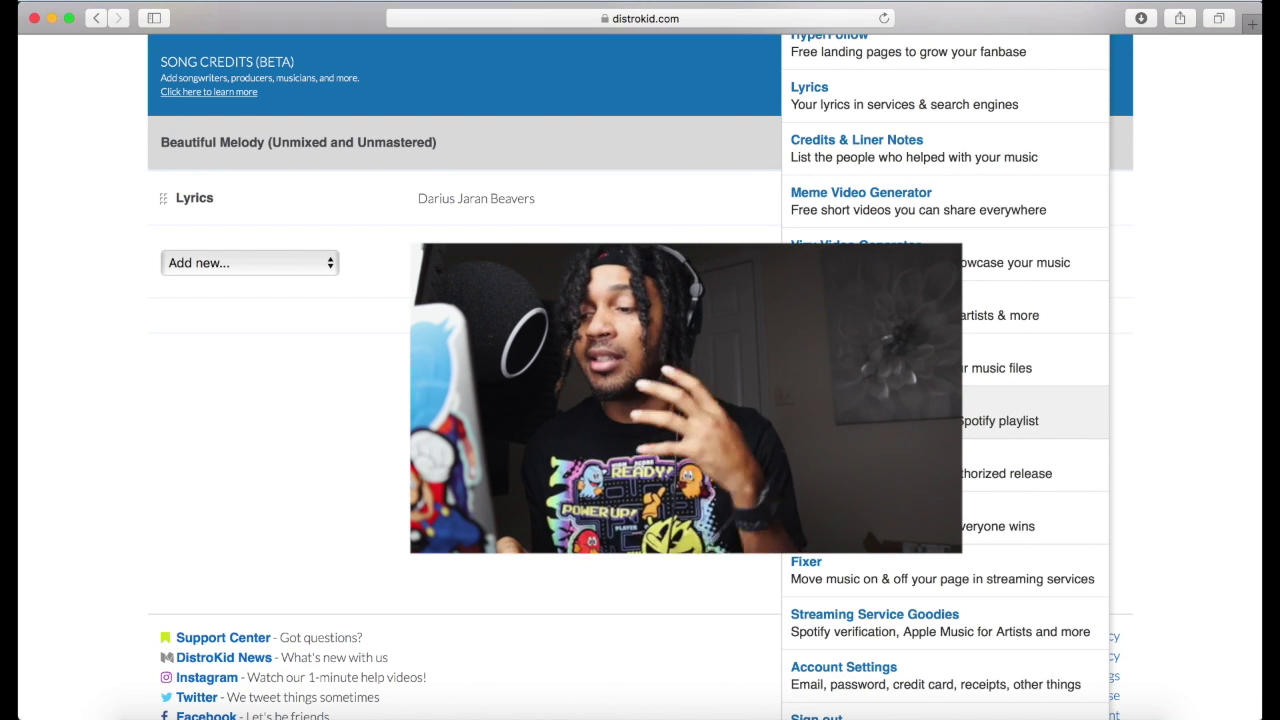
scroll(940, 480, "down", 2)
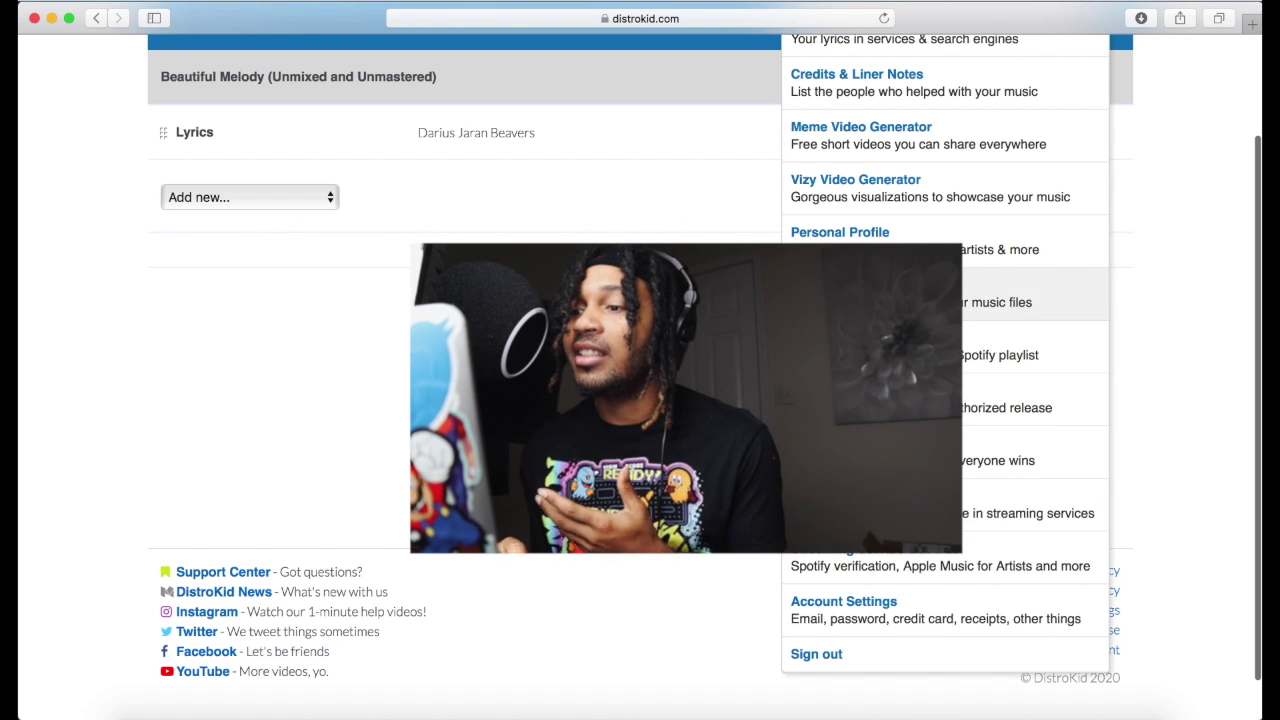
scroll(870, 320, "up", 1)
Visit the Vault, then open the HyperFollow landing page for Beautiful Melody
left_click(880, 345)
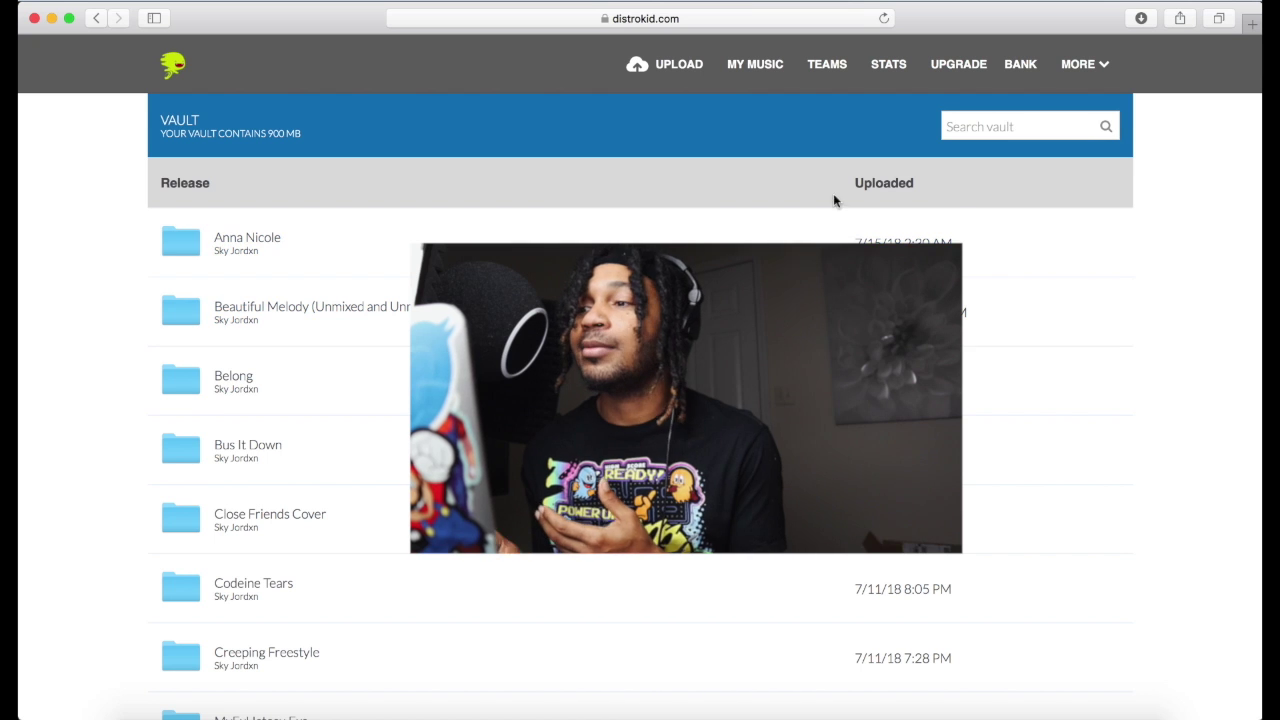
left_click(1106, 68)
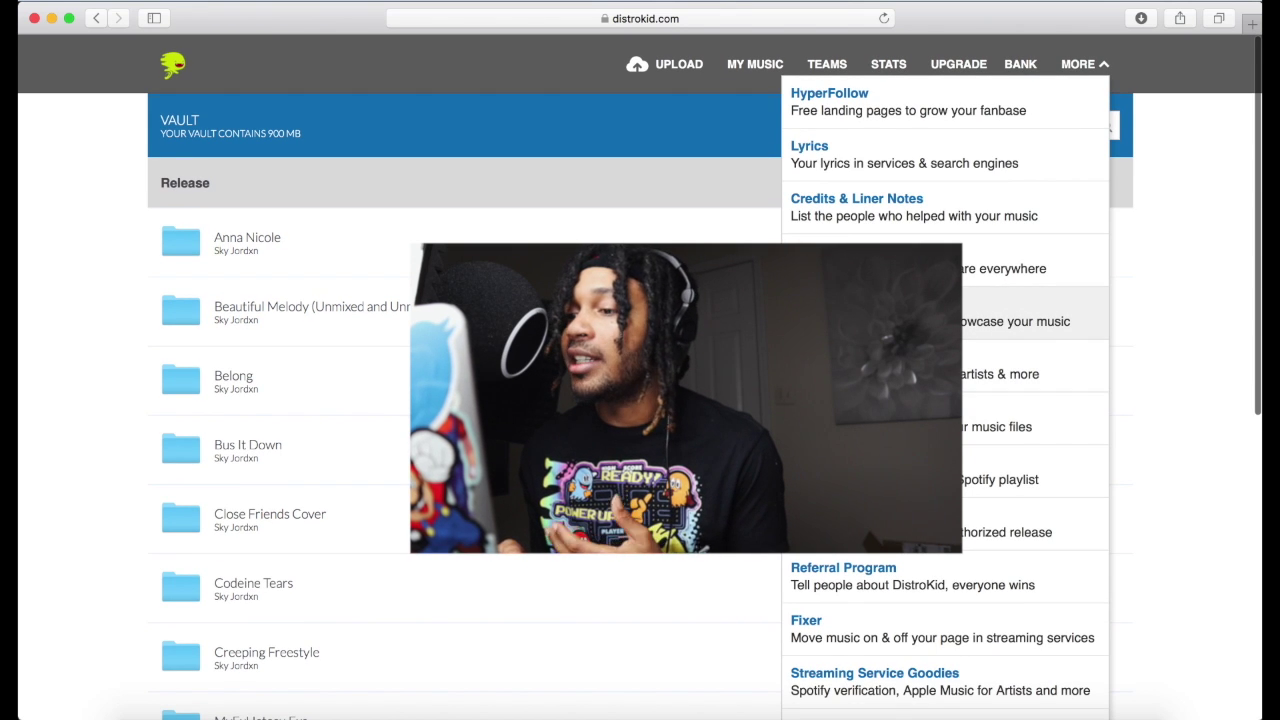
left_click(864, 106)
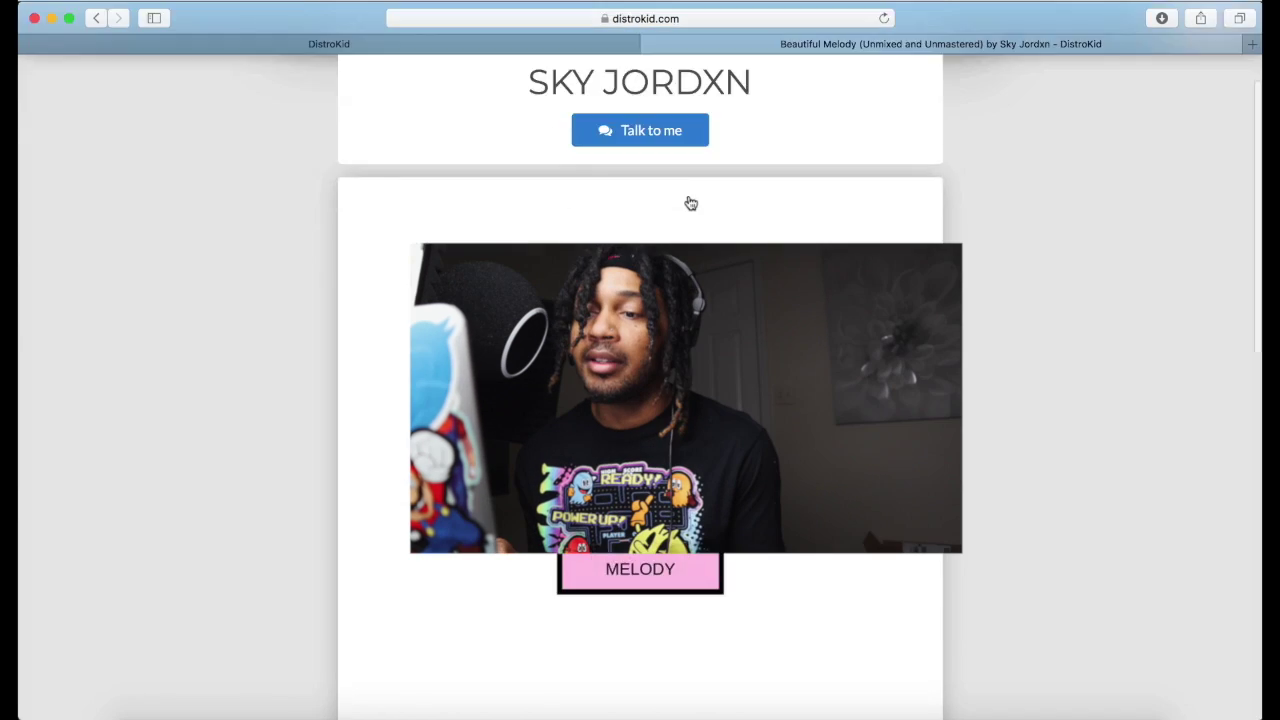
scroll(690, 203, "down", 10)
scroll(690, 203, "up", 5)
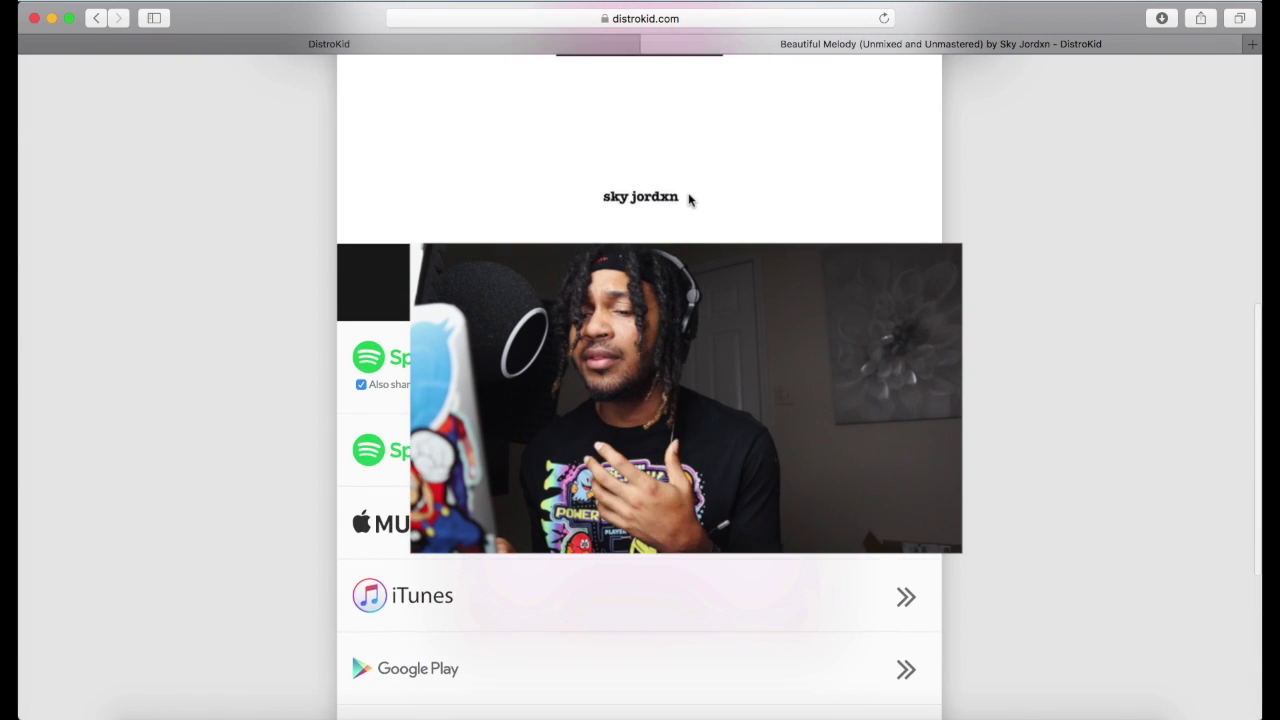
Browse the HyperFollow page, then return to Beautiful Melody's stats showing 1 visit and 0 follows
scroll(688, 200, "down", 2)
scroll(688, 200, "up", 6)
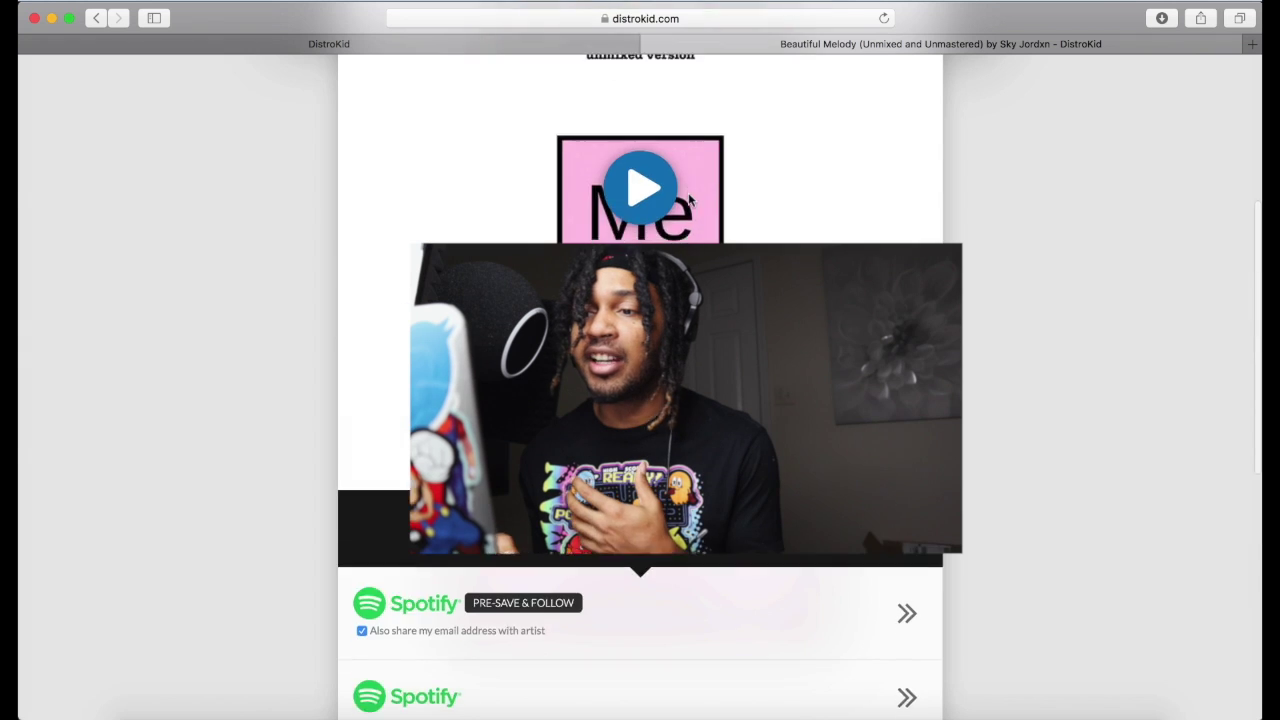
scroll(640, 380, "down", 4)
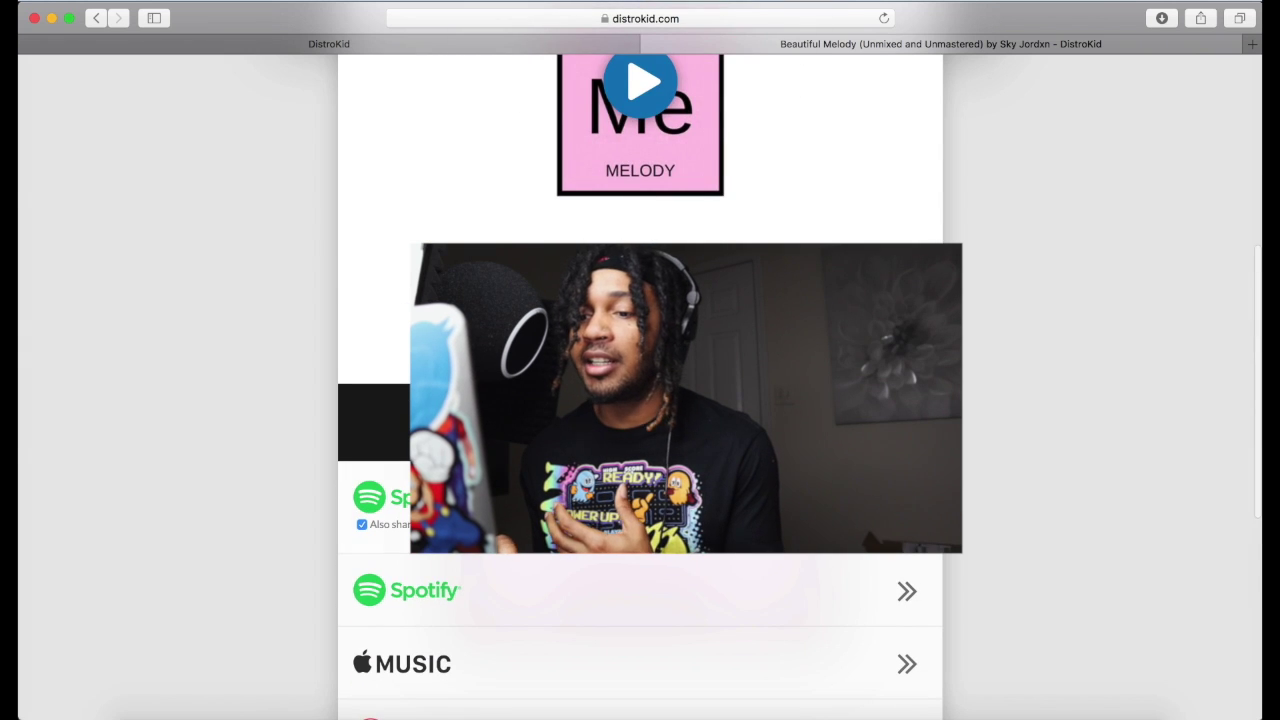
scroll(640, 380, "down", 4)
scroll(640, 380, "down", 3)
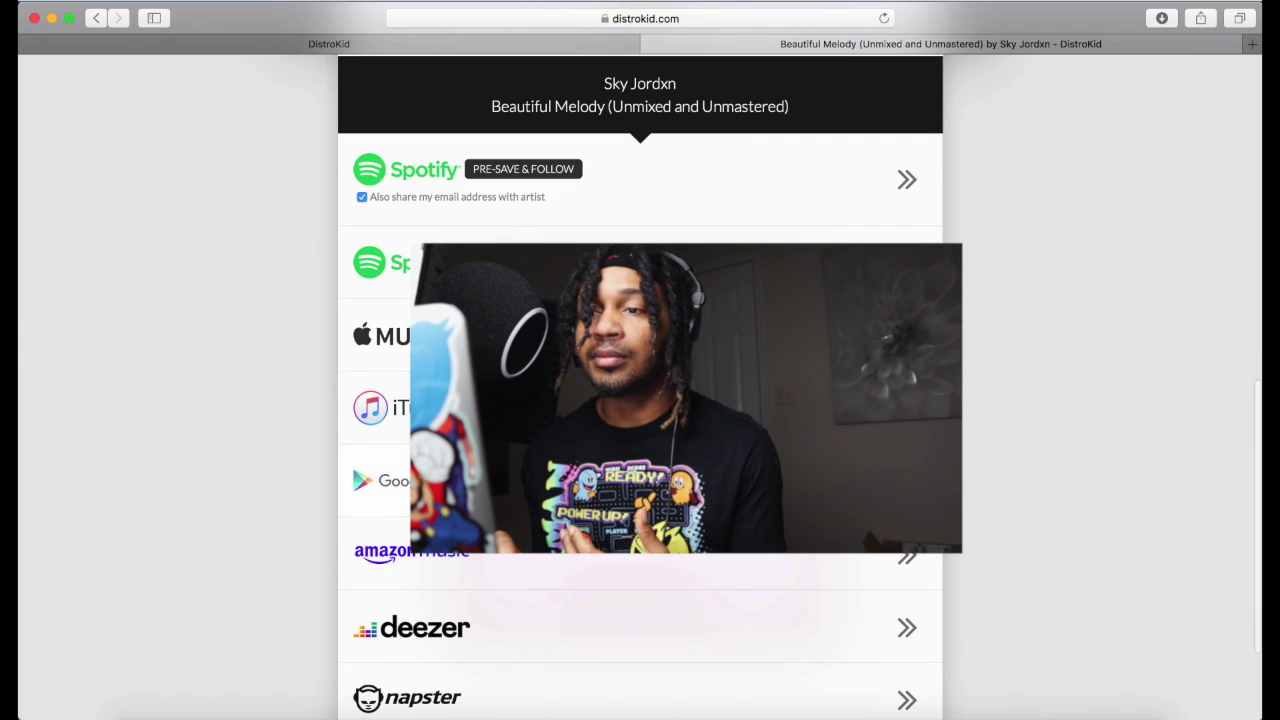
scroll(562, 242, "down", 4)
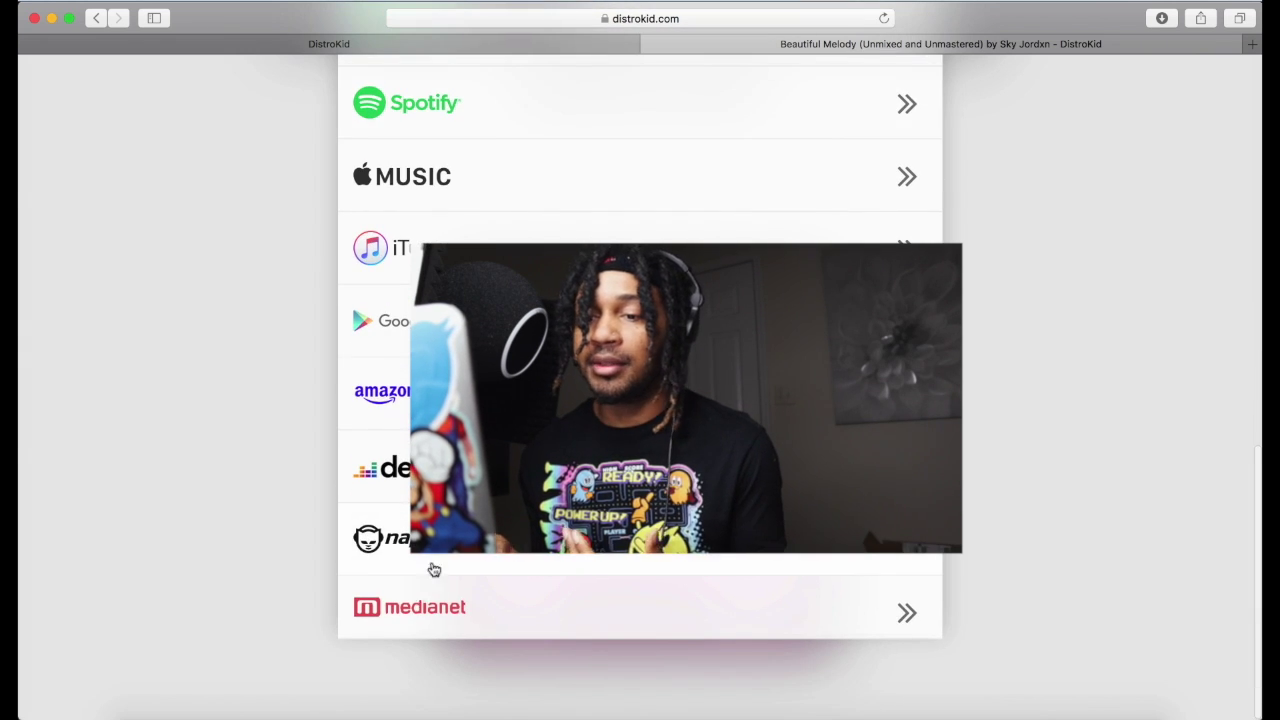
scroll(434, 569, "up", 3)
scroll(640, 400, "up", 12)
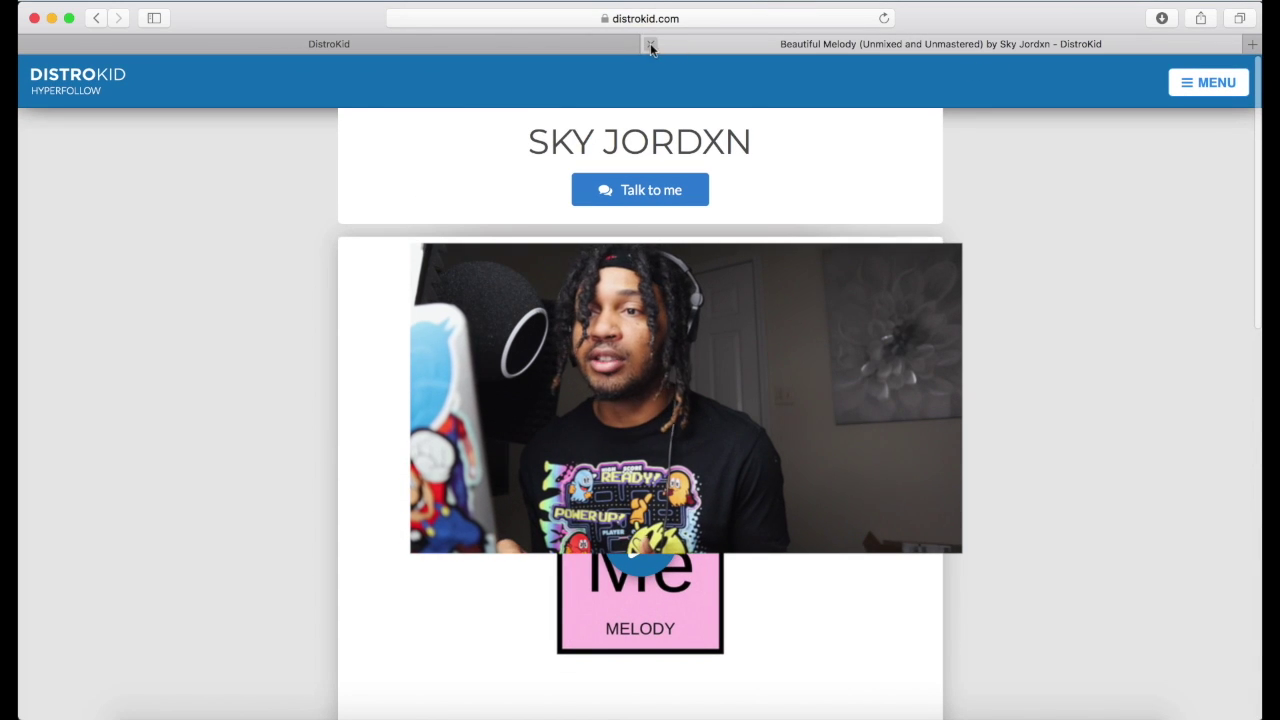
left_click(469, 48)
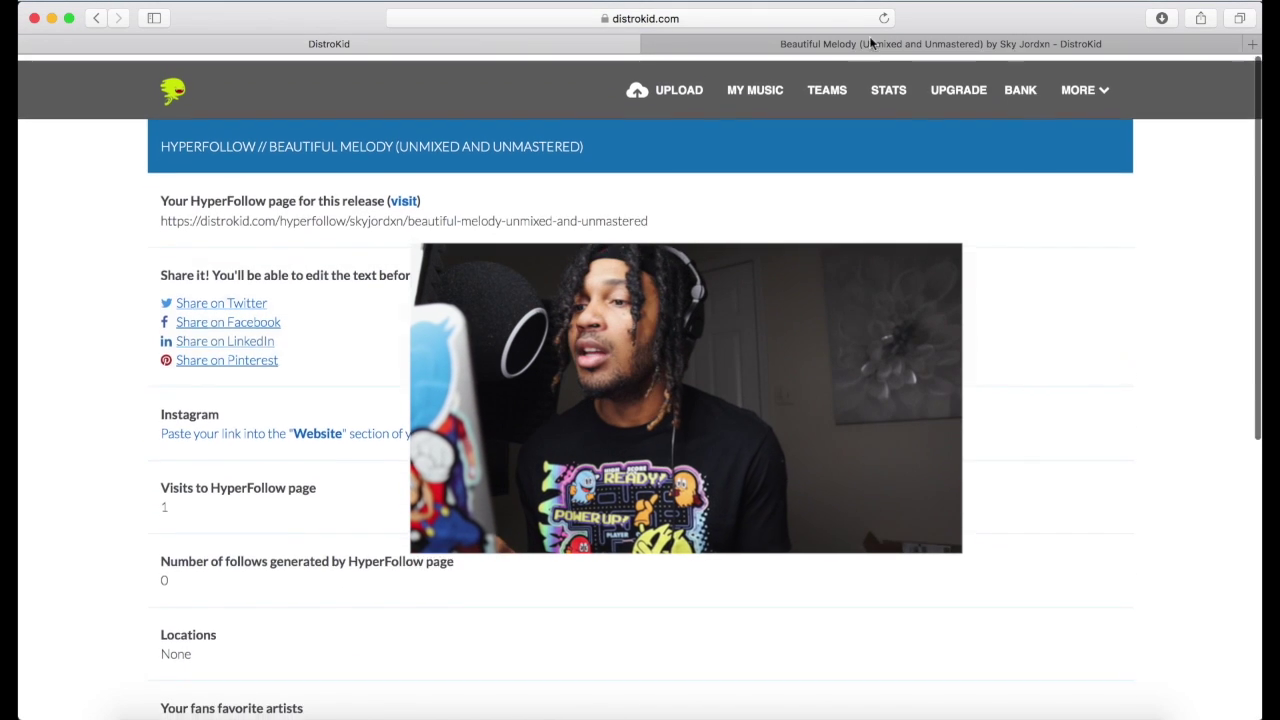
Go via My Music and Upload to the plans page: Musician $19.99, Musician Plus $35.99, Label $79.99
left_click(742, 89)
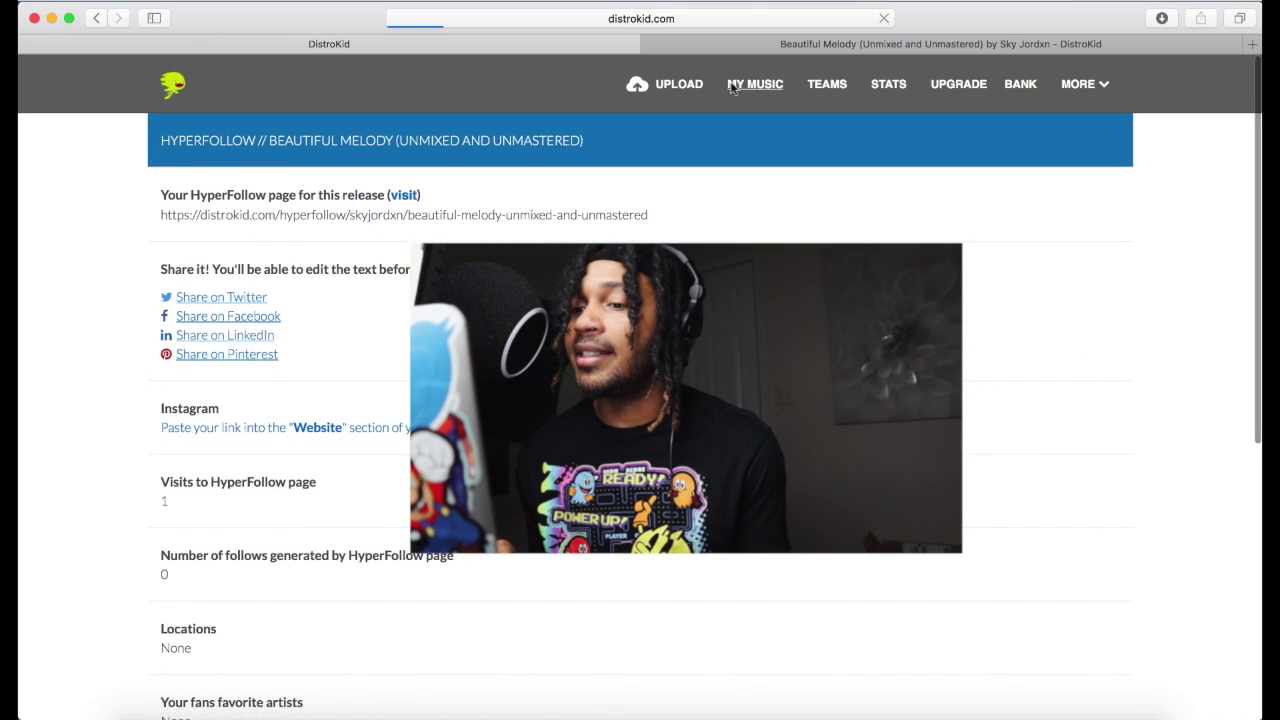
left_click(677, 88)
left_click(962, 88)
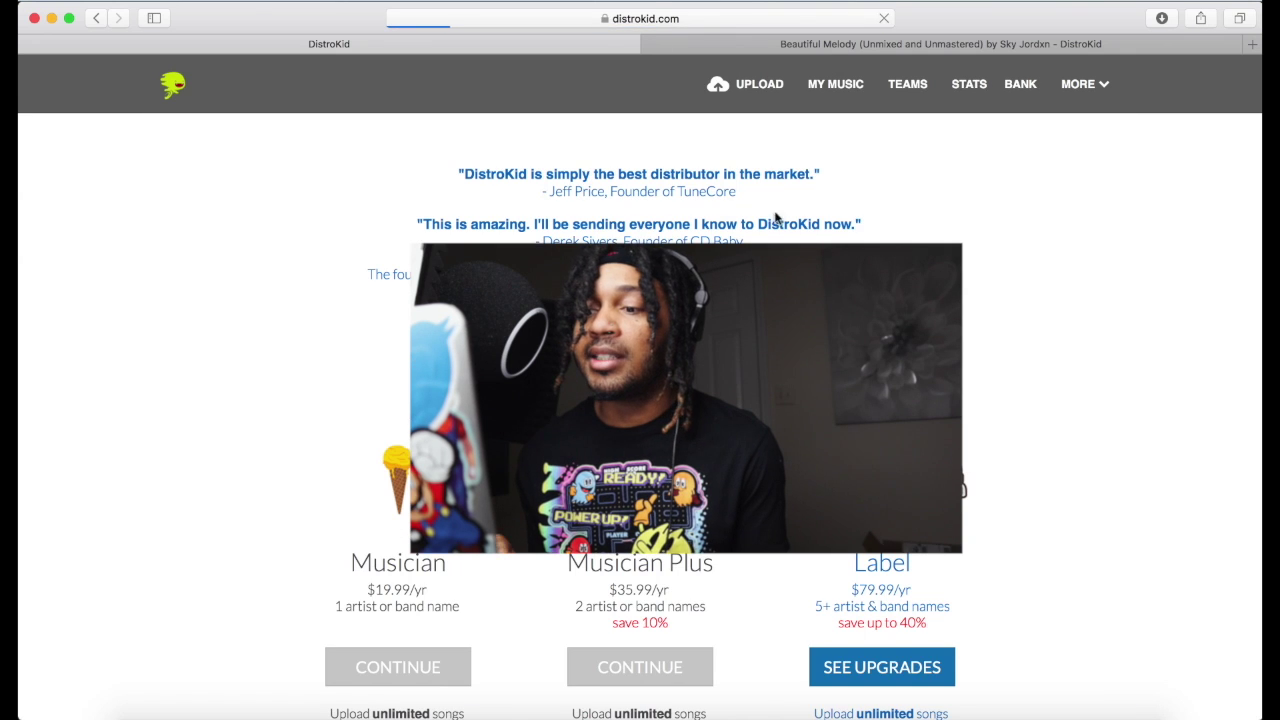
scroll(403, 397, "down", 5)
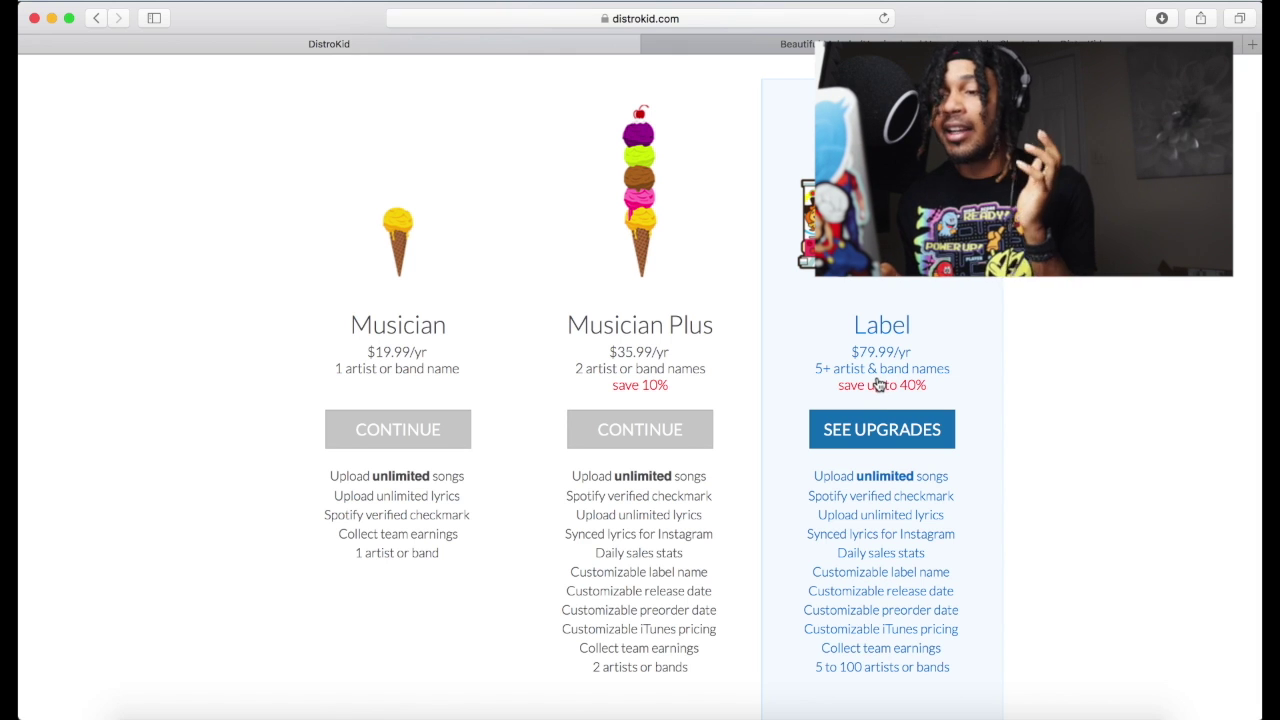
scroll(870, 388, "down", 3)
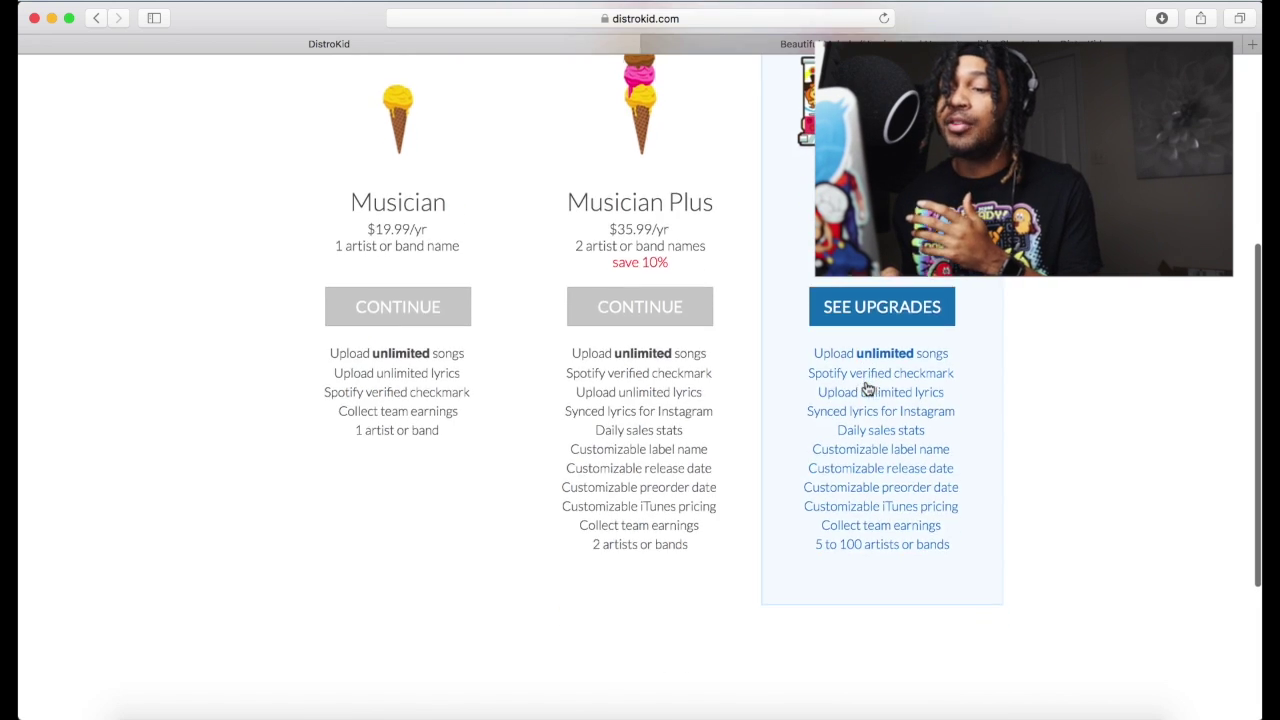
scroll(868, 388, "up", 7)
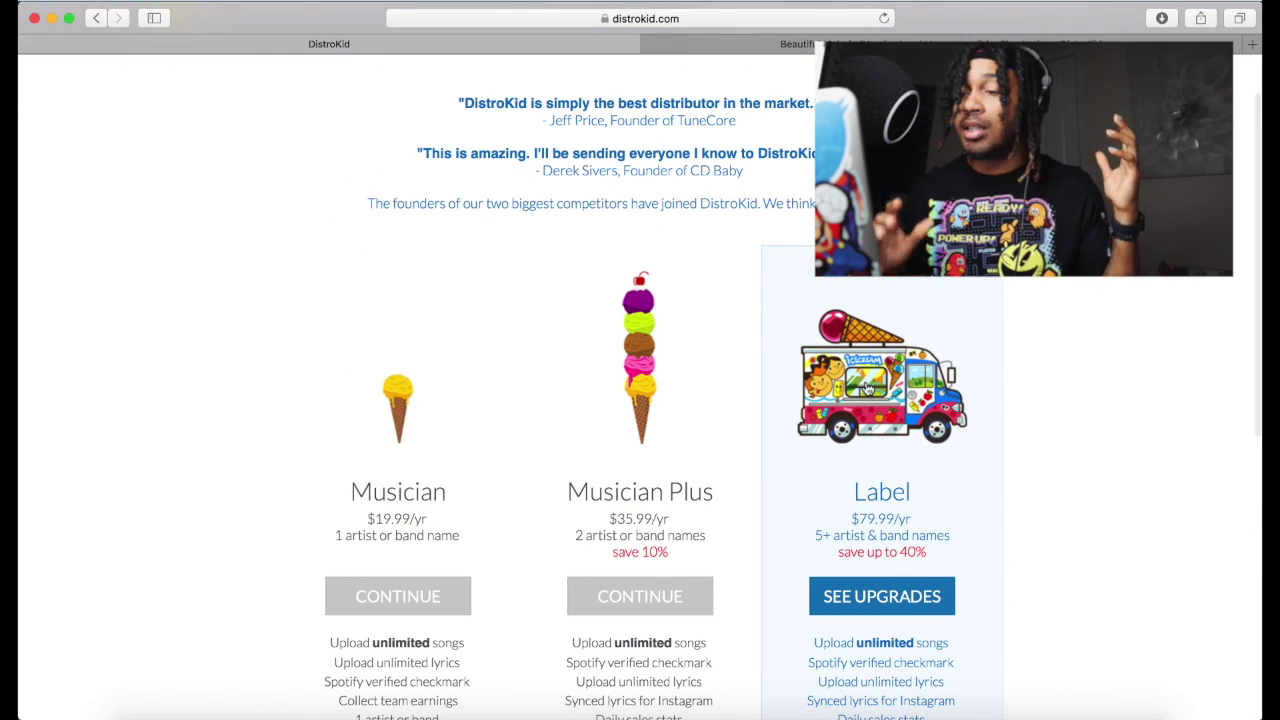
scroll(868, 389, "down", 2)
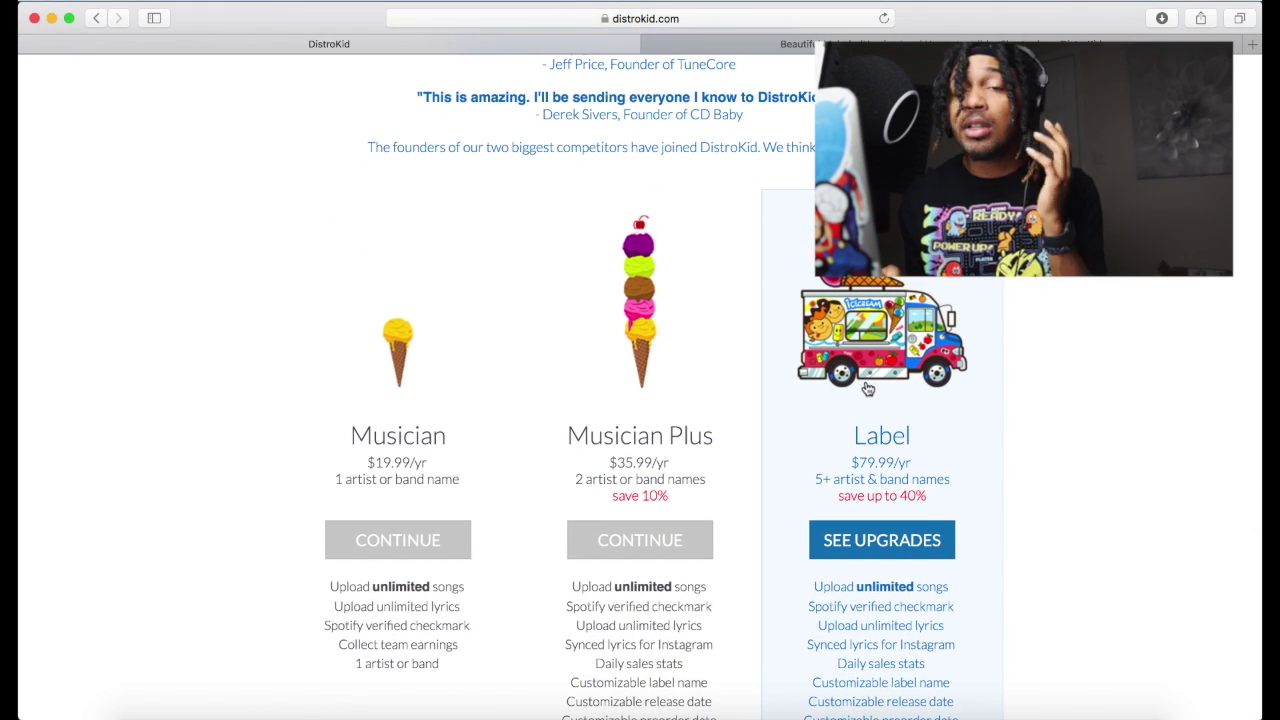